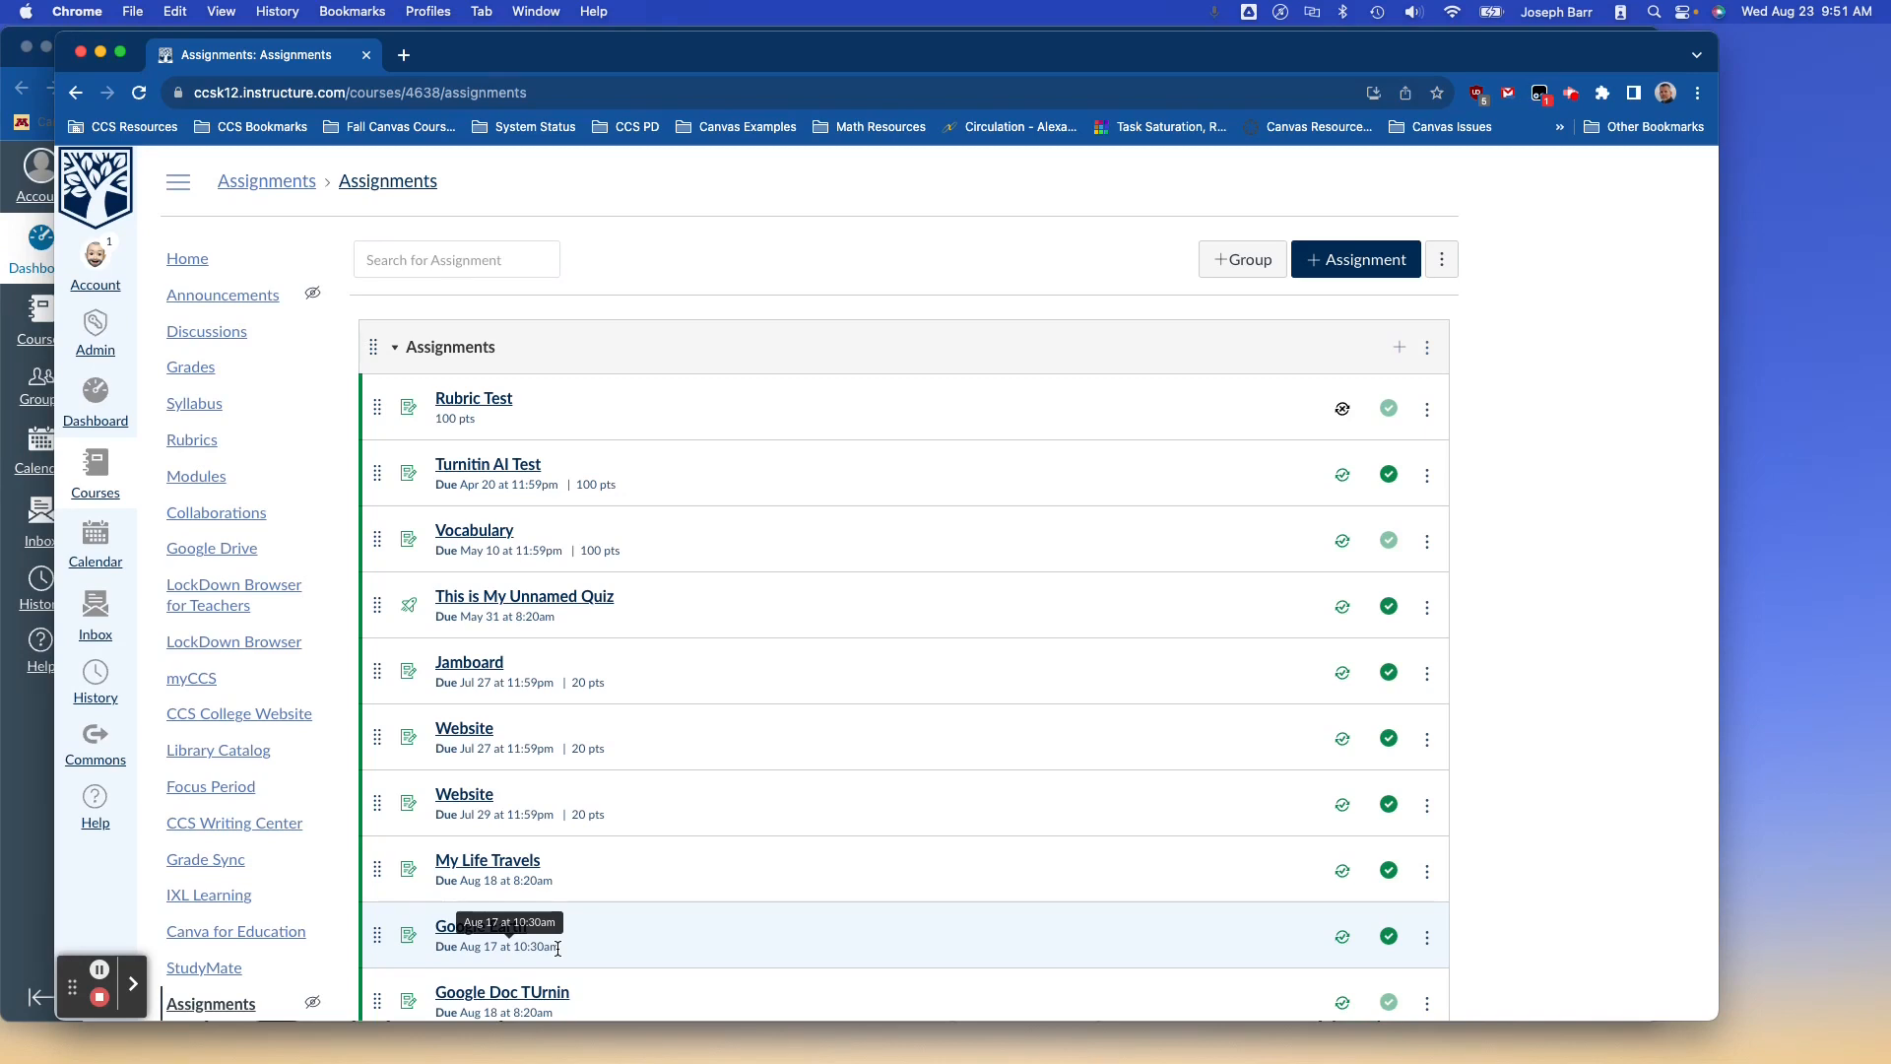
Start a new assignment from the course Assignments page with + Assignment.
{"action": "left_click", "coordinate": [1337, 264]}
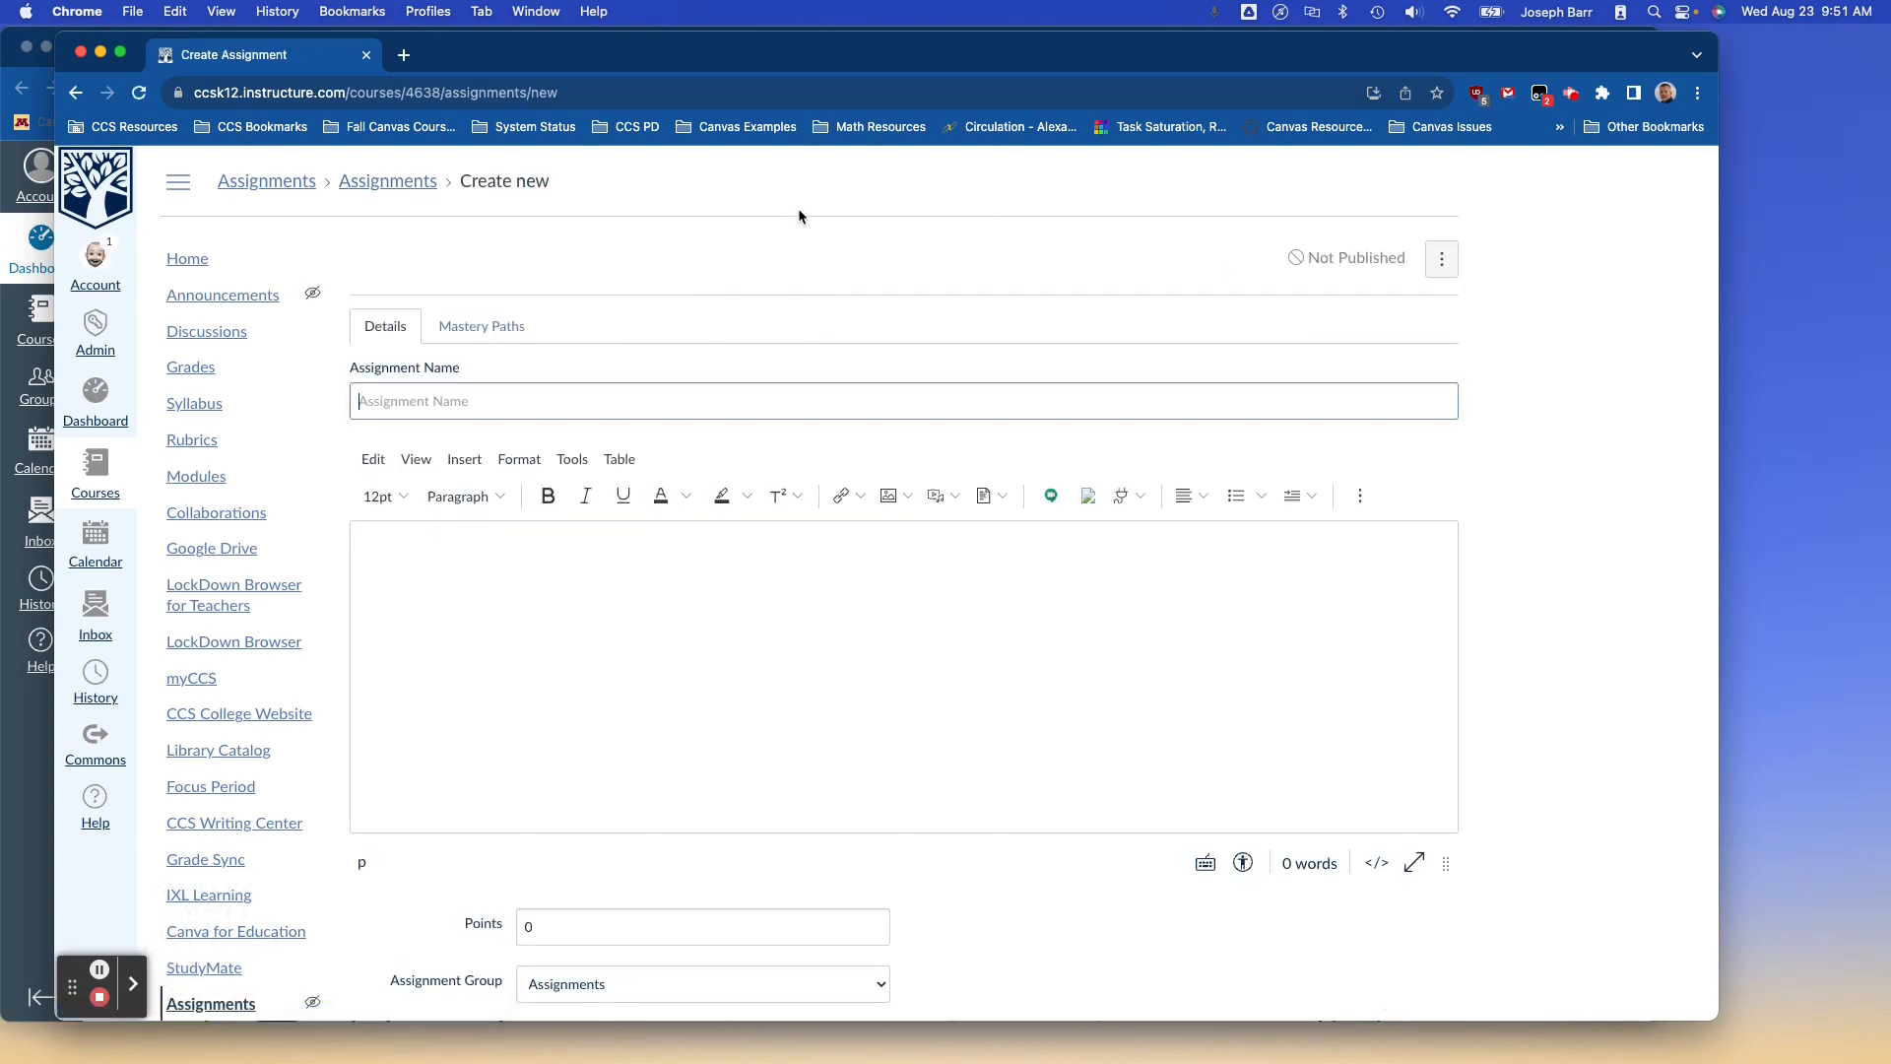
Name the assignment 'Permission Form' using the autofill suggestion.
{"action": "left_click", "coordinate": [460, 400]}
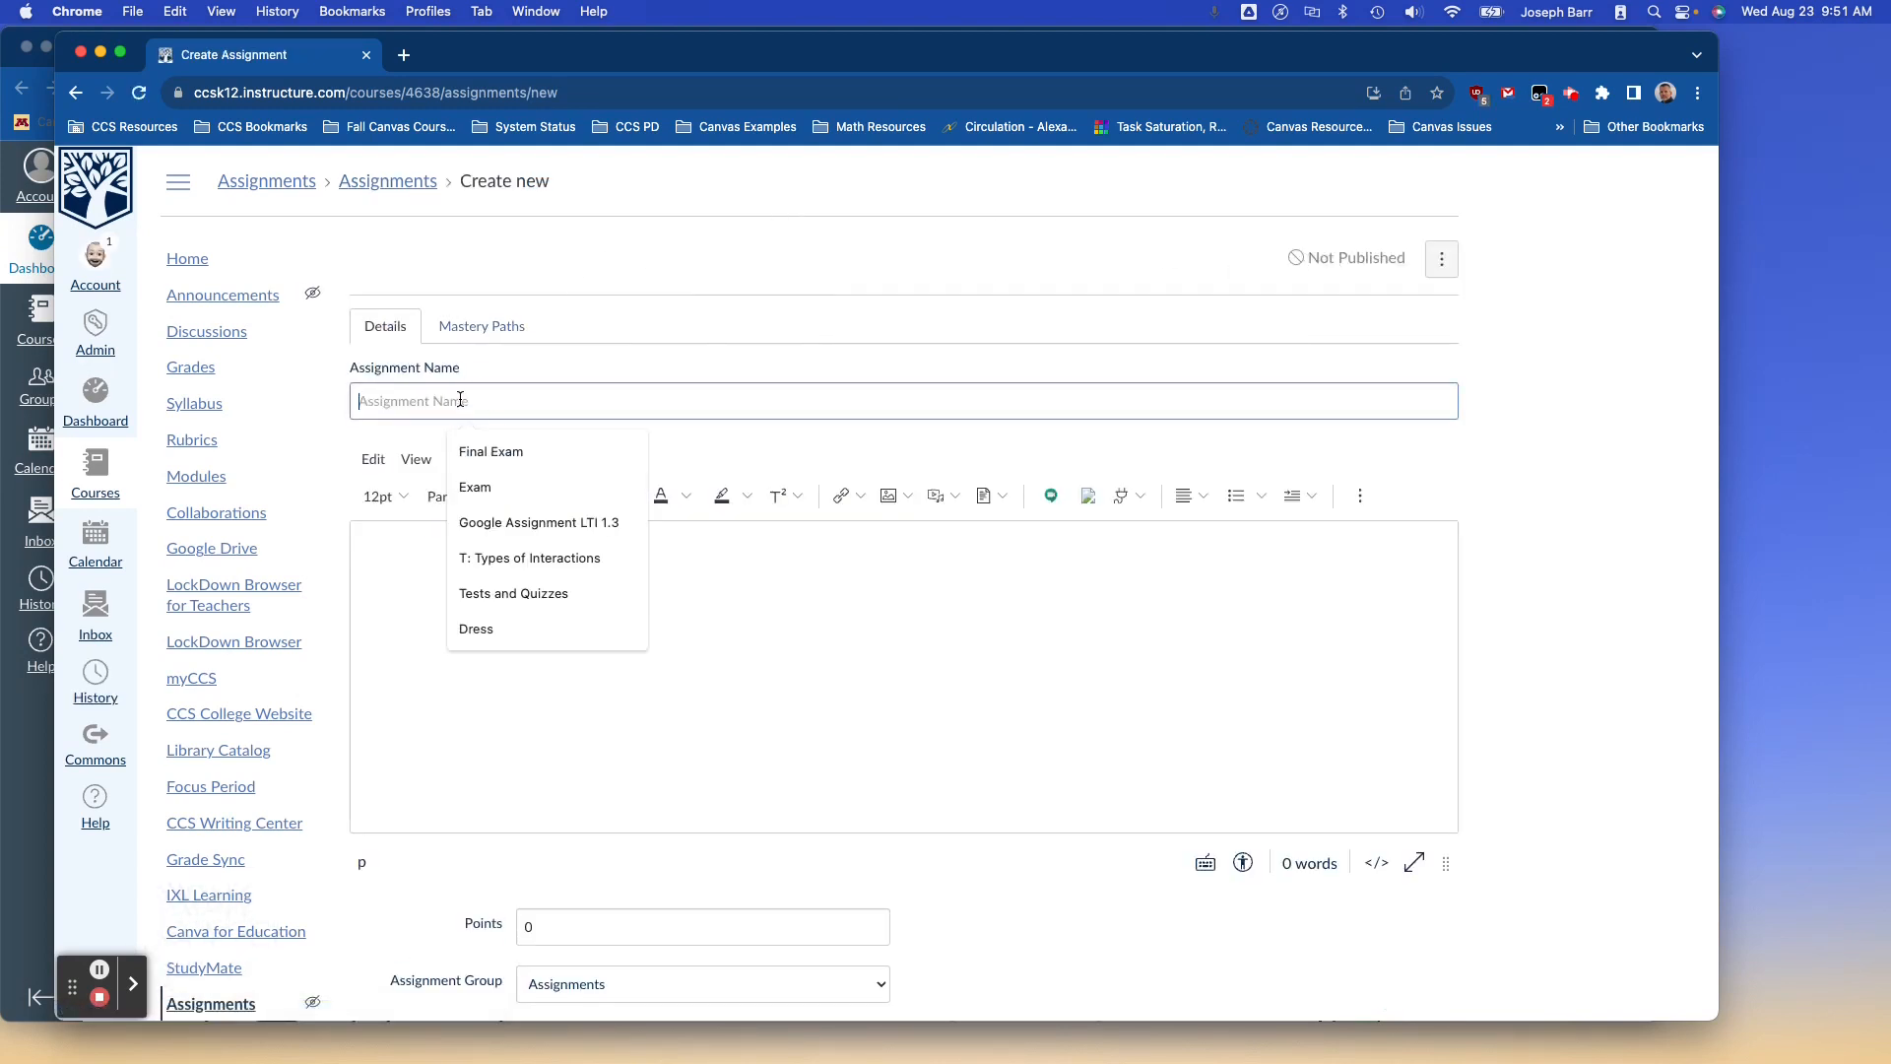
{"action": "type", "text": "Per"}
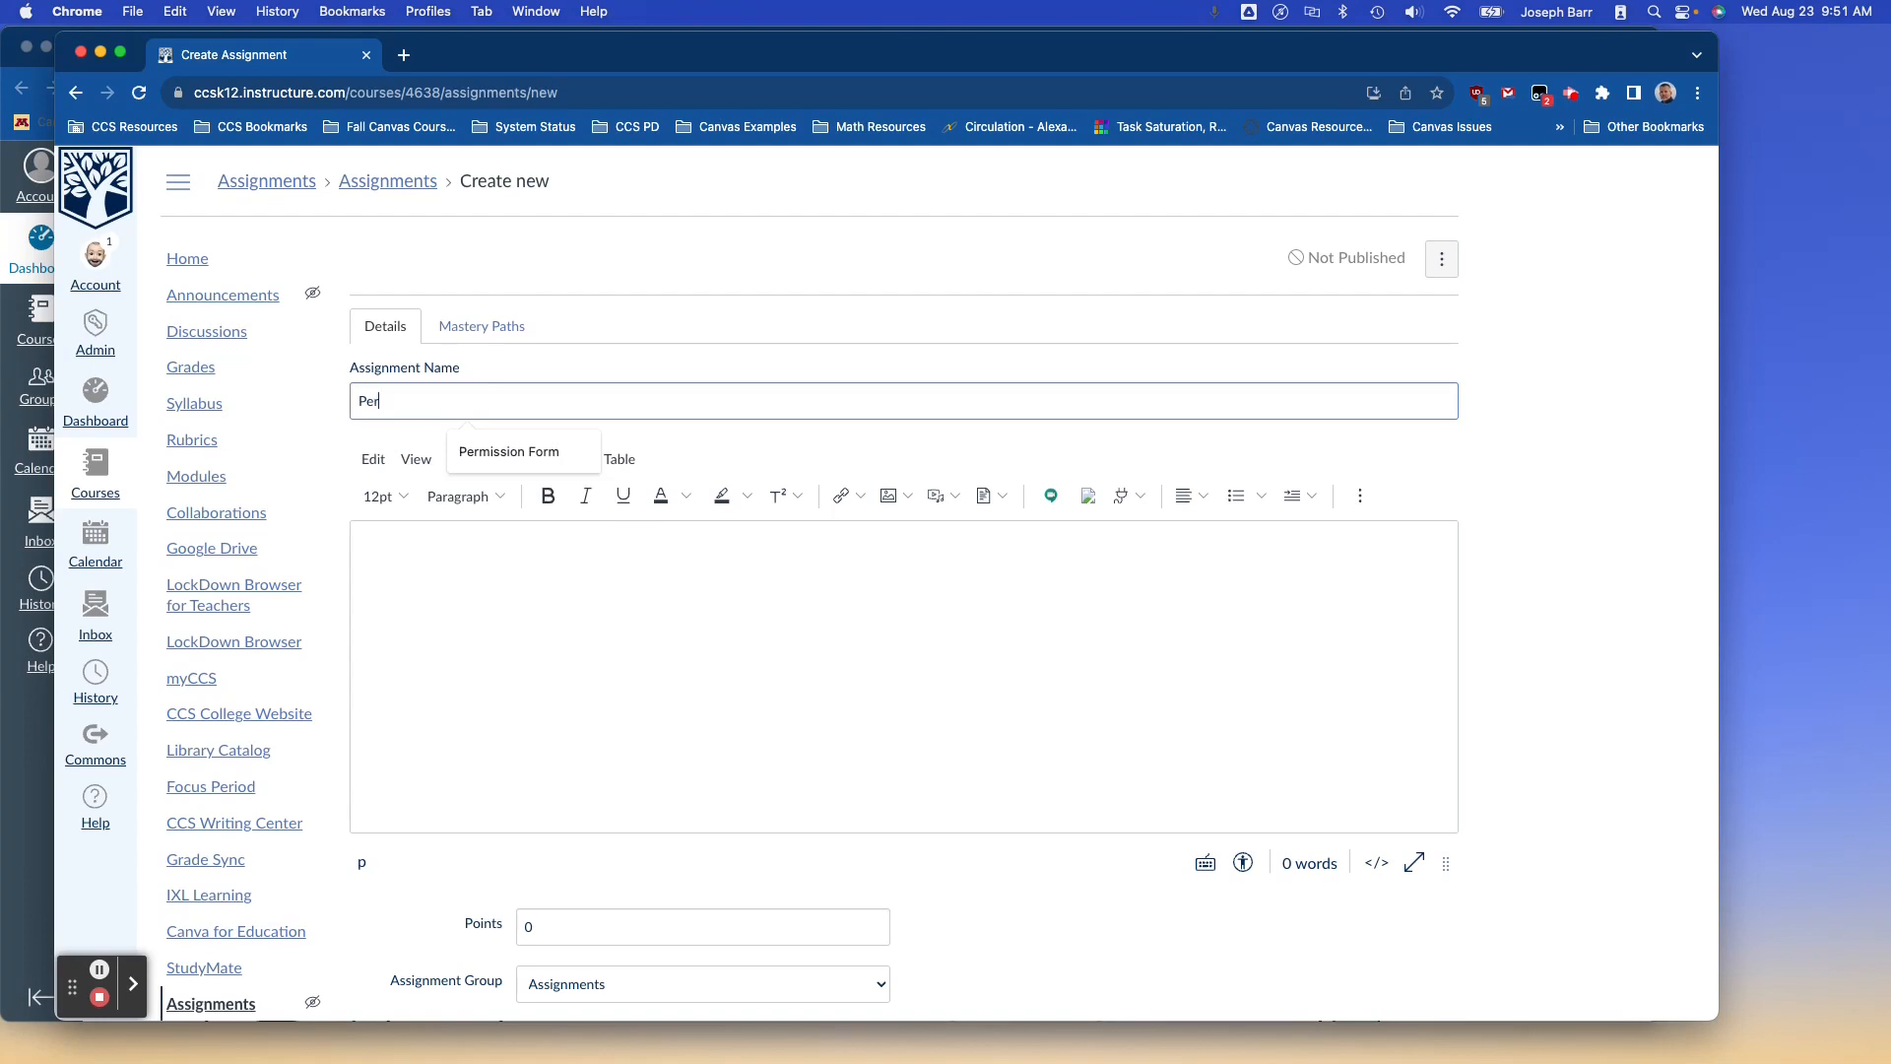
{"action": "left_click", "coordinate": [486, 448]}
Add the description 'Fill out the form in the Google Assignment below'.
{"action": "left_click", "coordinate": [444, 520]}
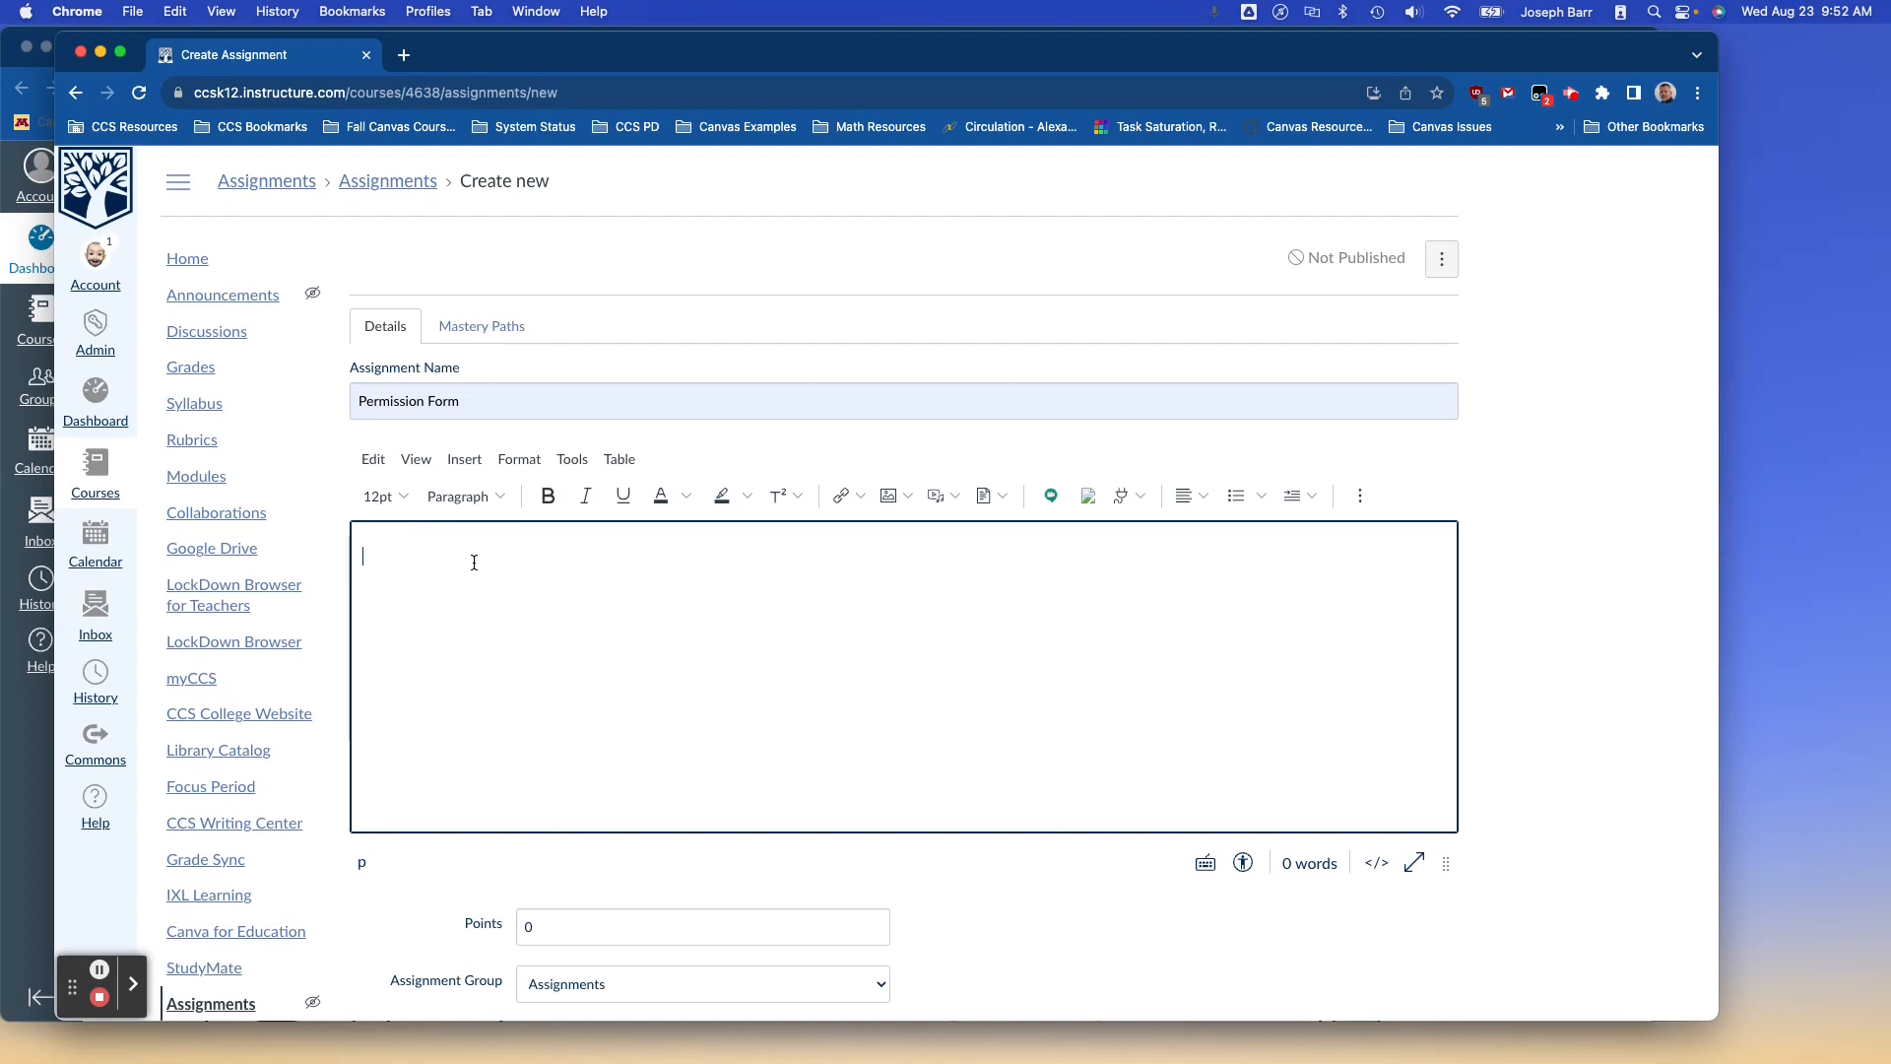
{"action": "type", "text": "Fill out the form in the Google Assignment "}
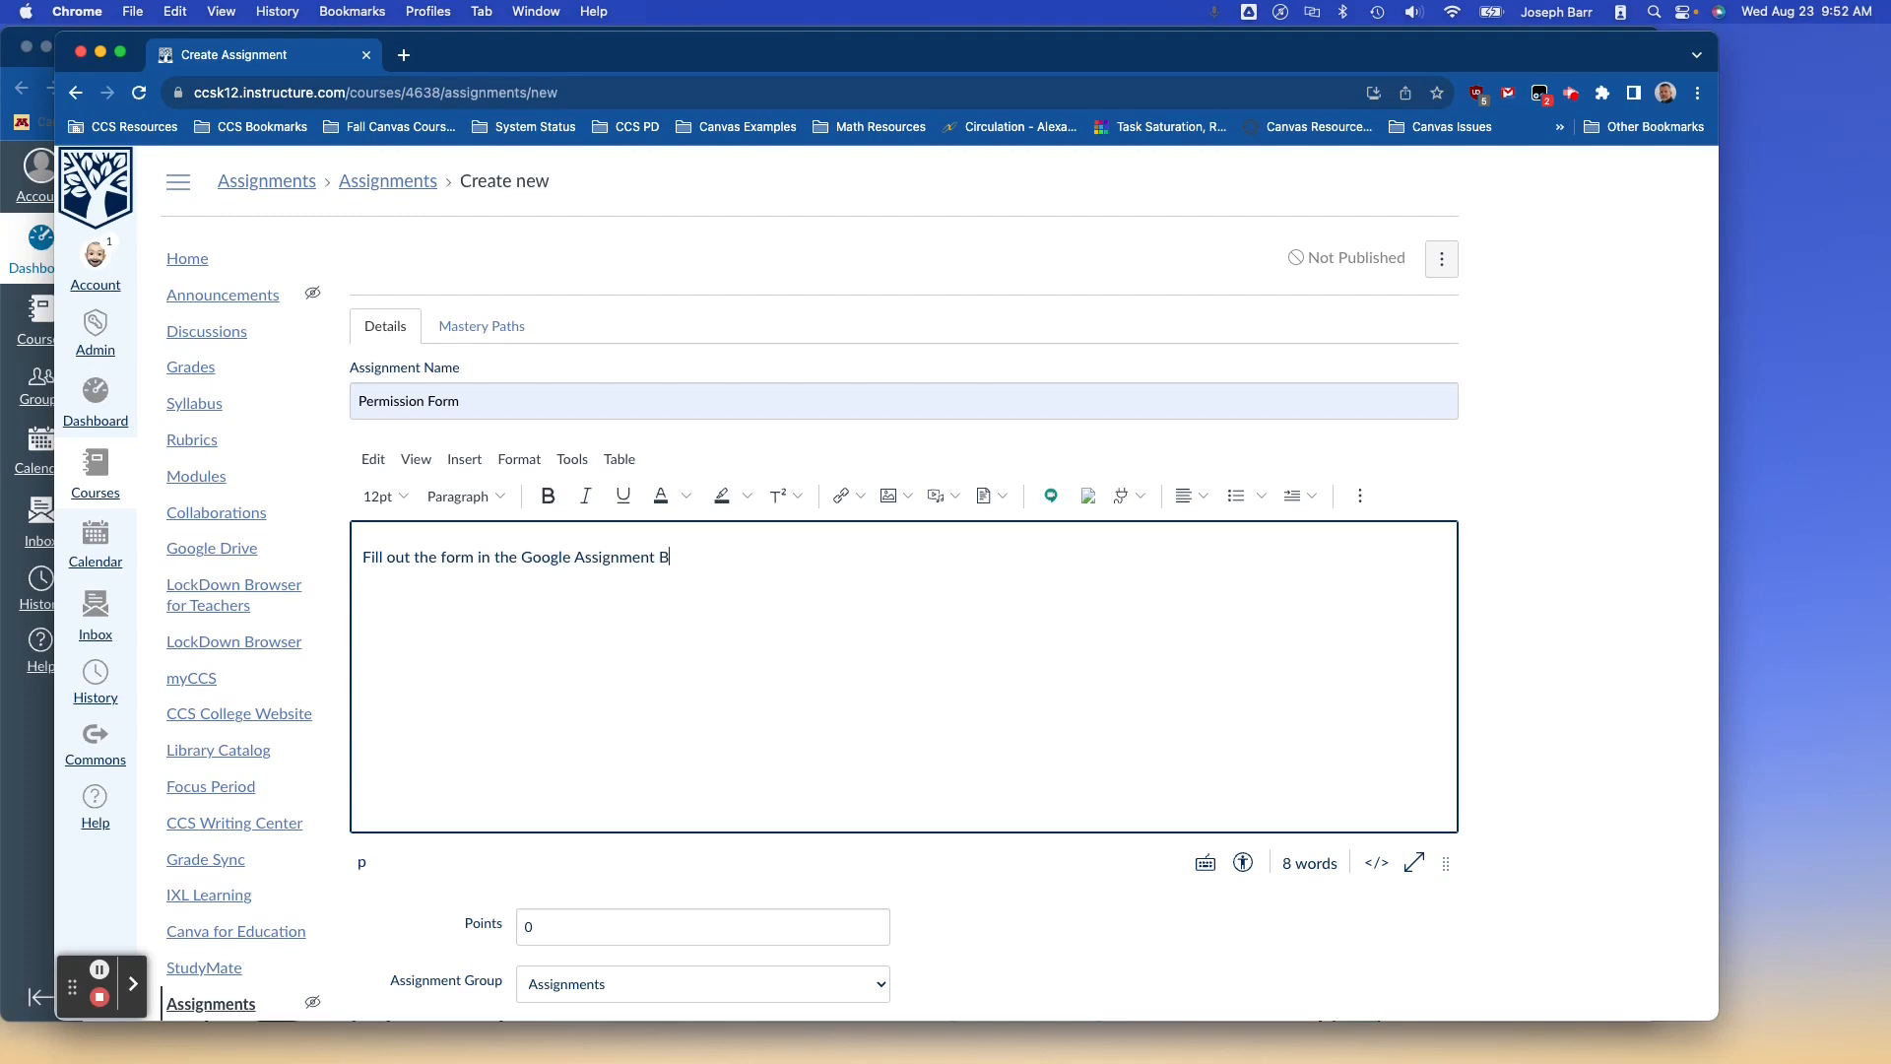
{"action": "type", "text": "below."}
{"action": "scroll", "coordinate": [498, 591], "scroll_direction": "down", "scroll_amount": 1}
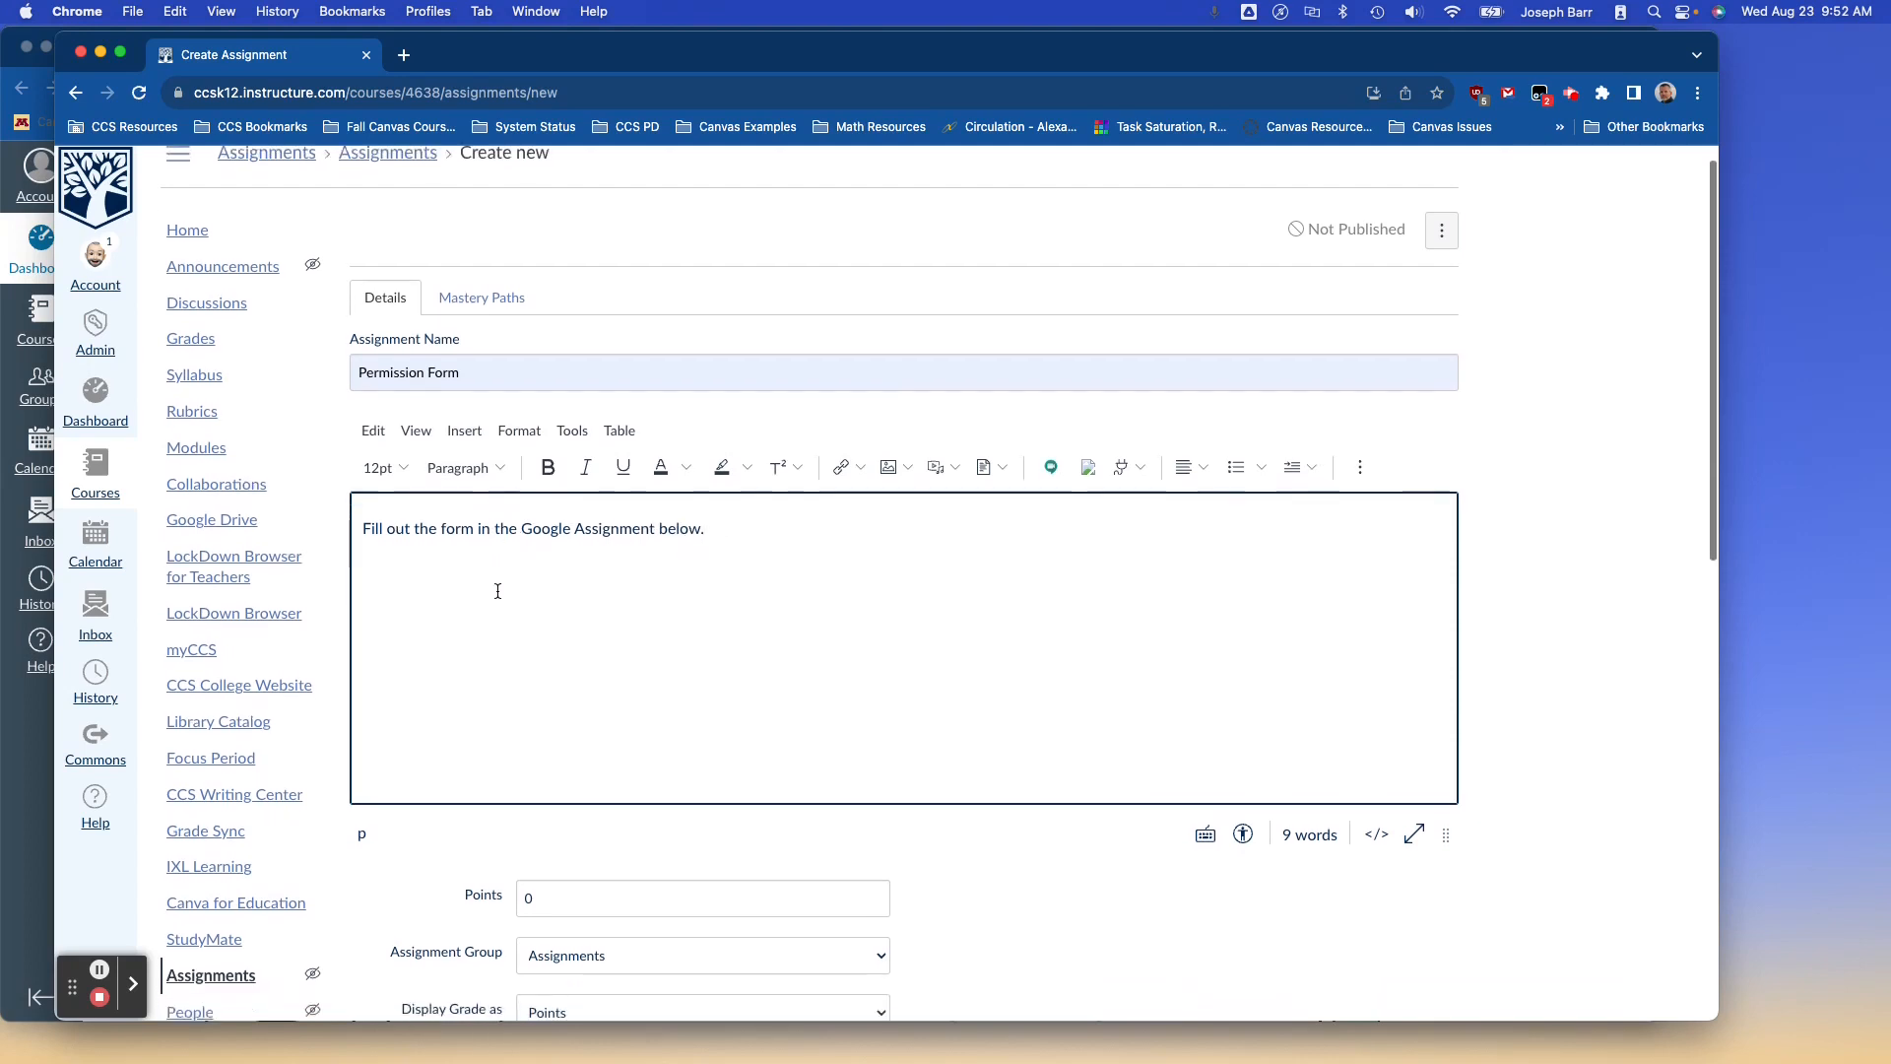
{"action": "scroll", "coordinate": [497, 591], "scroll_direction": "down", "scroll_amount": 3}
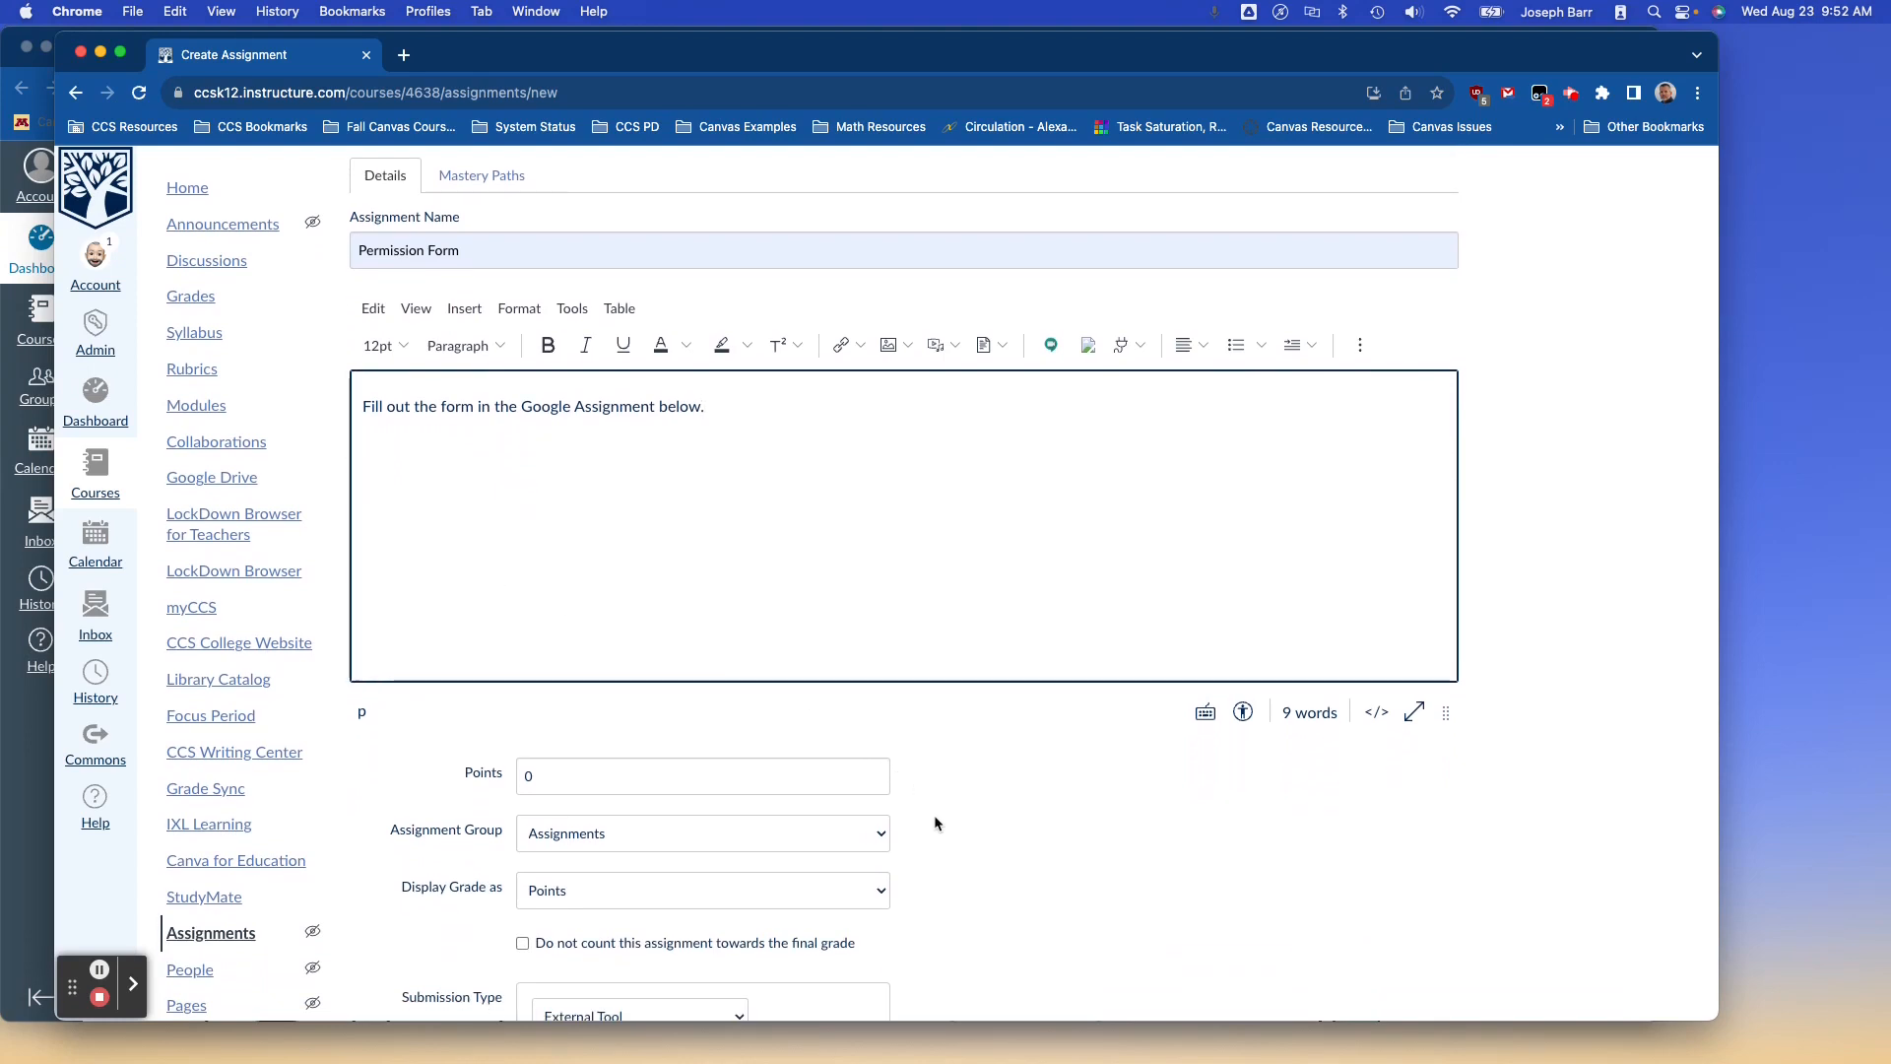
{"action": "scroll", "coordinate": [934, 817], "scroll_direction": "down", "scroll_amount": 3}
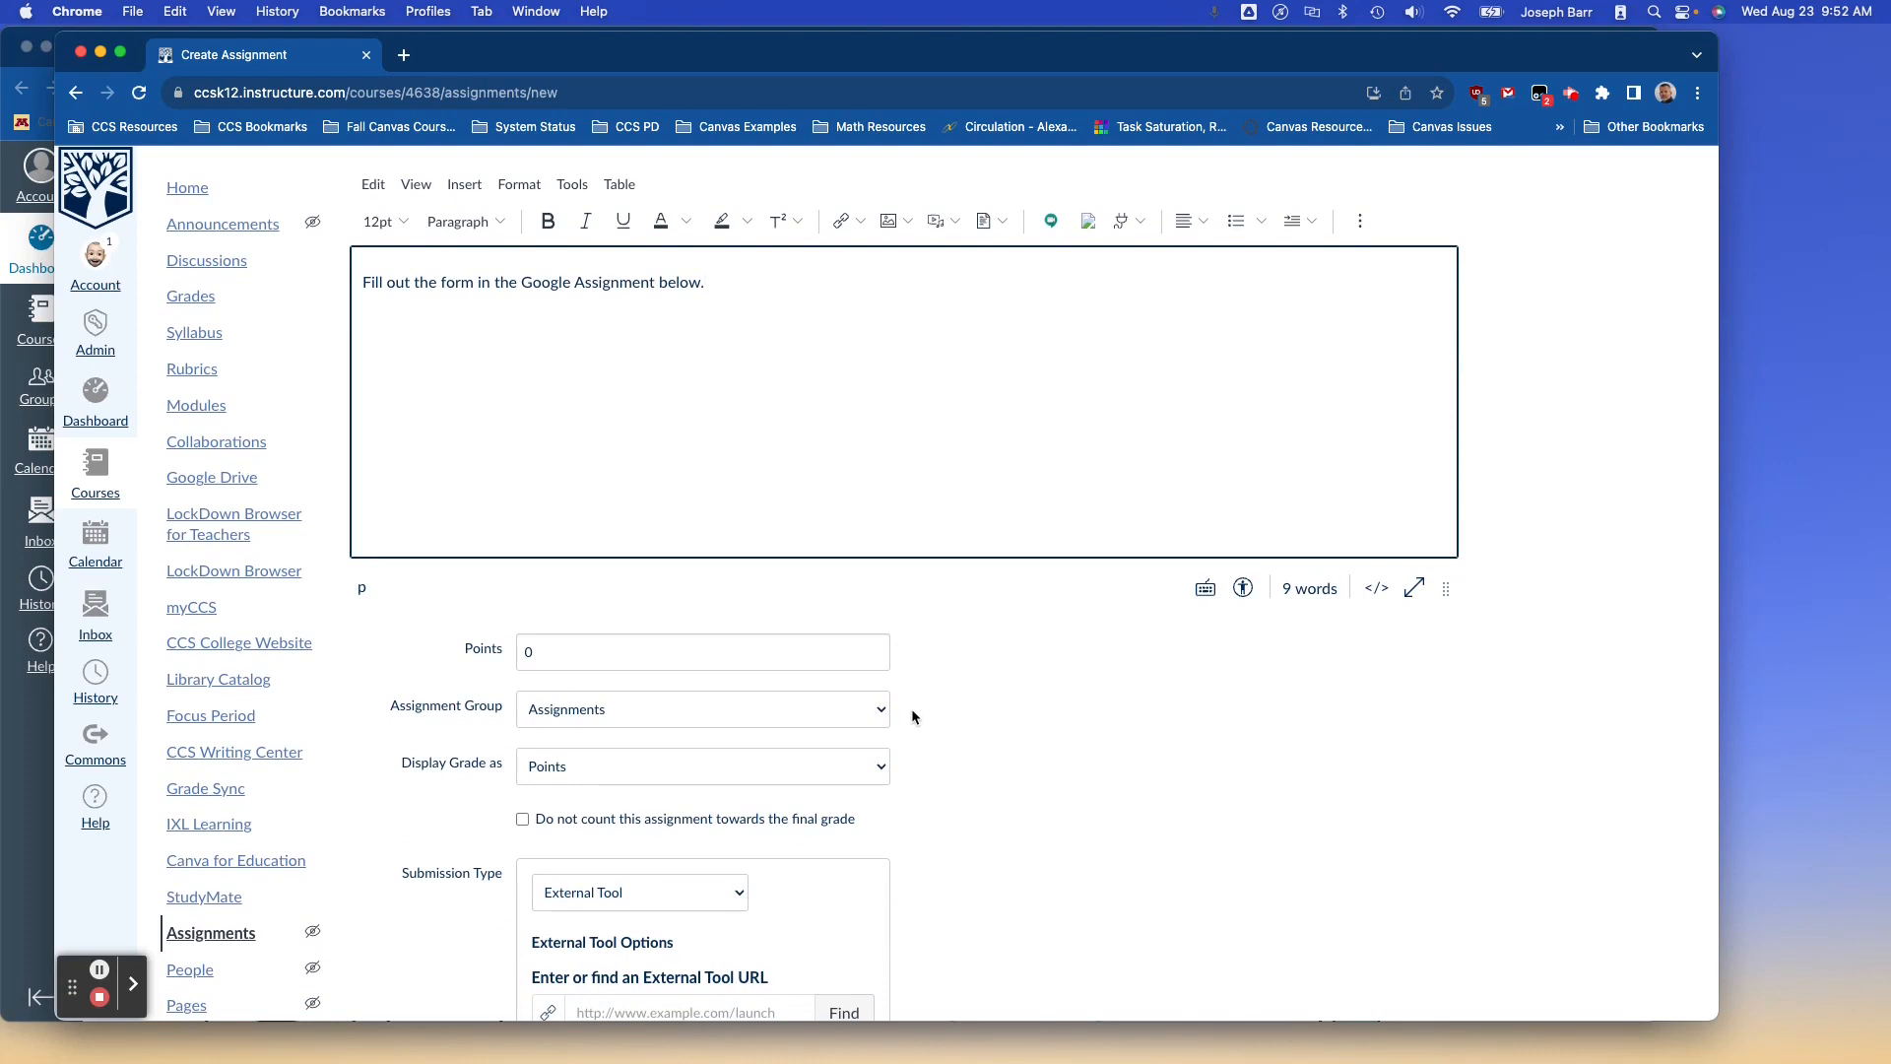
{"action": "scroll", "coordinate": [933, 843], "scroll_direction": "down", "scroll_amount": 4}
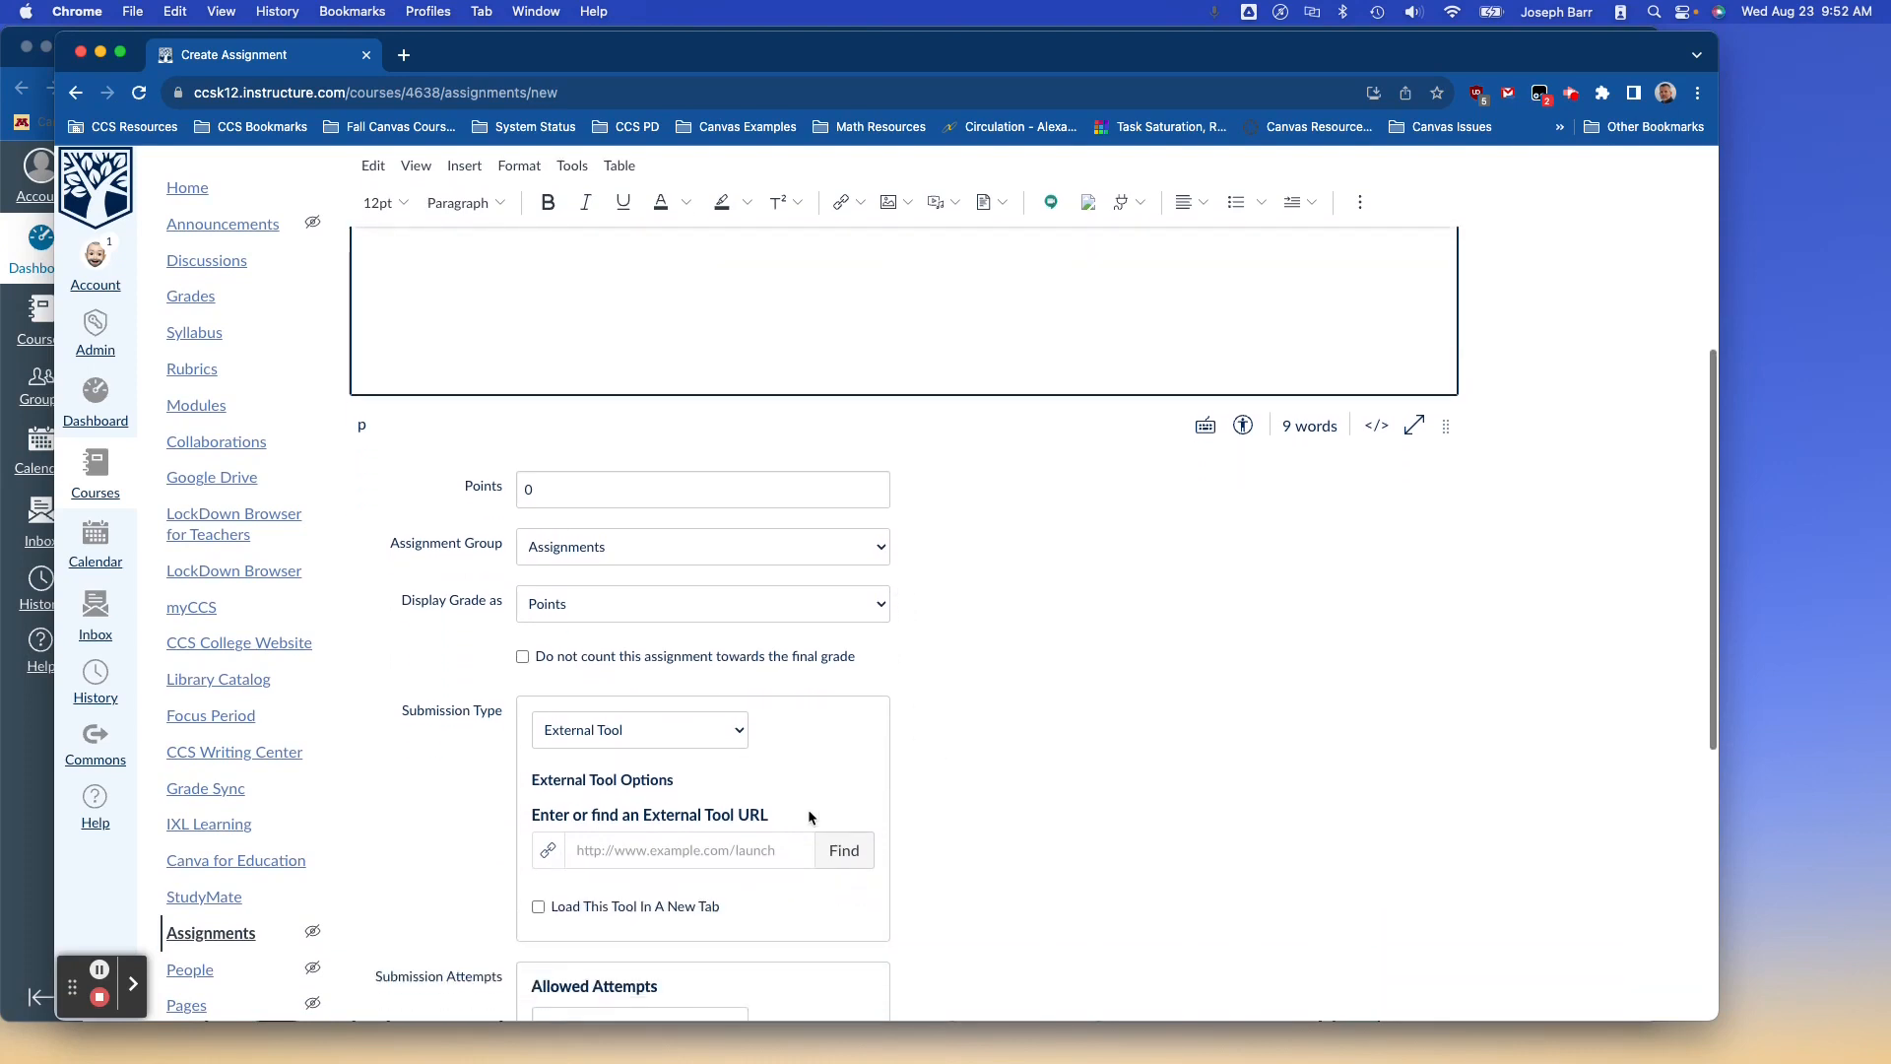
Keep External Tool as the submission type and choose Google Assignments (LTI 1.3) as the tool.
{"action": "left_click", "coordinate": [729, 741]}
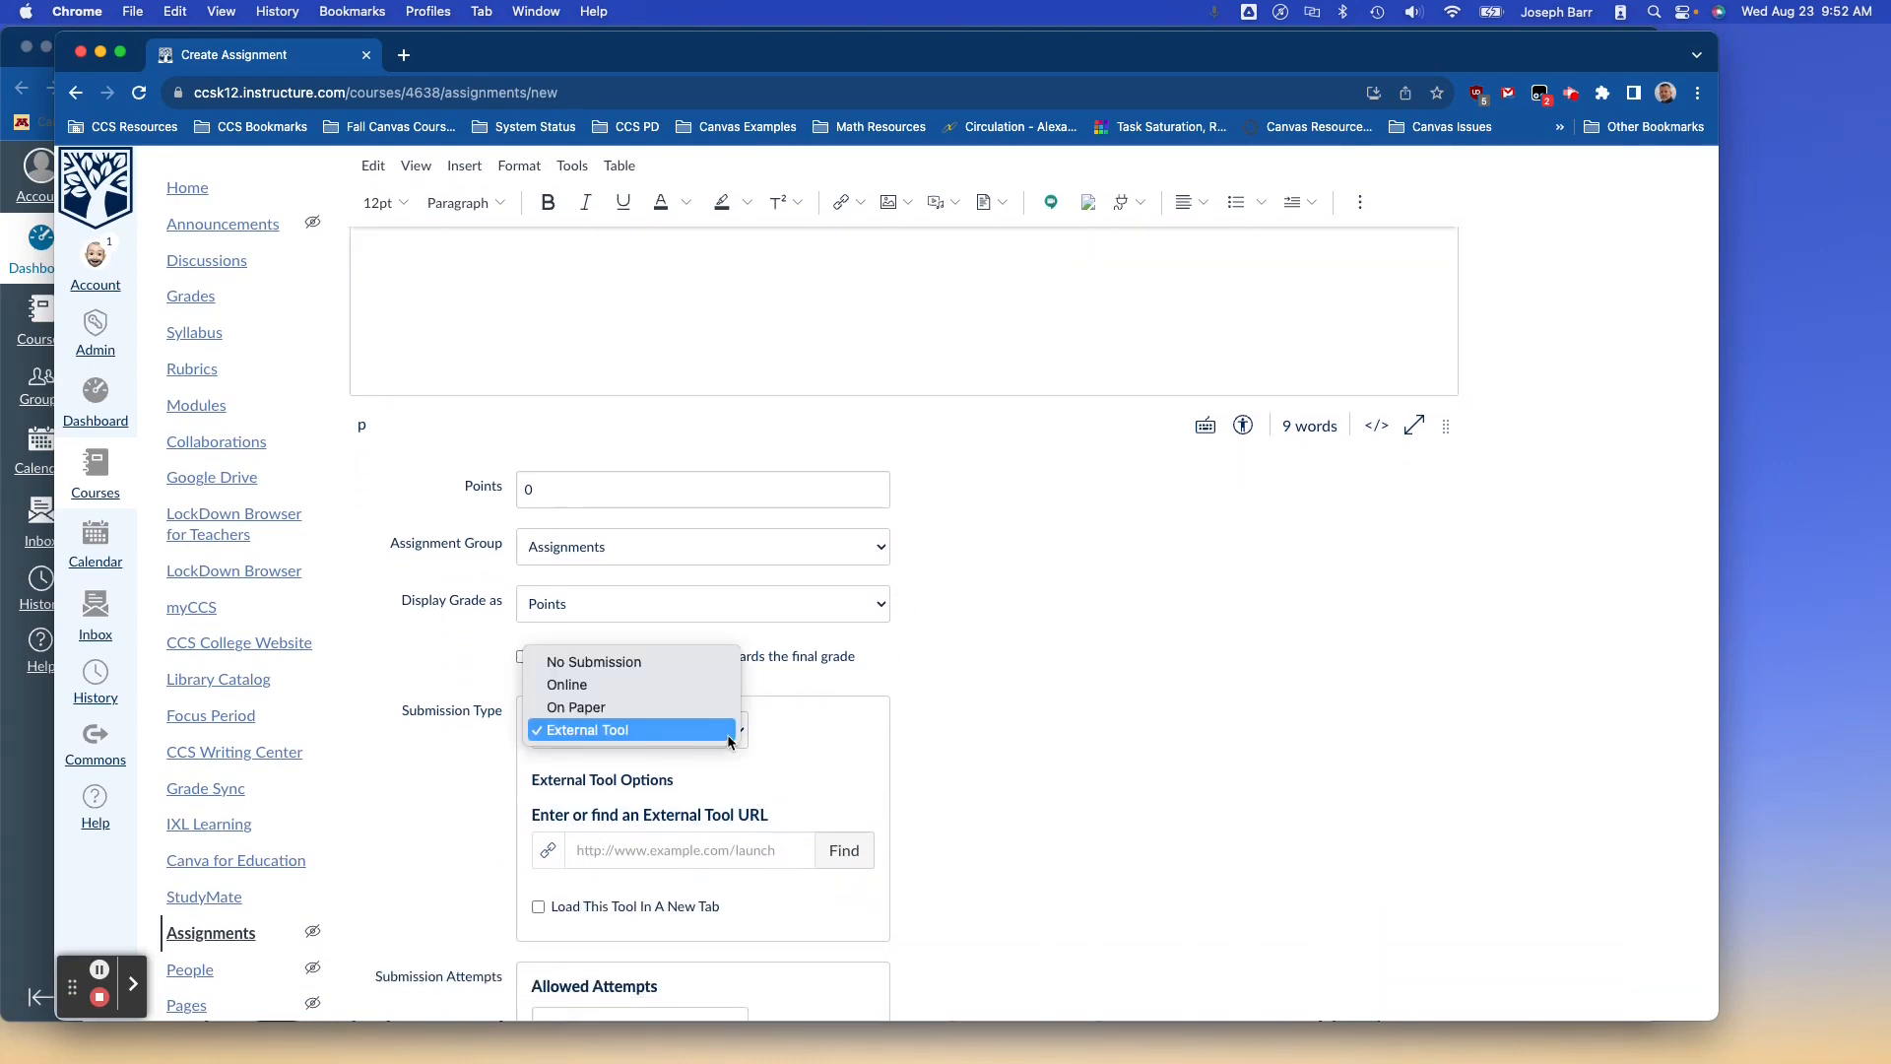
{"action": "left_click", "coordinate": [727, 734]}
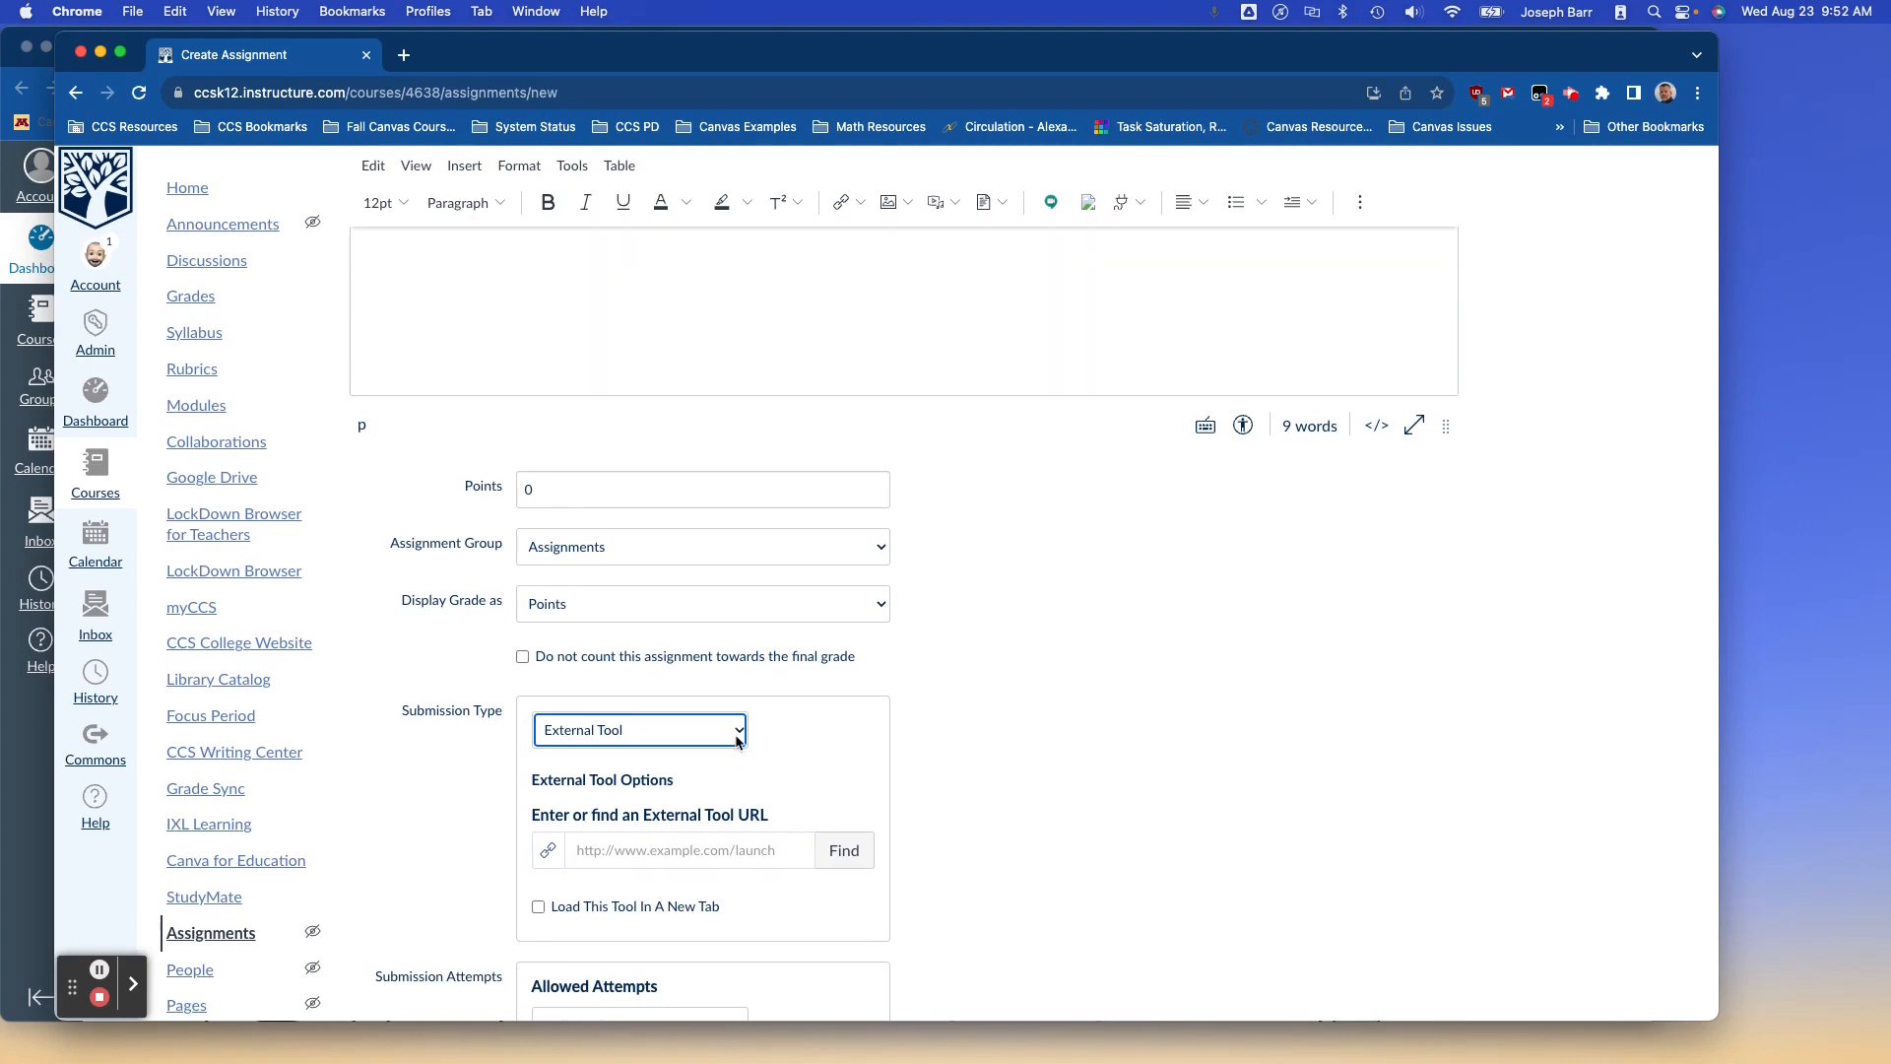
{"action": "left_click", "coordinate": [844, 859]}
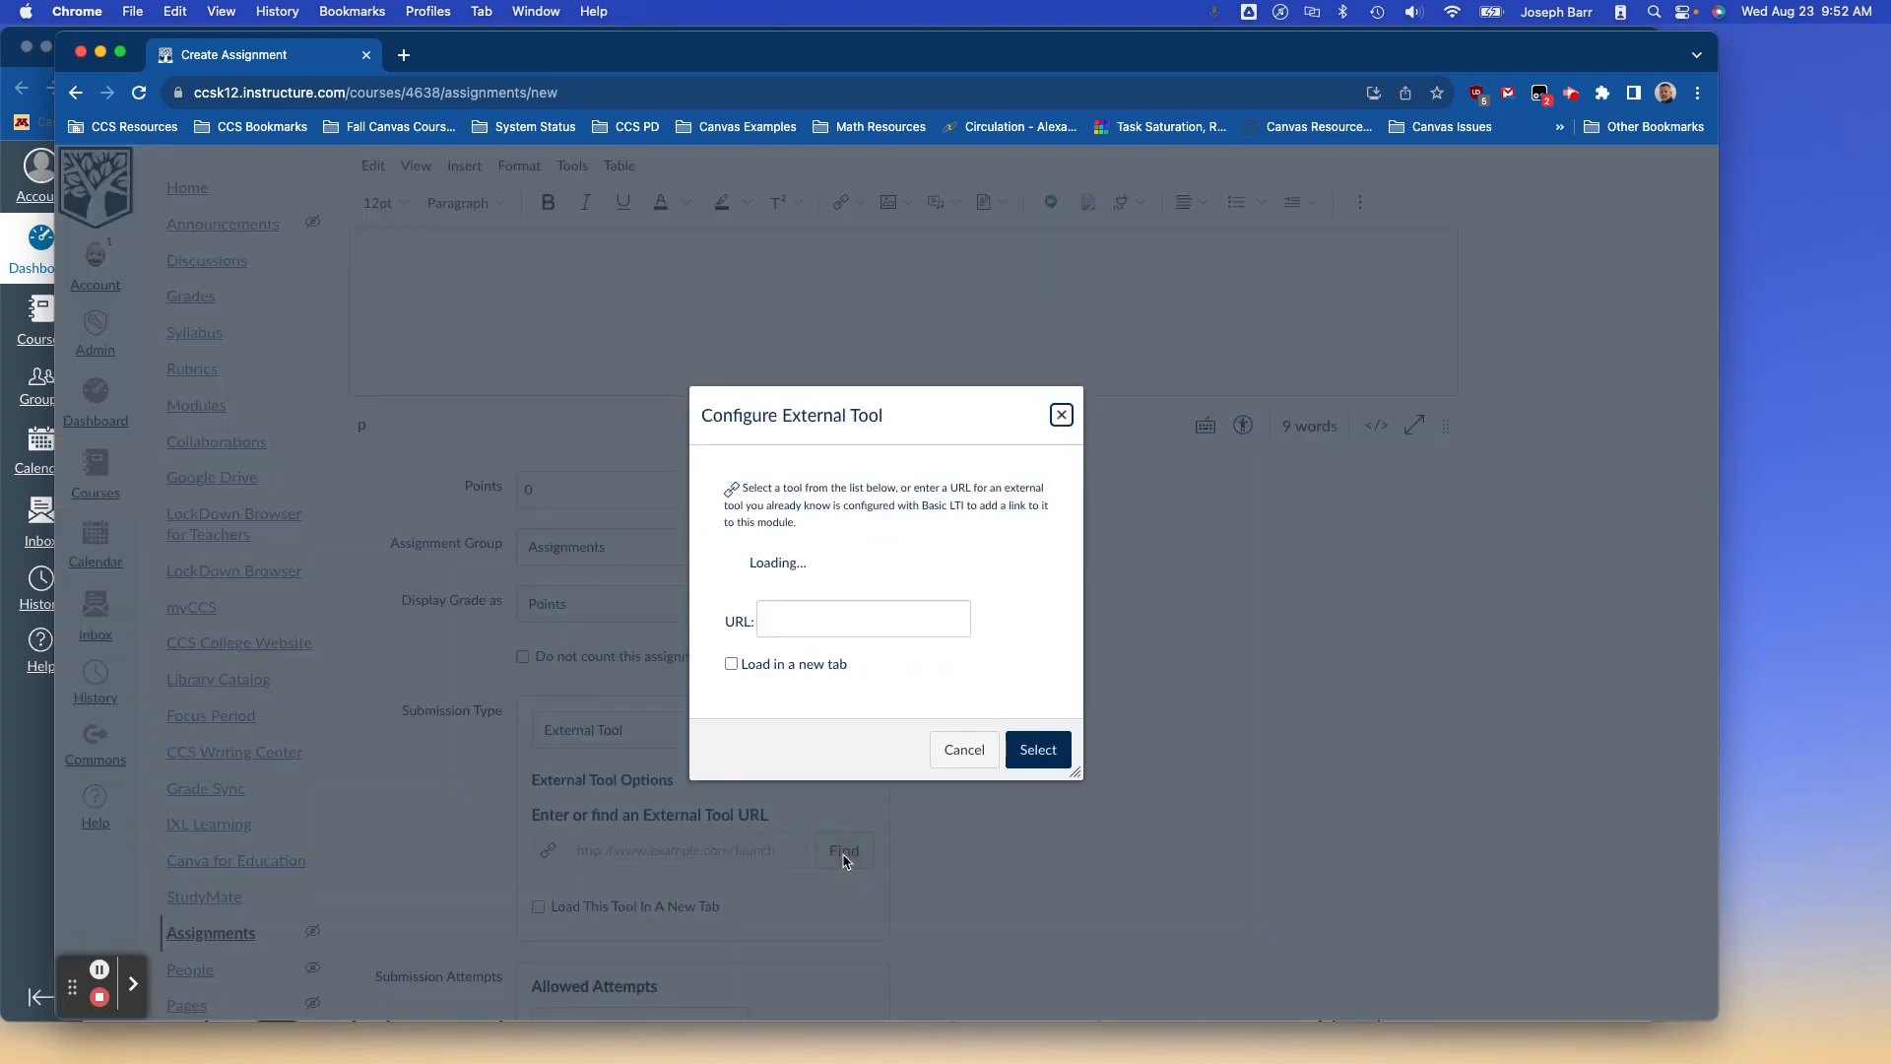
{"action": "scroll", "coordinate": [844, 676], "scroll_direction": "down", "scroll_amount": 6}
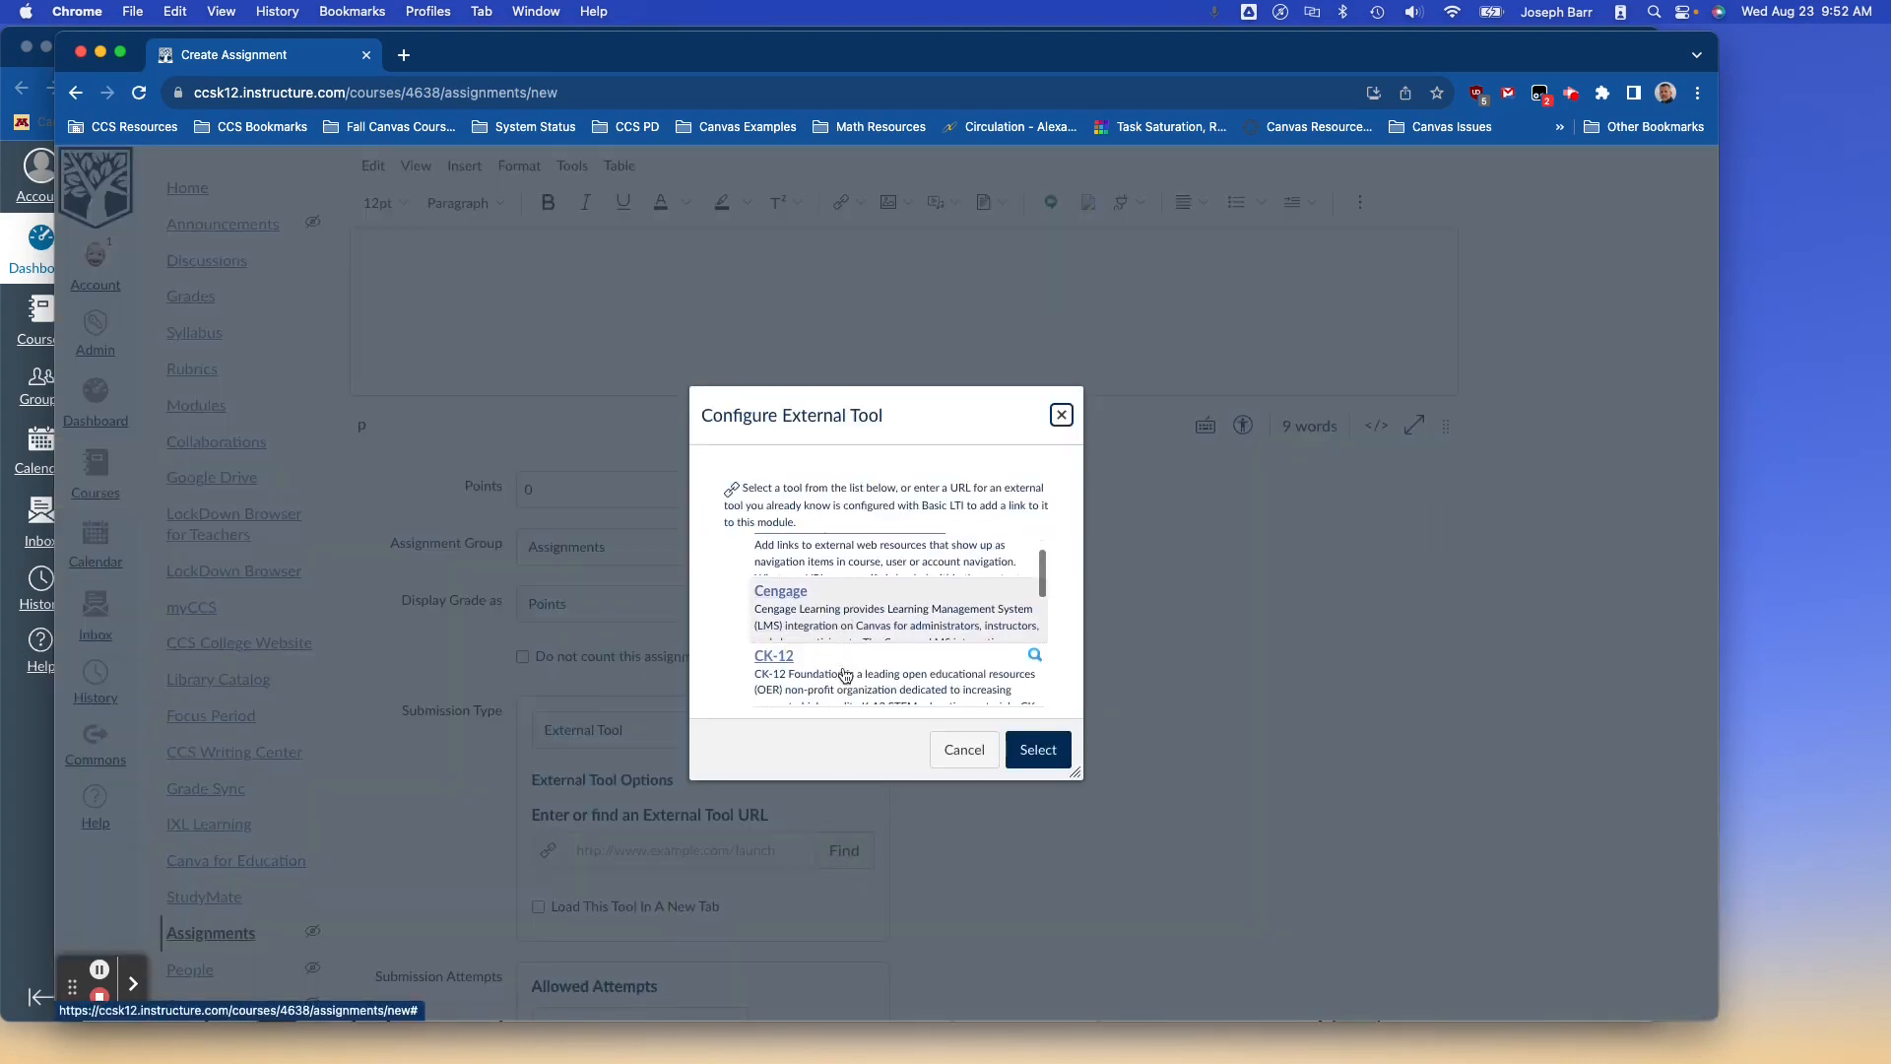
{"action": "scroll", "coordinate": [844, 676], "scroll_direction": "down", "scroll_amount": 3}
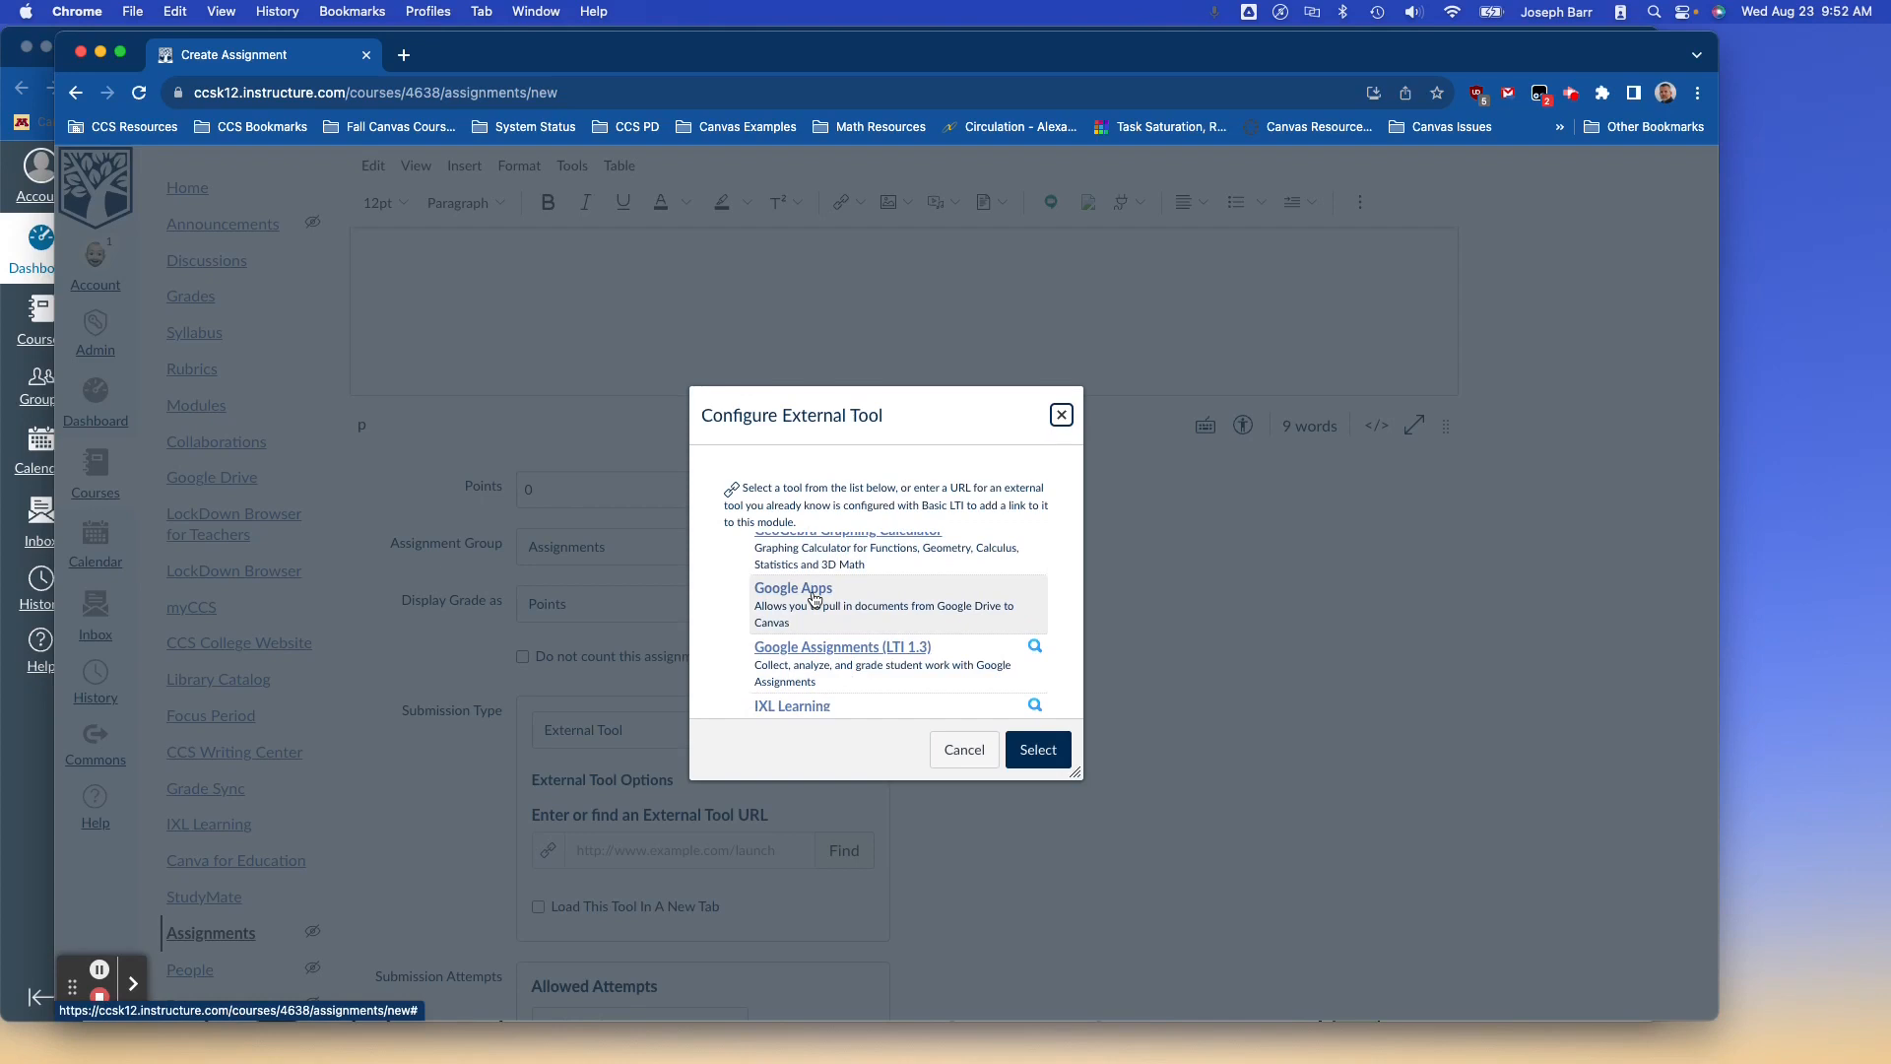
{"action": "left_click", "coordinate": [817, 651]}
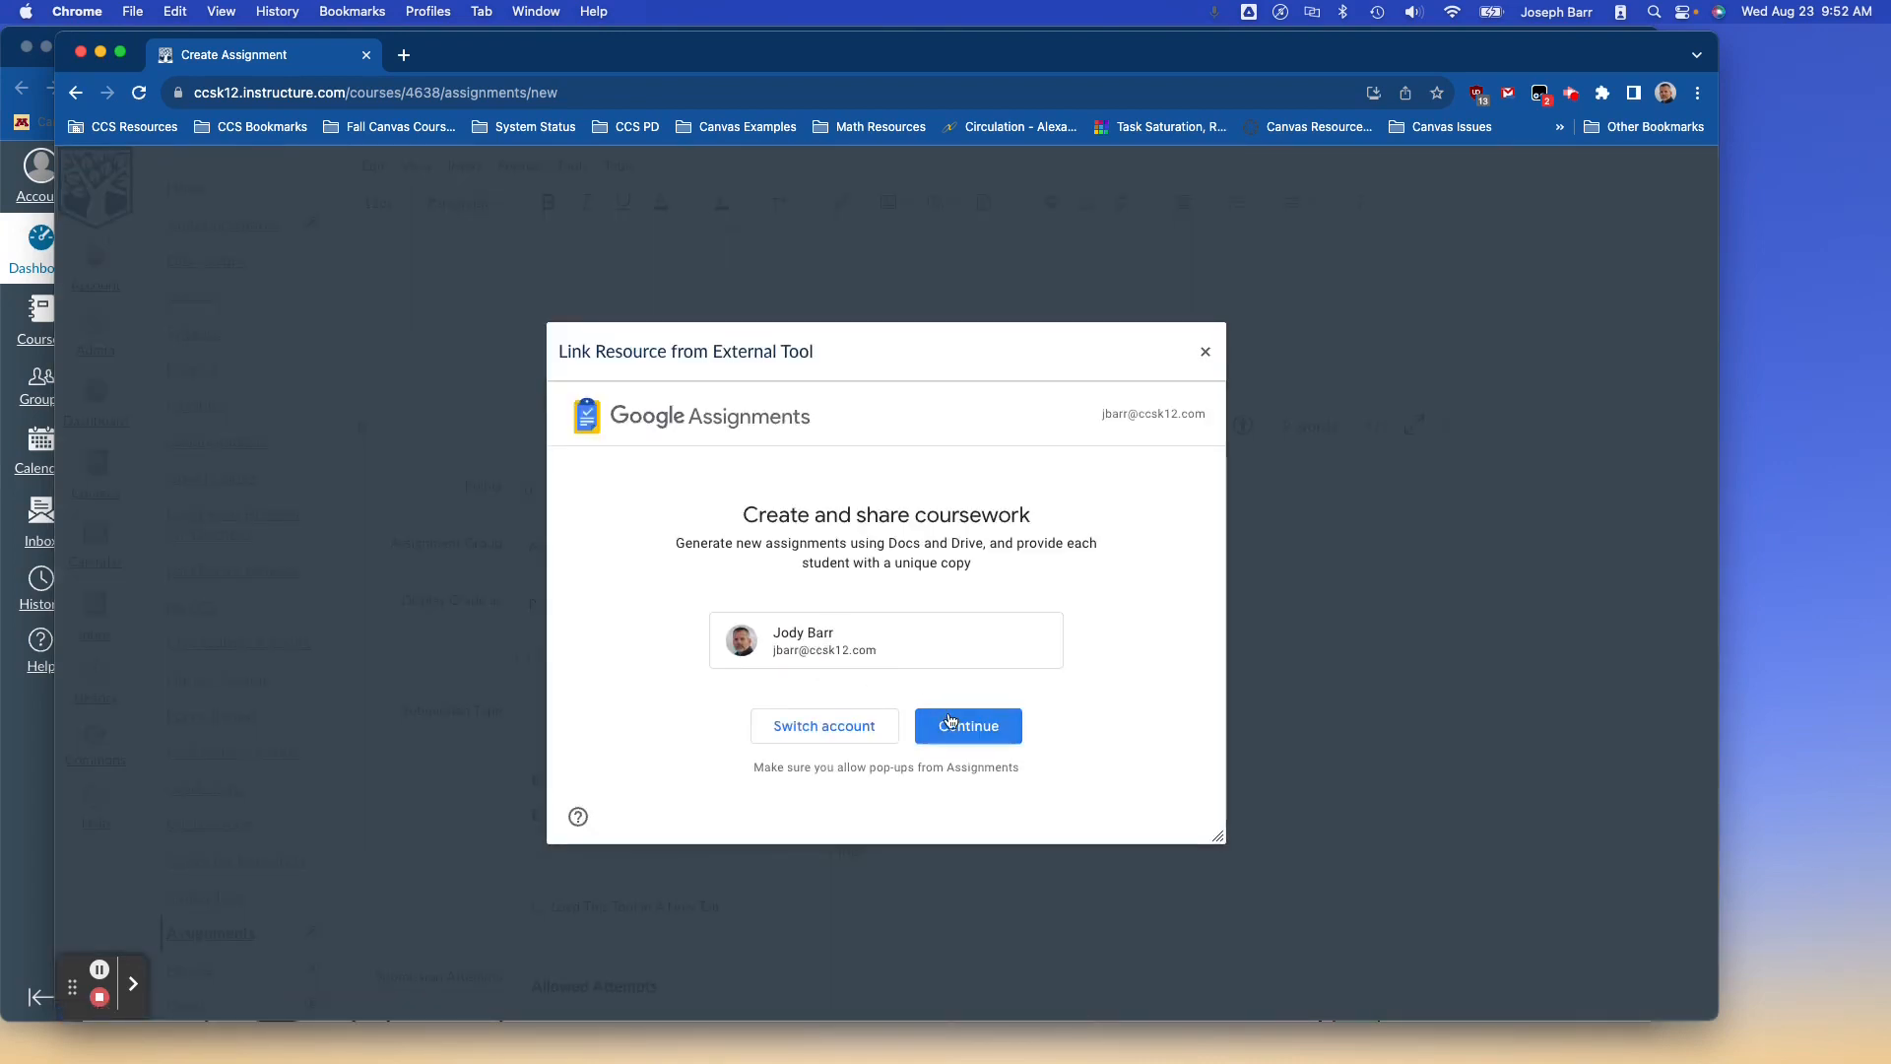
Continue into Google Assignments with the current account and bring up the Drive file picker via Attach.
{"action": "left_click", "coordinate": [950, 723]}
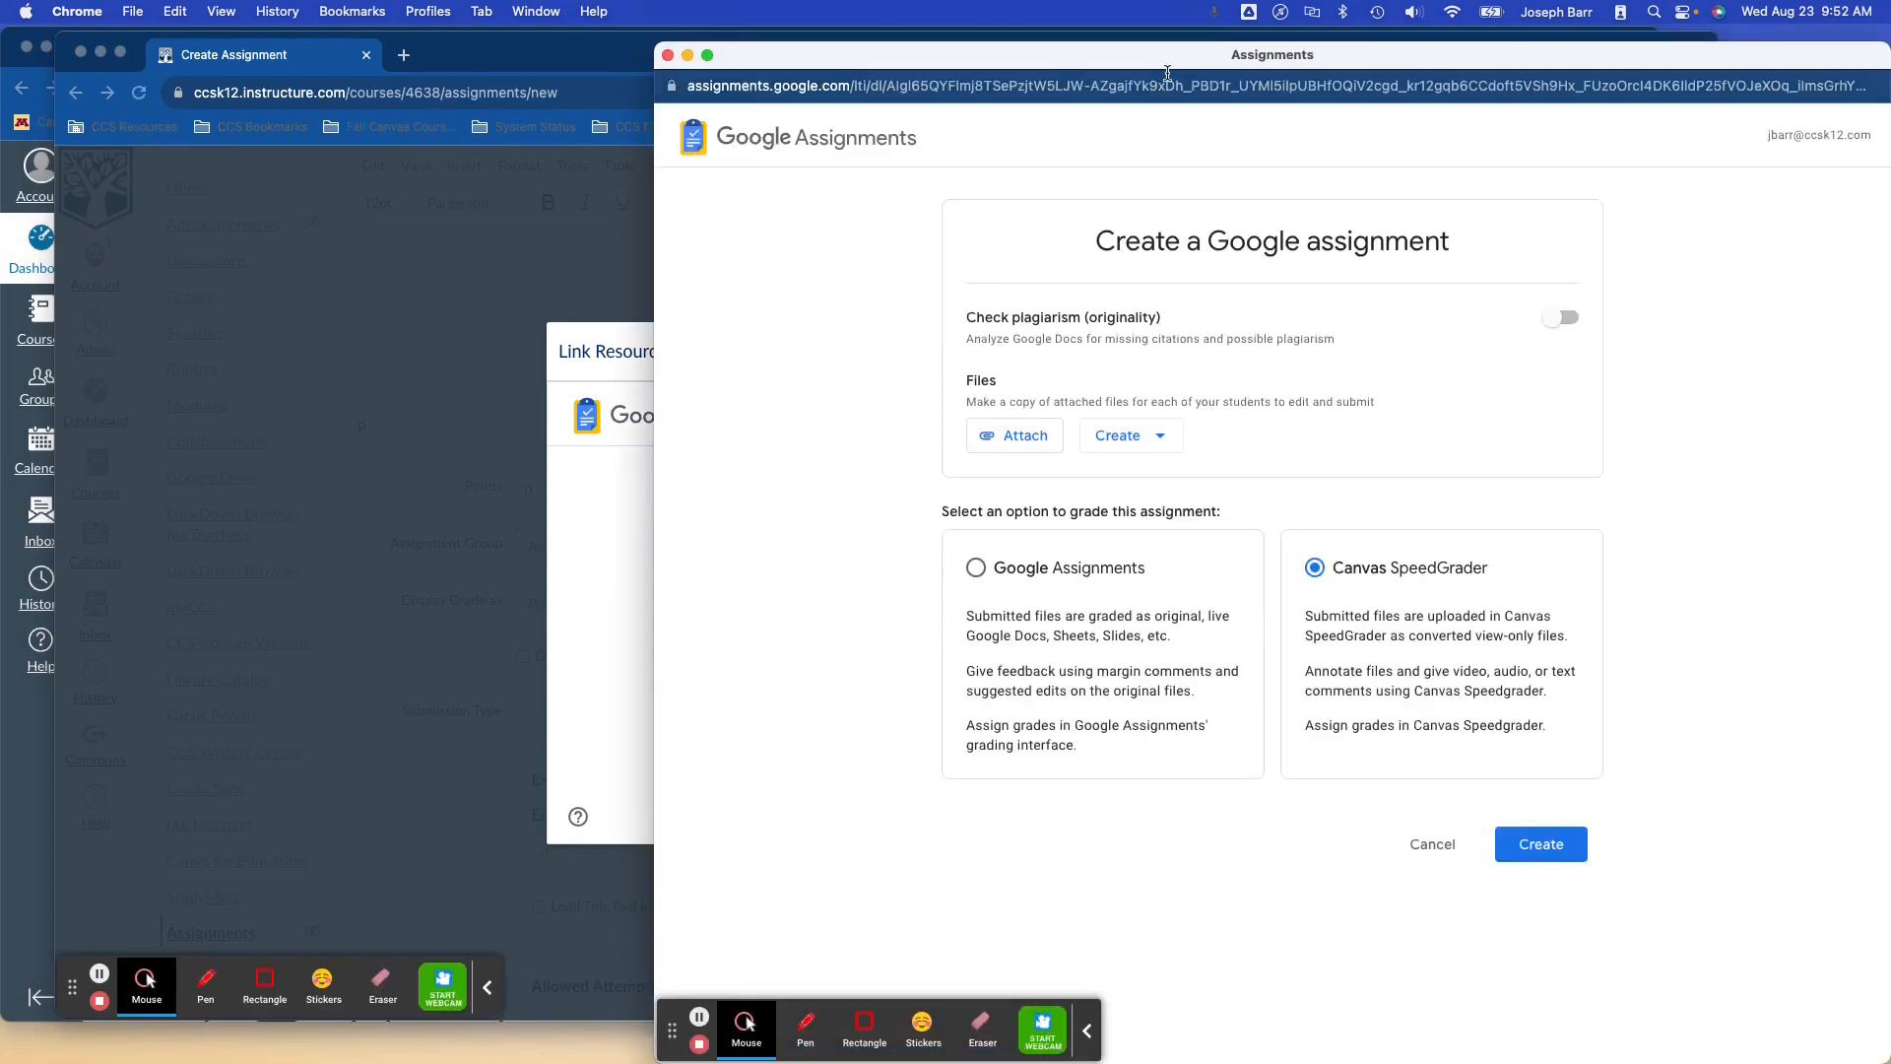
{"action": "left_click_drag", "start_coordinate": [1172, 66], "coordinate": [936, 64]}
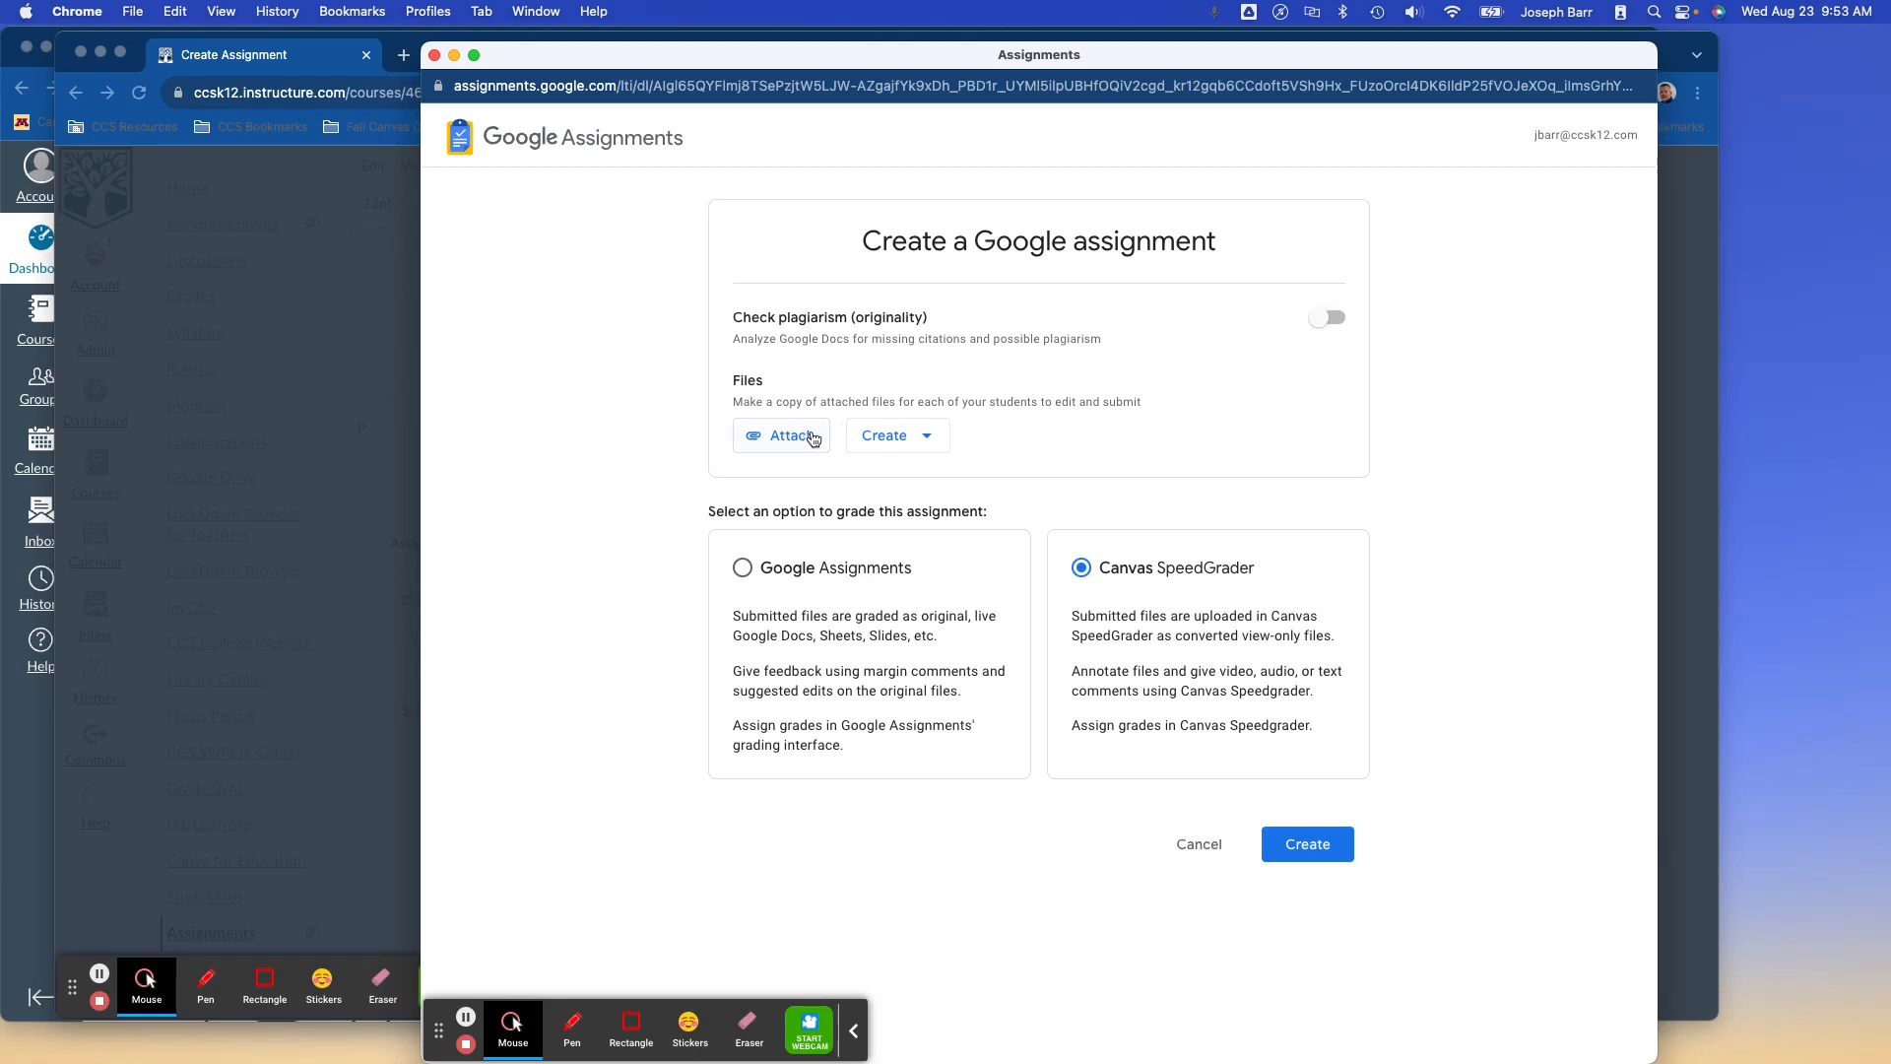
{"action": "left_click", "coordinate": [891, 444]}
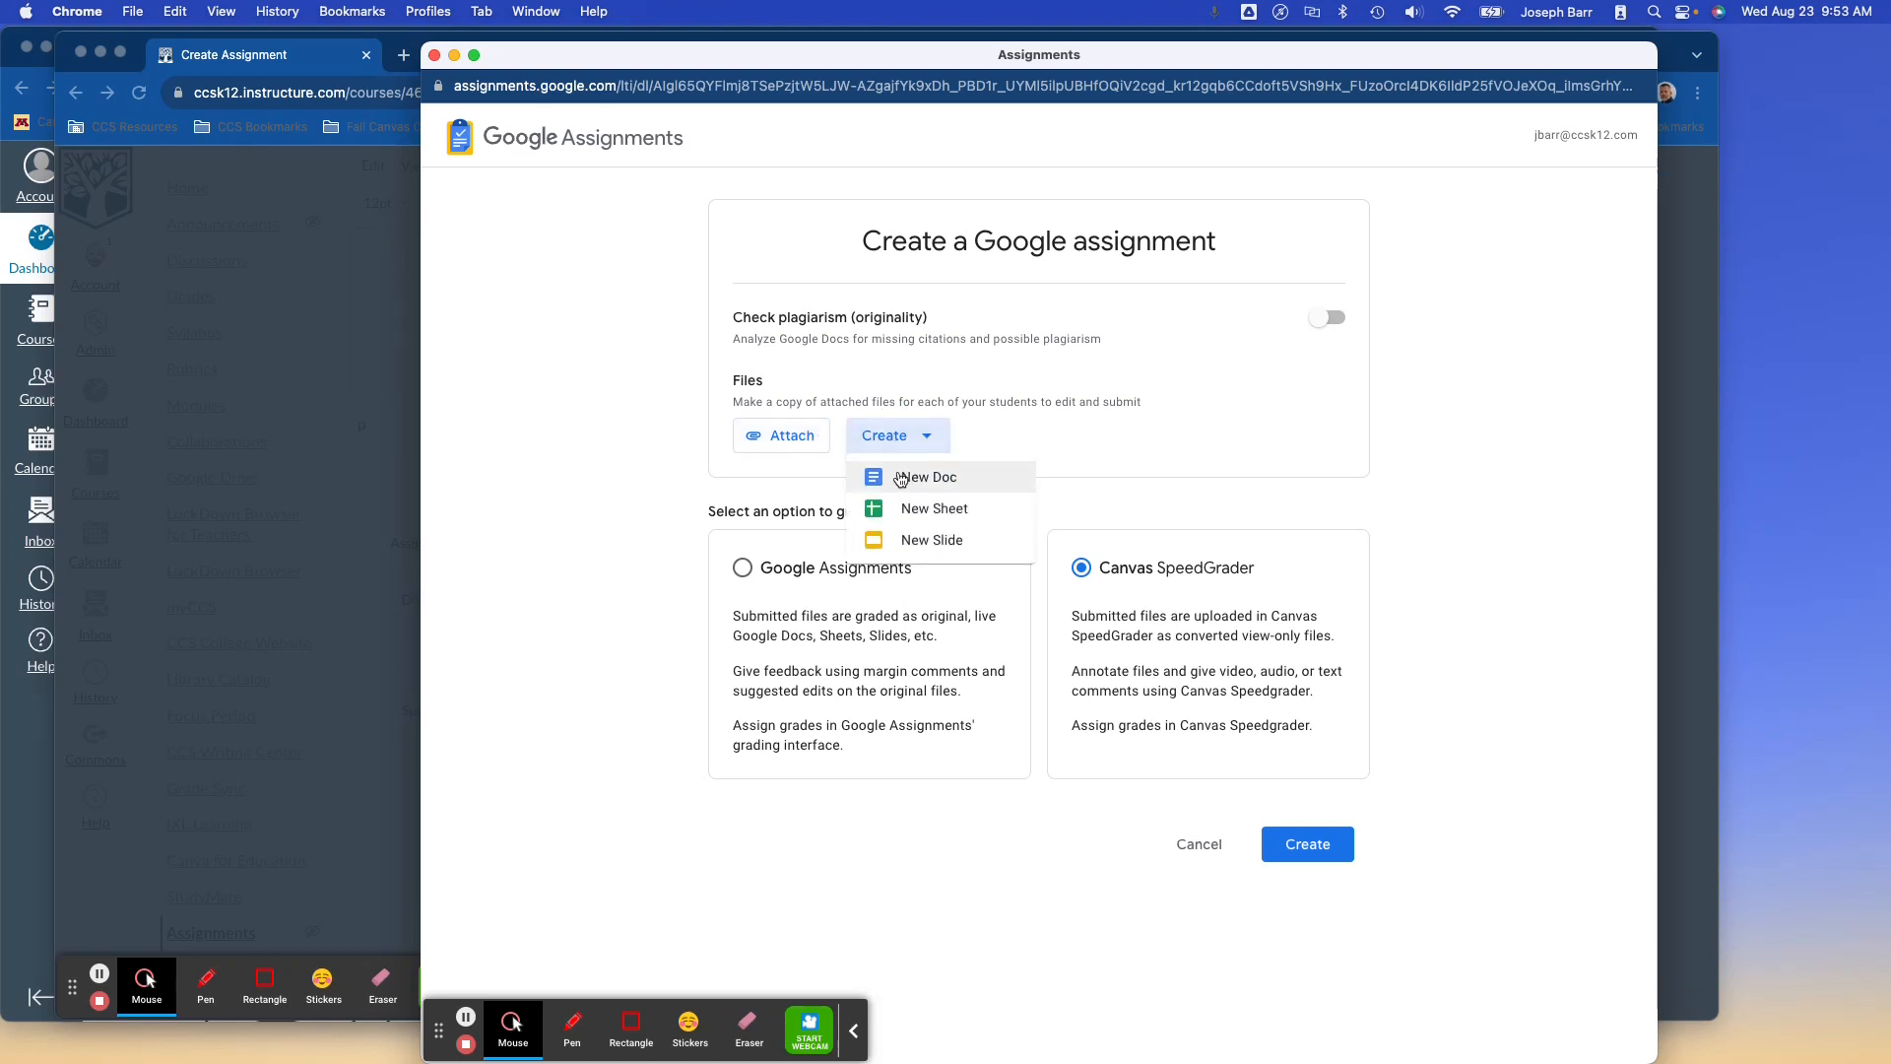
{"action": "left_click", "coordinate": [808, 436]}
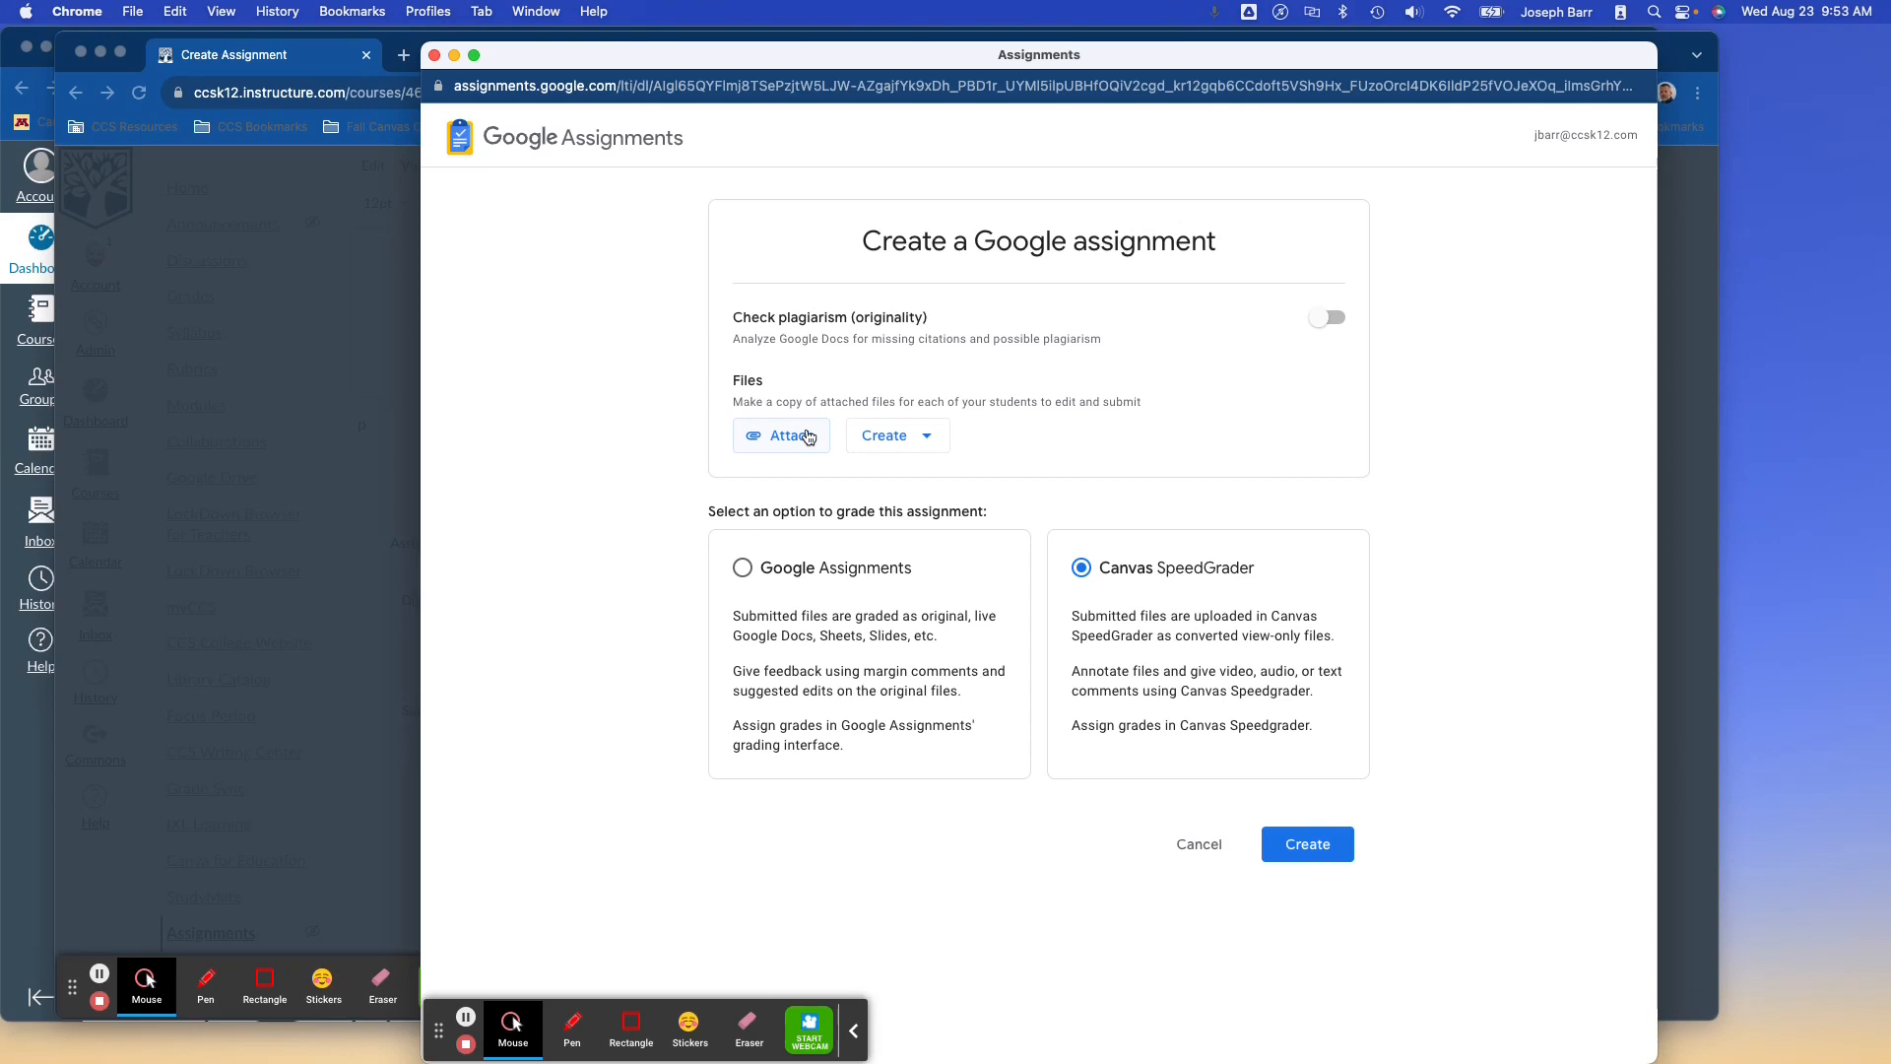
{"action": "left_click", "coordinate": [800, 431]}
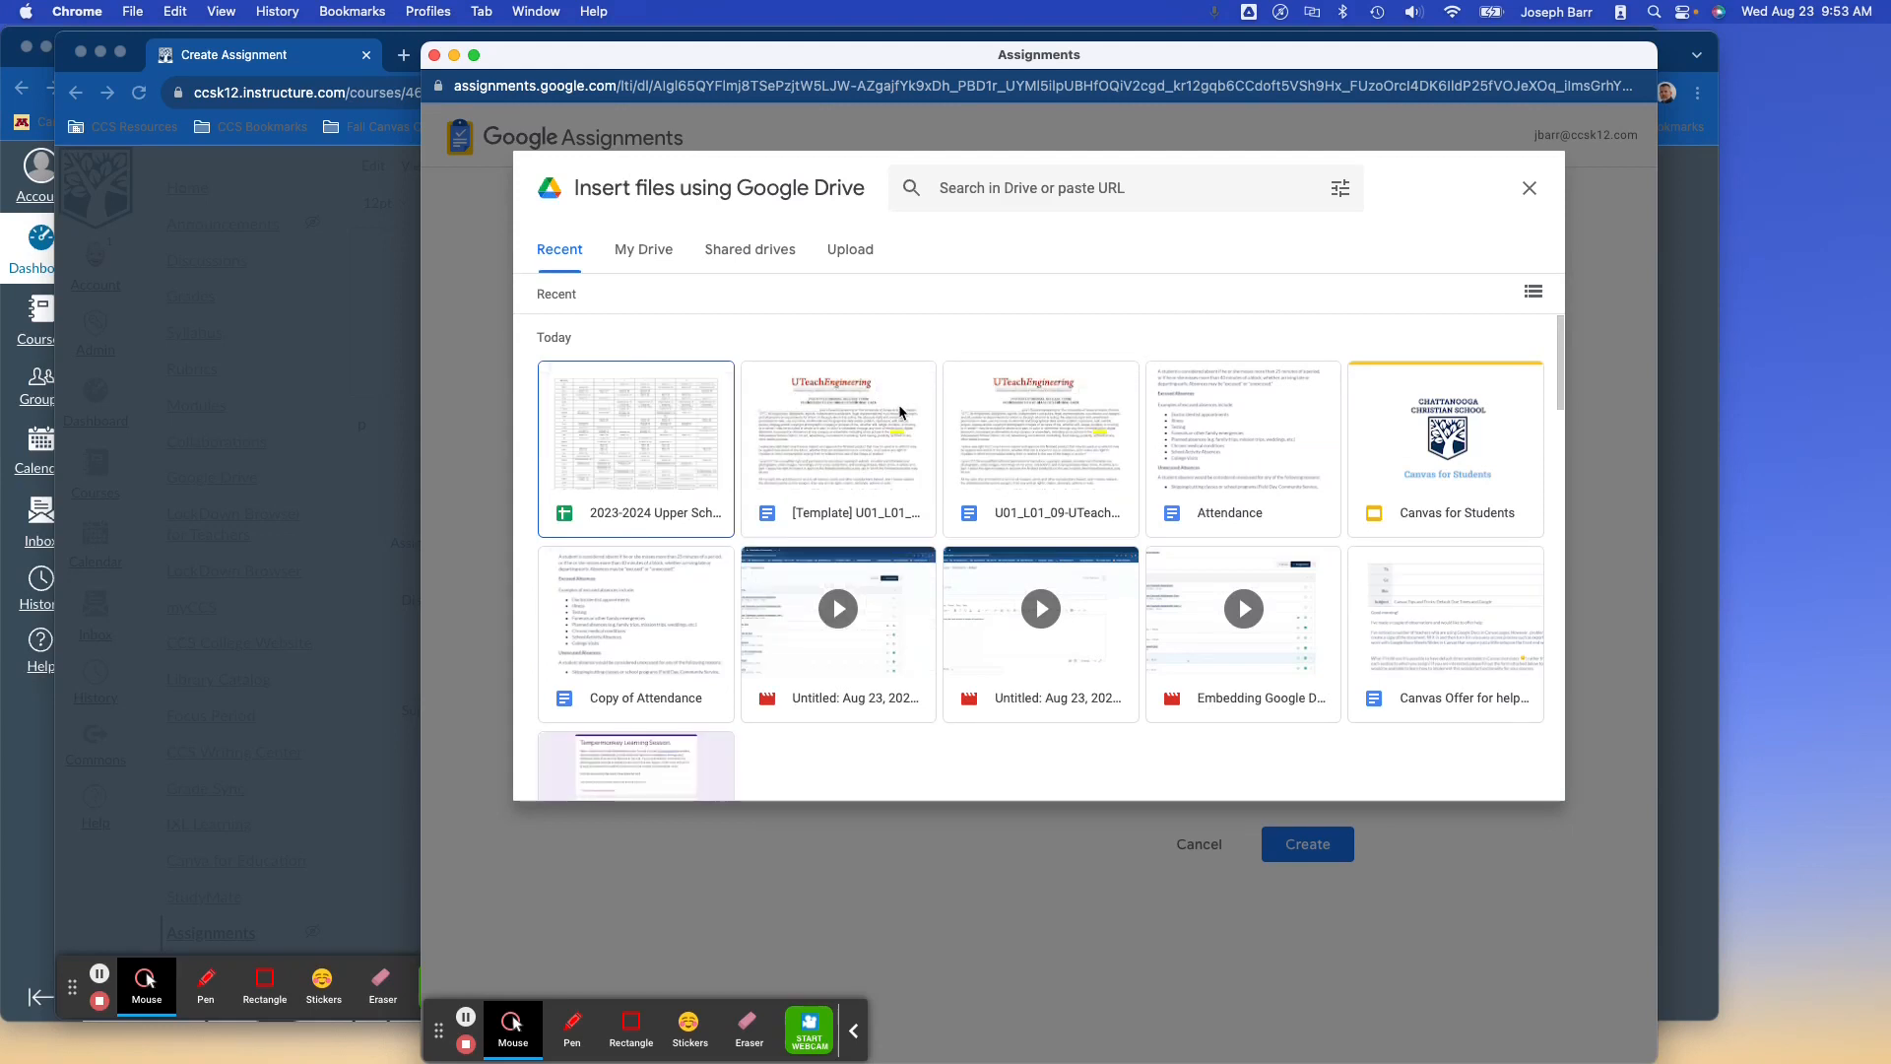
Attach the UTeachEngineering U01_L01_09 document, keep Canvas SpeedGrader grading, and create the Google assignment.
{"action": "left_click", "coordinate": [989, 422]}
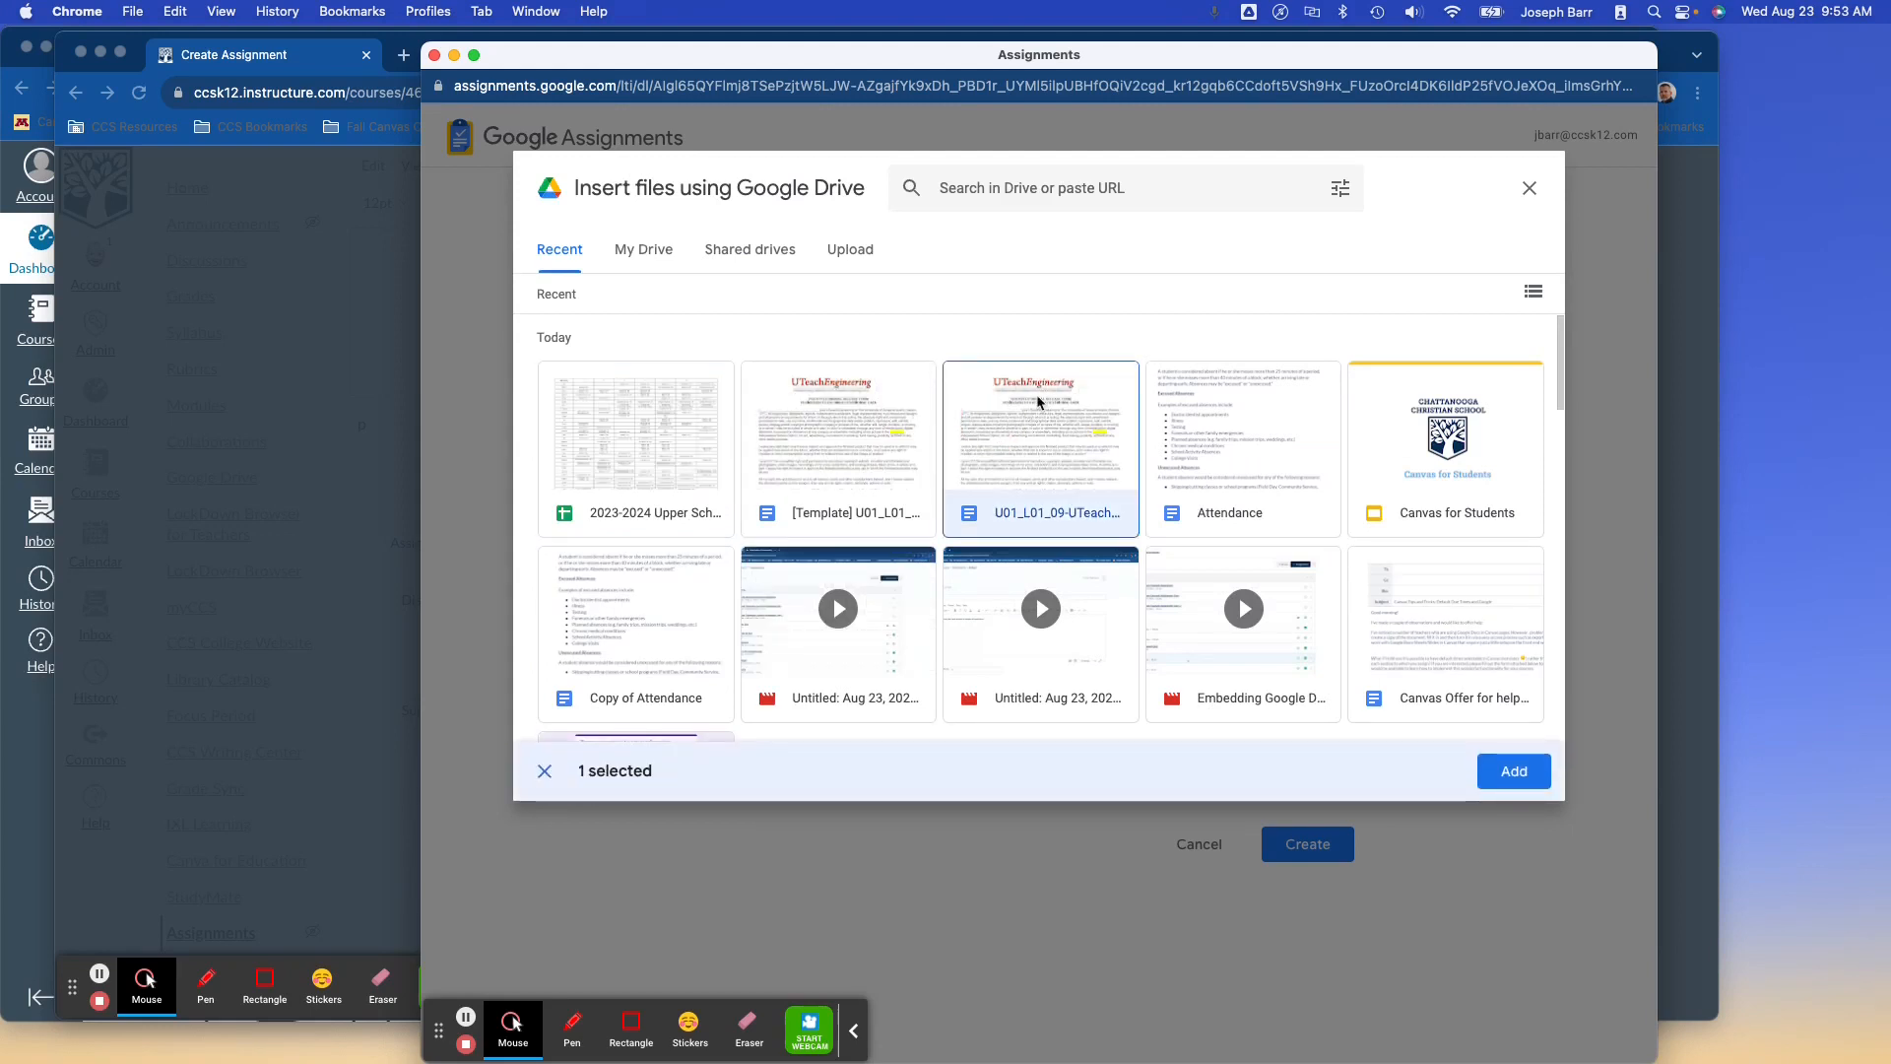
{"action": "left_click", "coordinate": [1515, 770]}
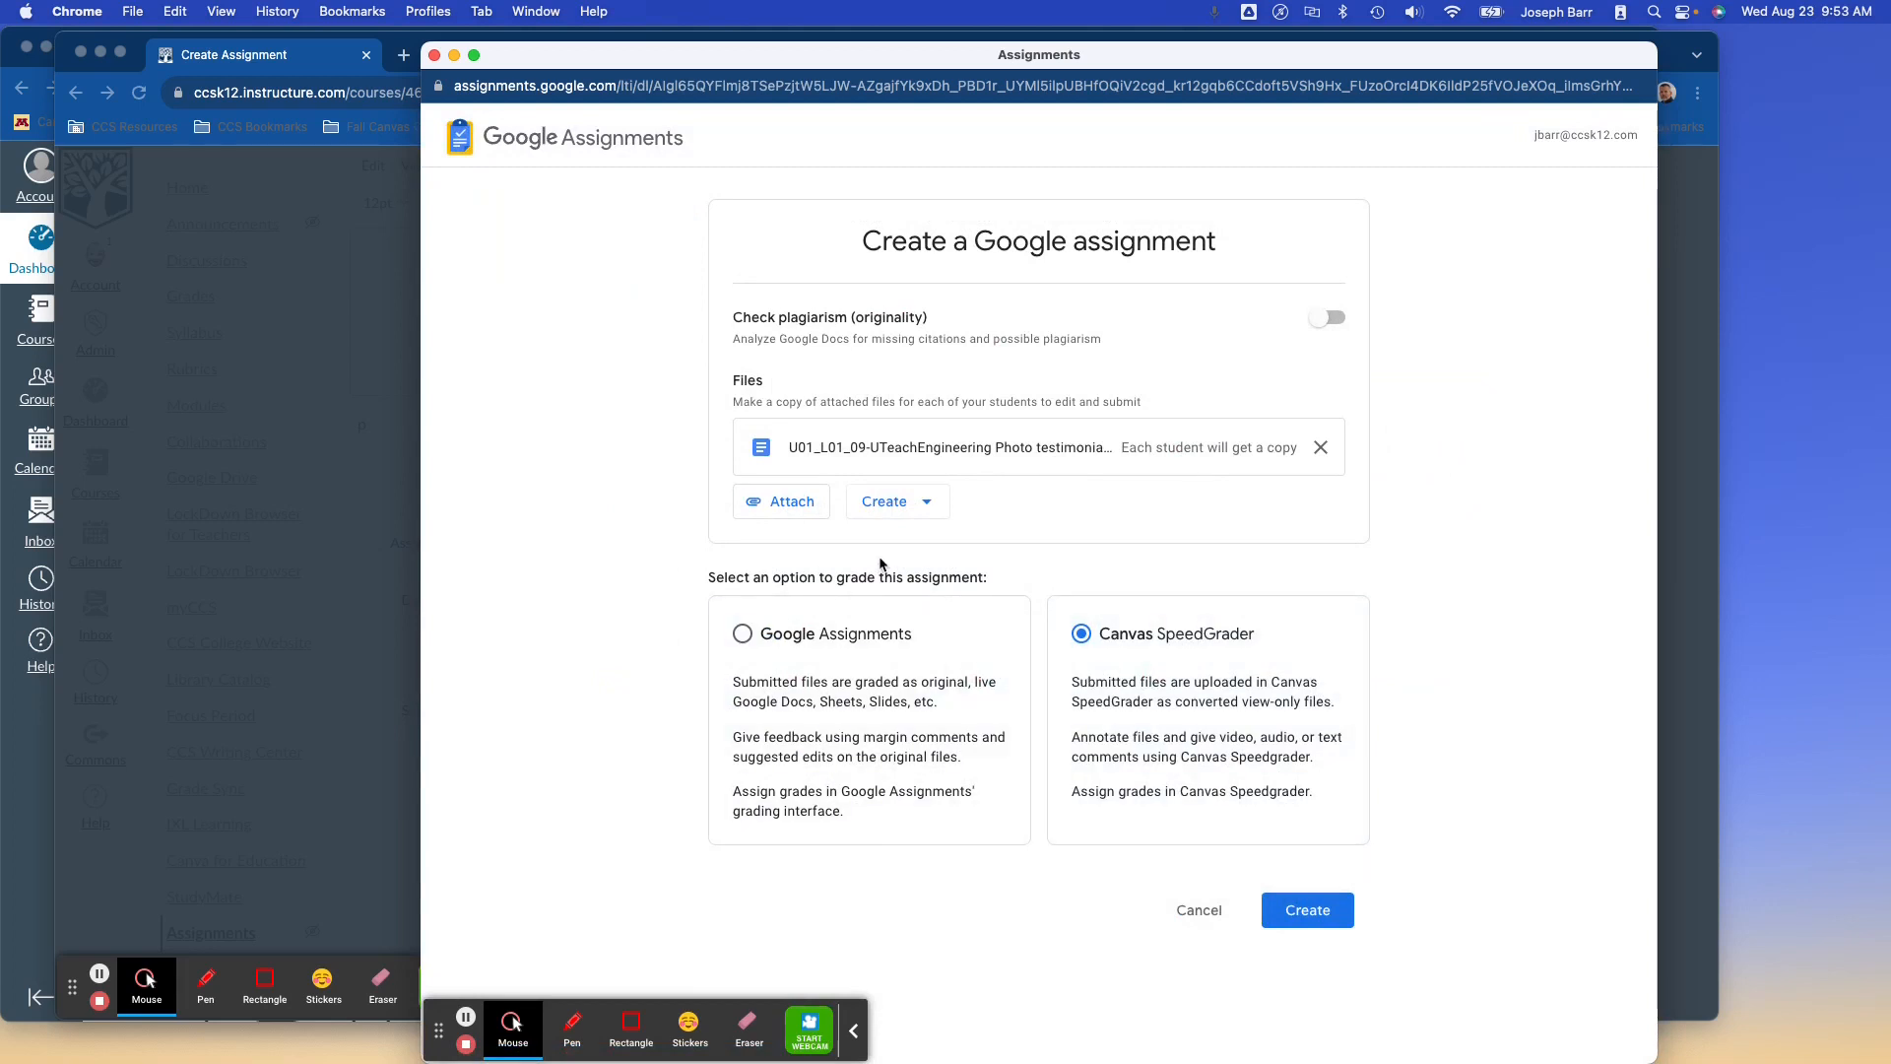
{"action": "left_click", "coordinate": [744, 634]}
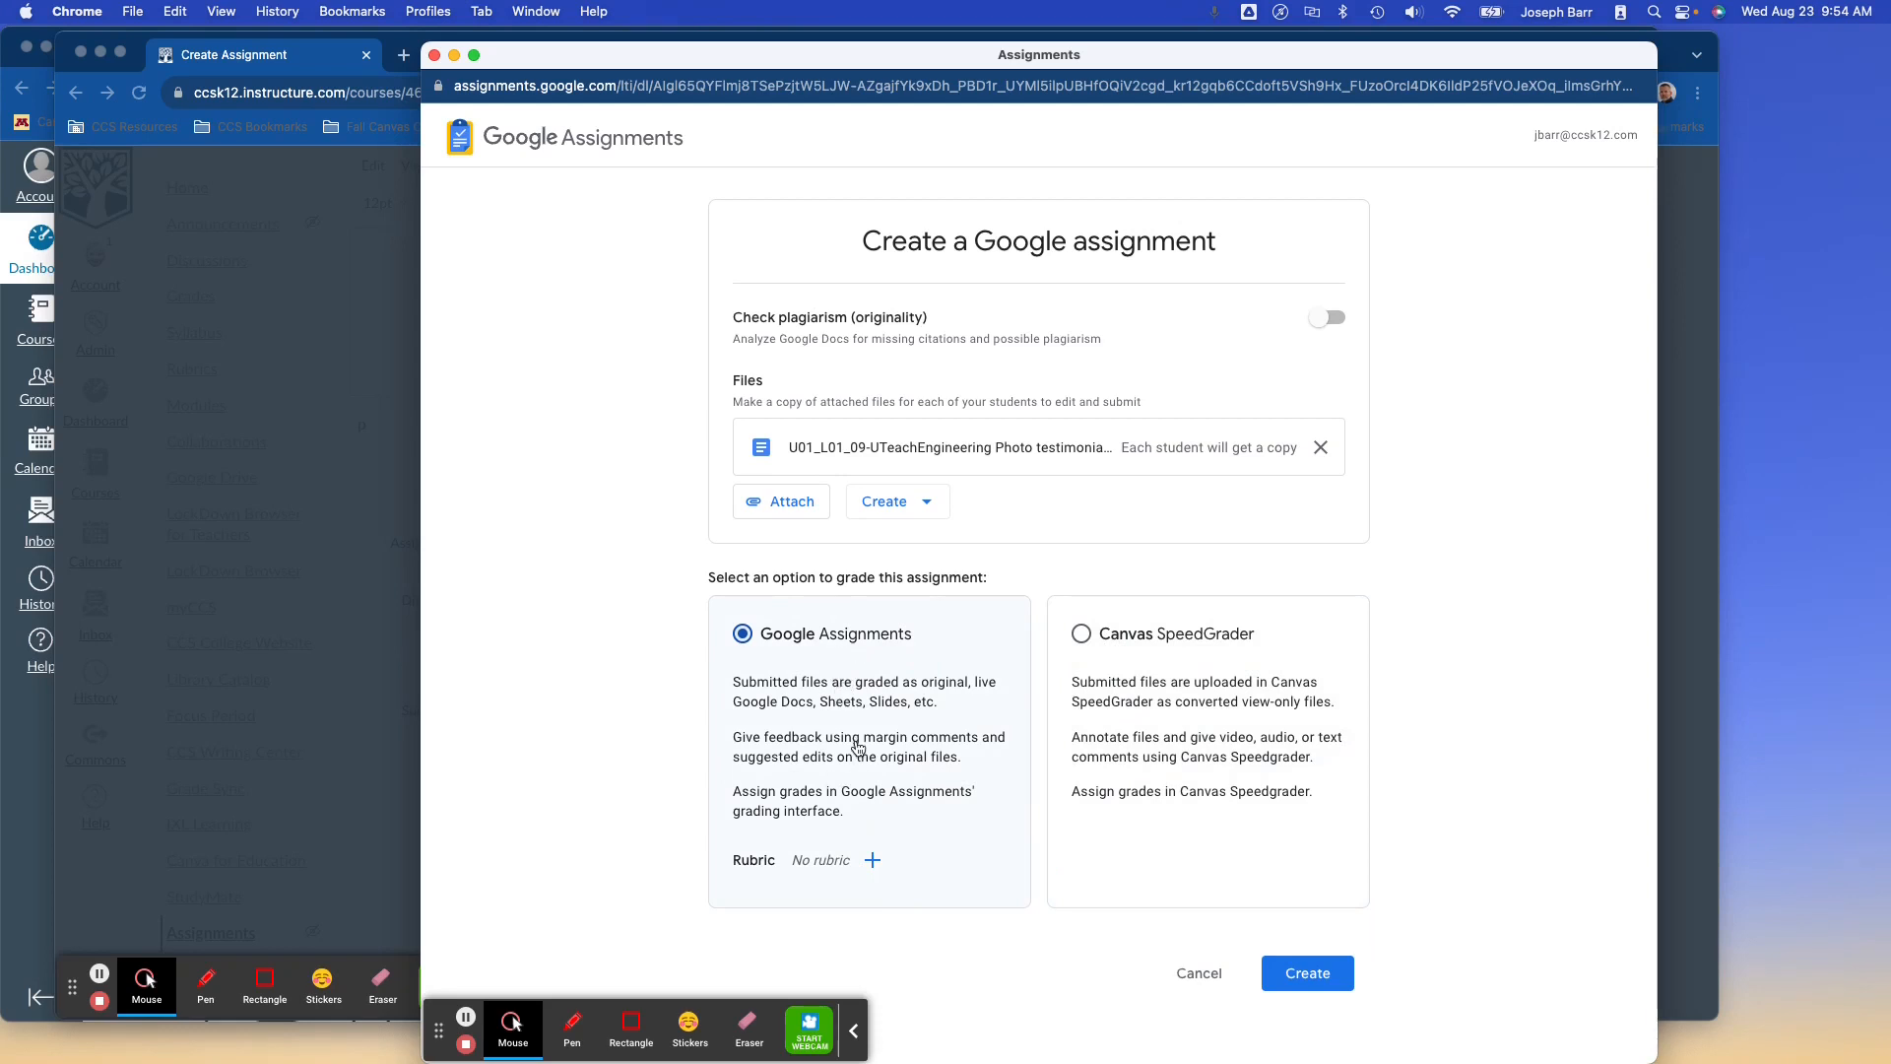
{"action": "left_click", "coordinate": [1084, 636]}
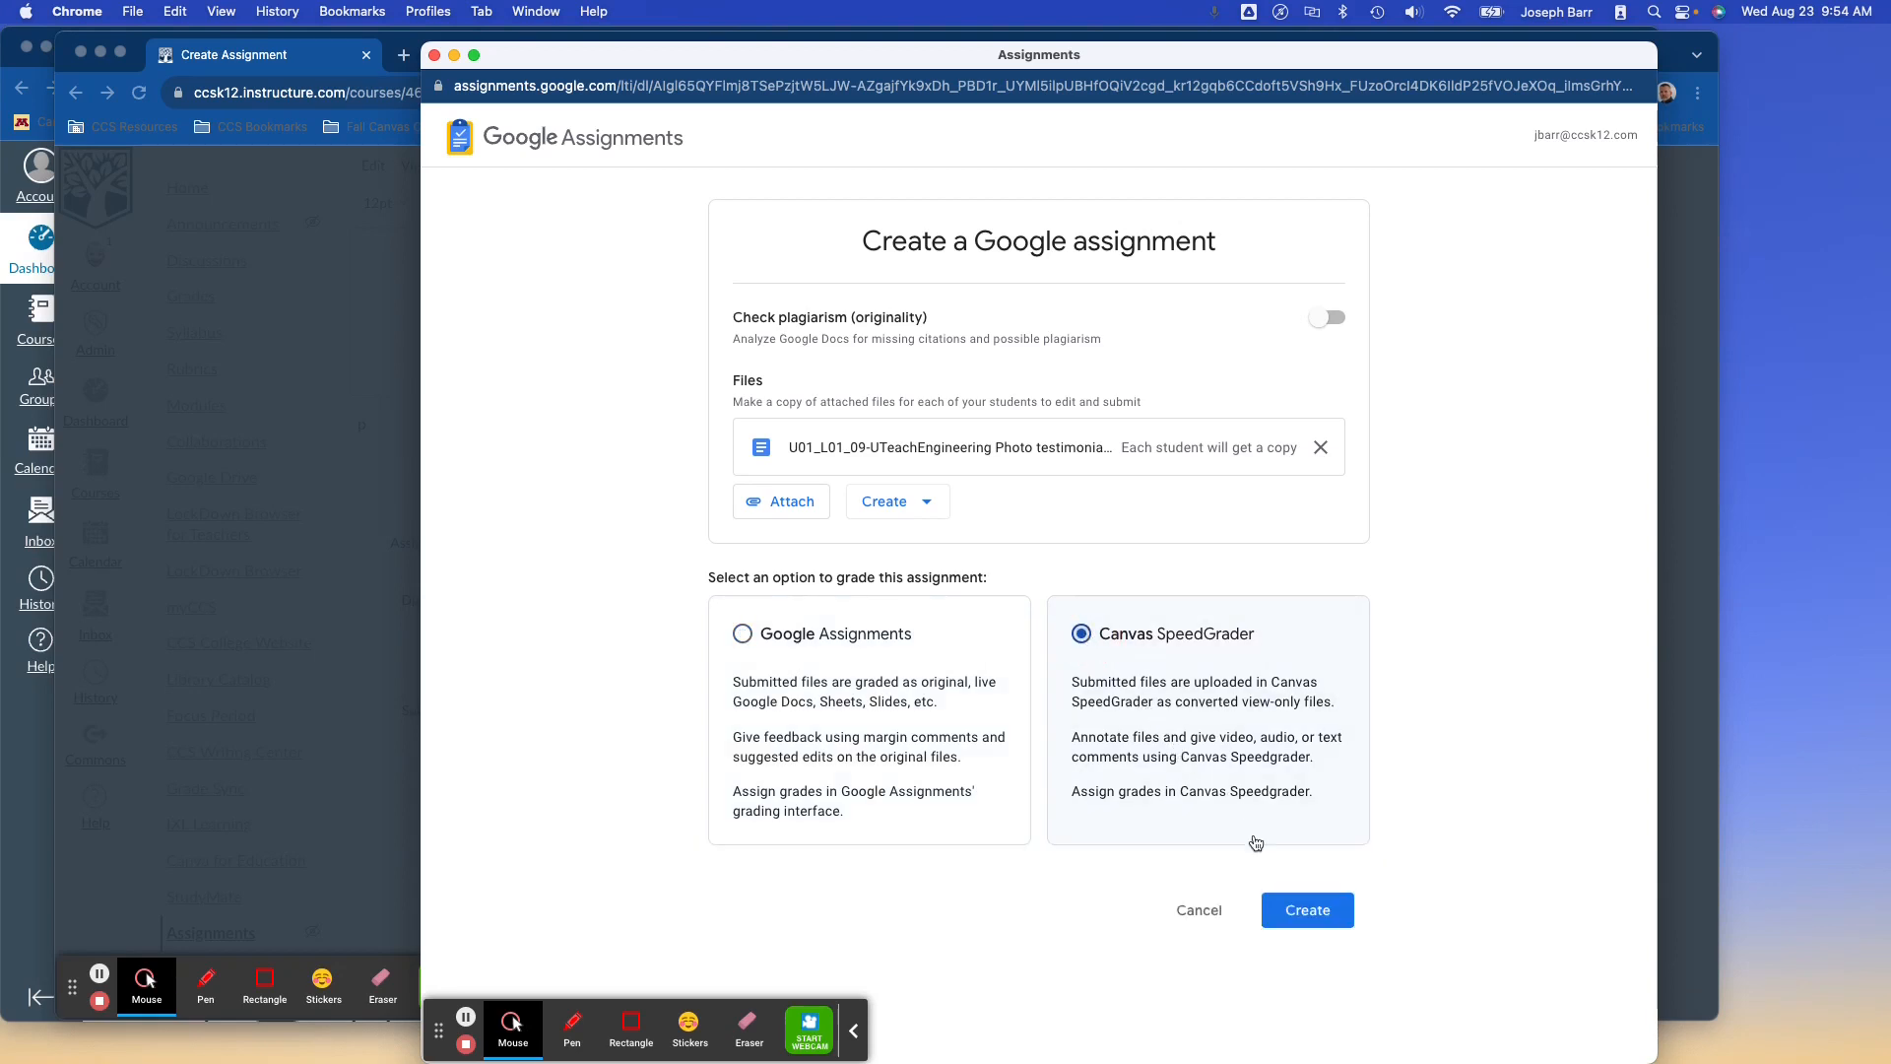
{"action": "left_click", "coordinate": [1300, 909]}
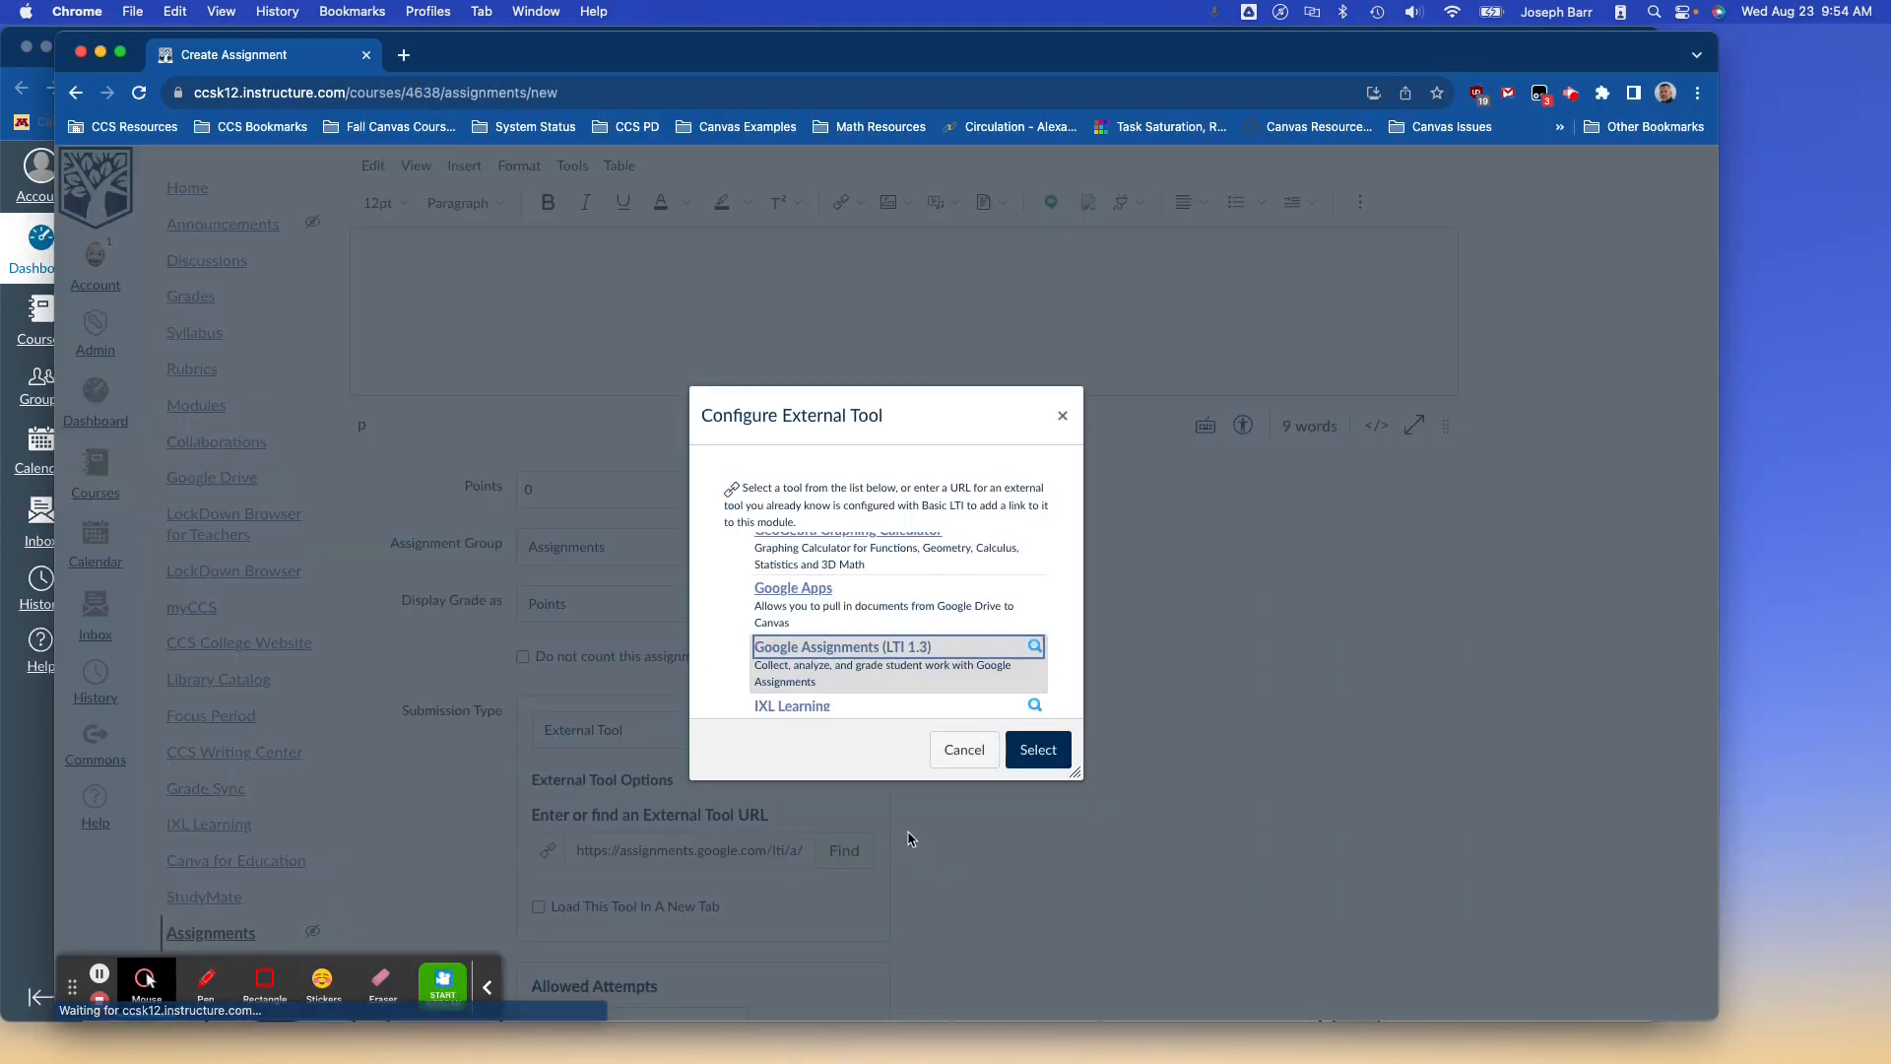
Confirm the Google Assignments tool link and turn off myCCS grade sync.
{"action": "left_click", "coordinate": [1034, 762]}
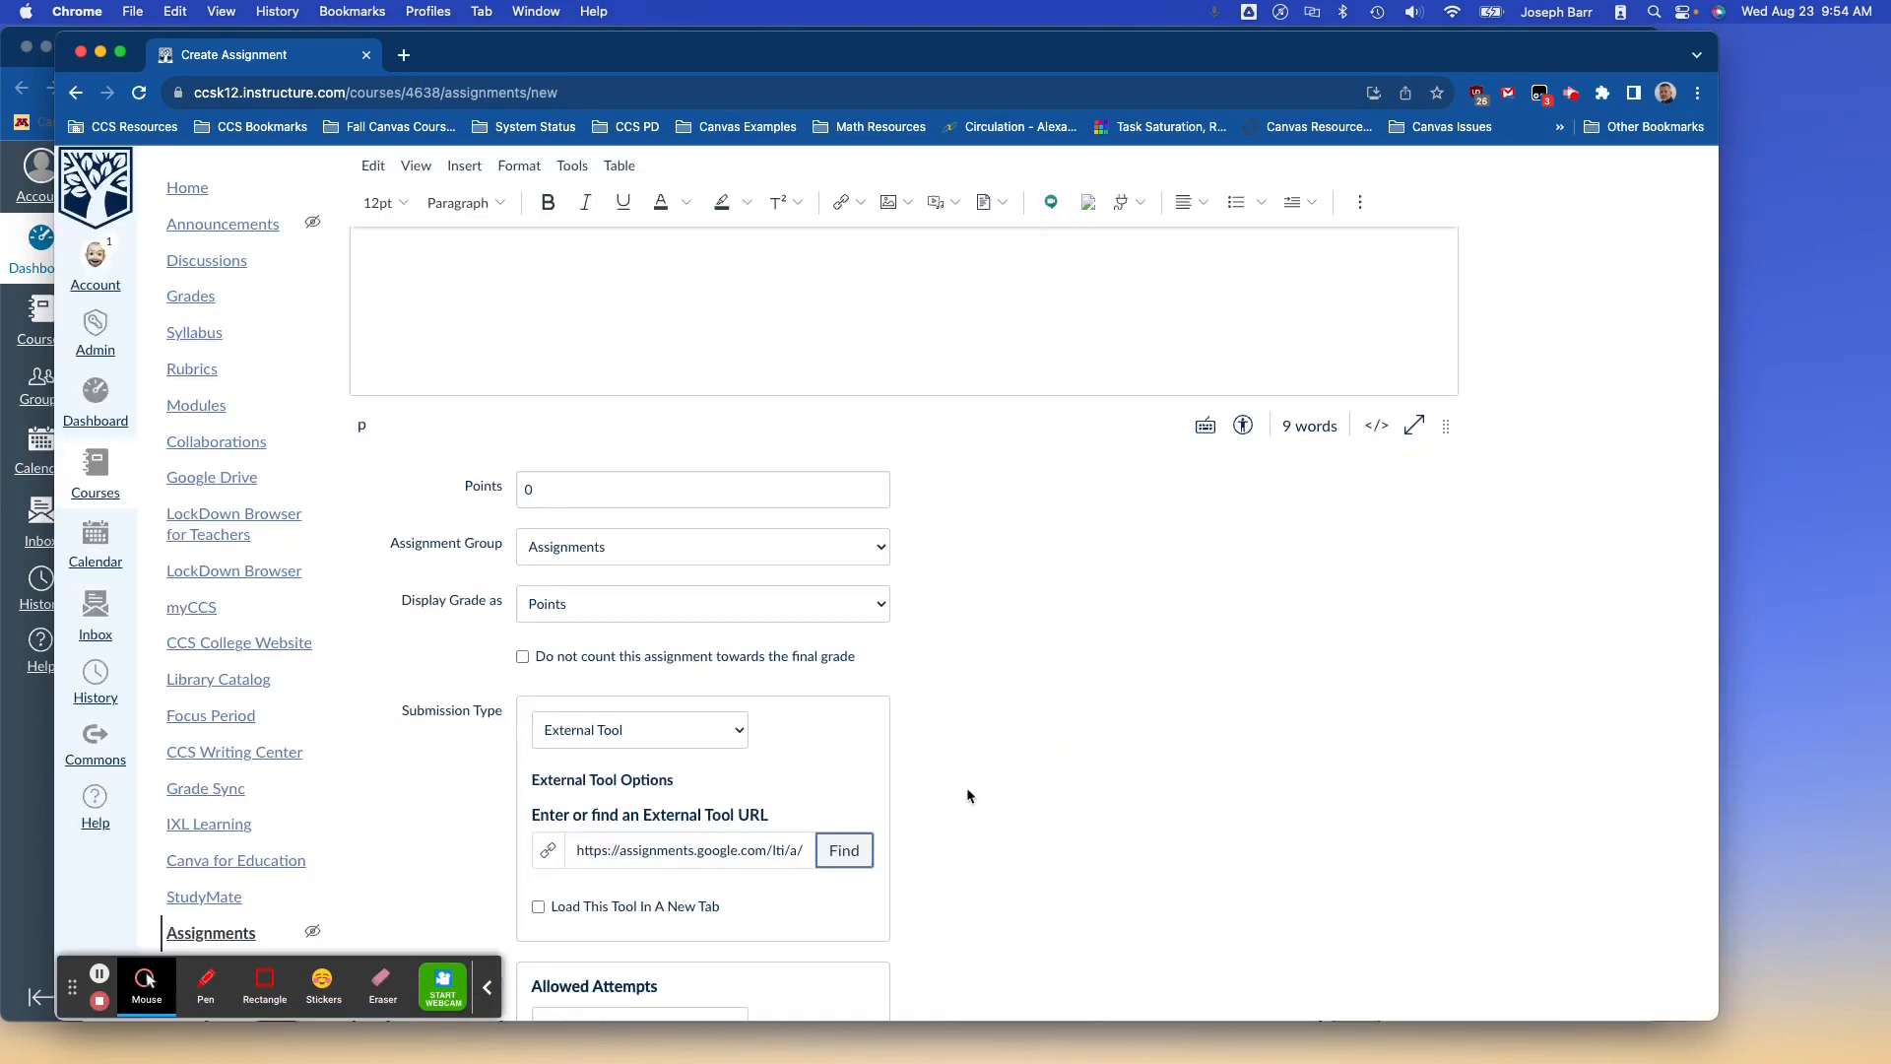
{"action": "scroll", "coordinate": [966, 794], "scroll_direction": "down", "scroll_amount": 5}
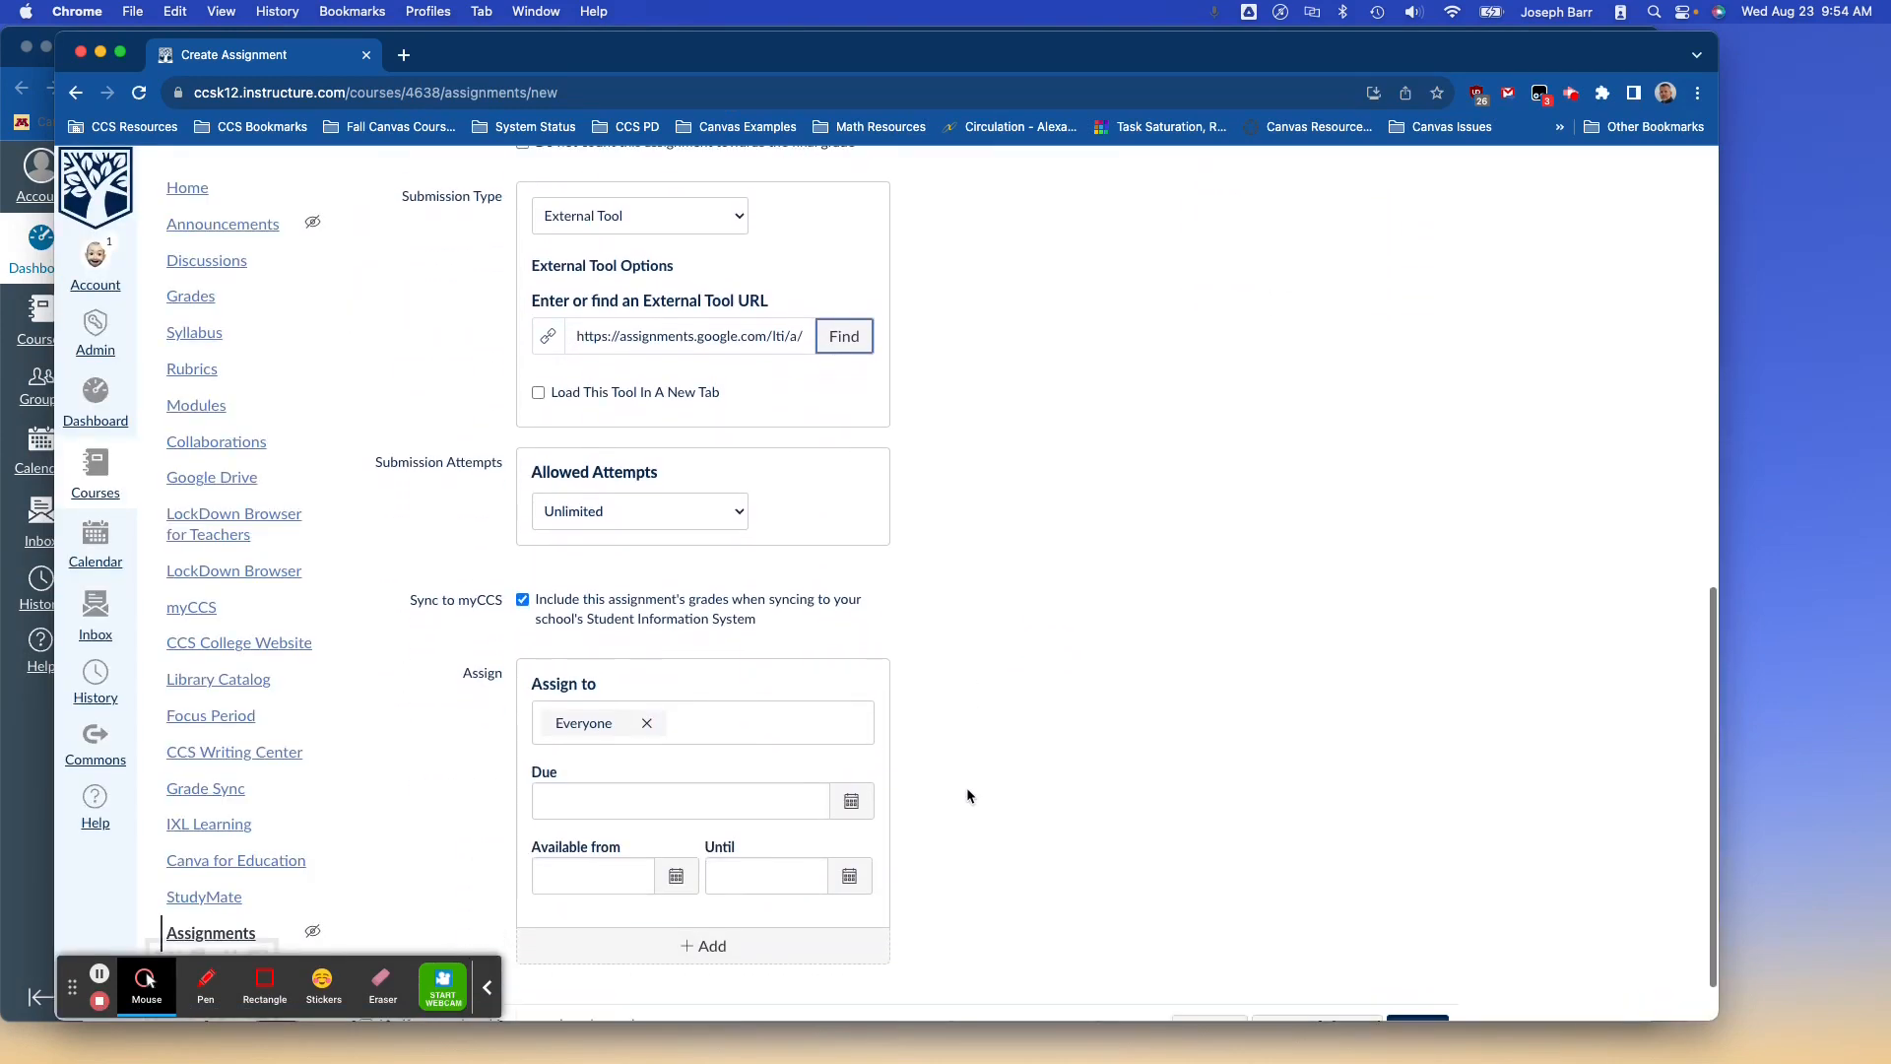
{"action": "scroll", "coordinate": [967, 794], "scroll_direction": "down", "scroll_amount": 1}
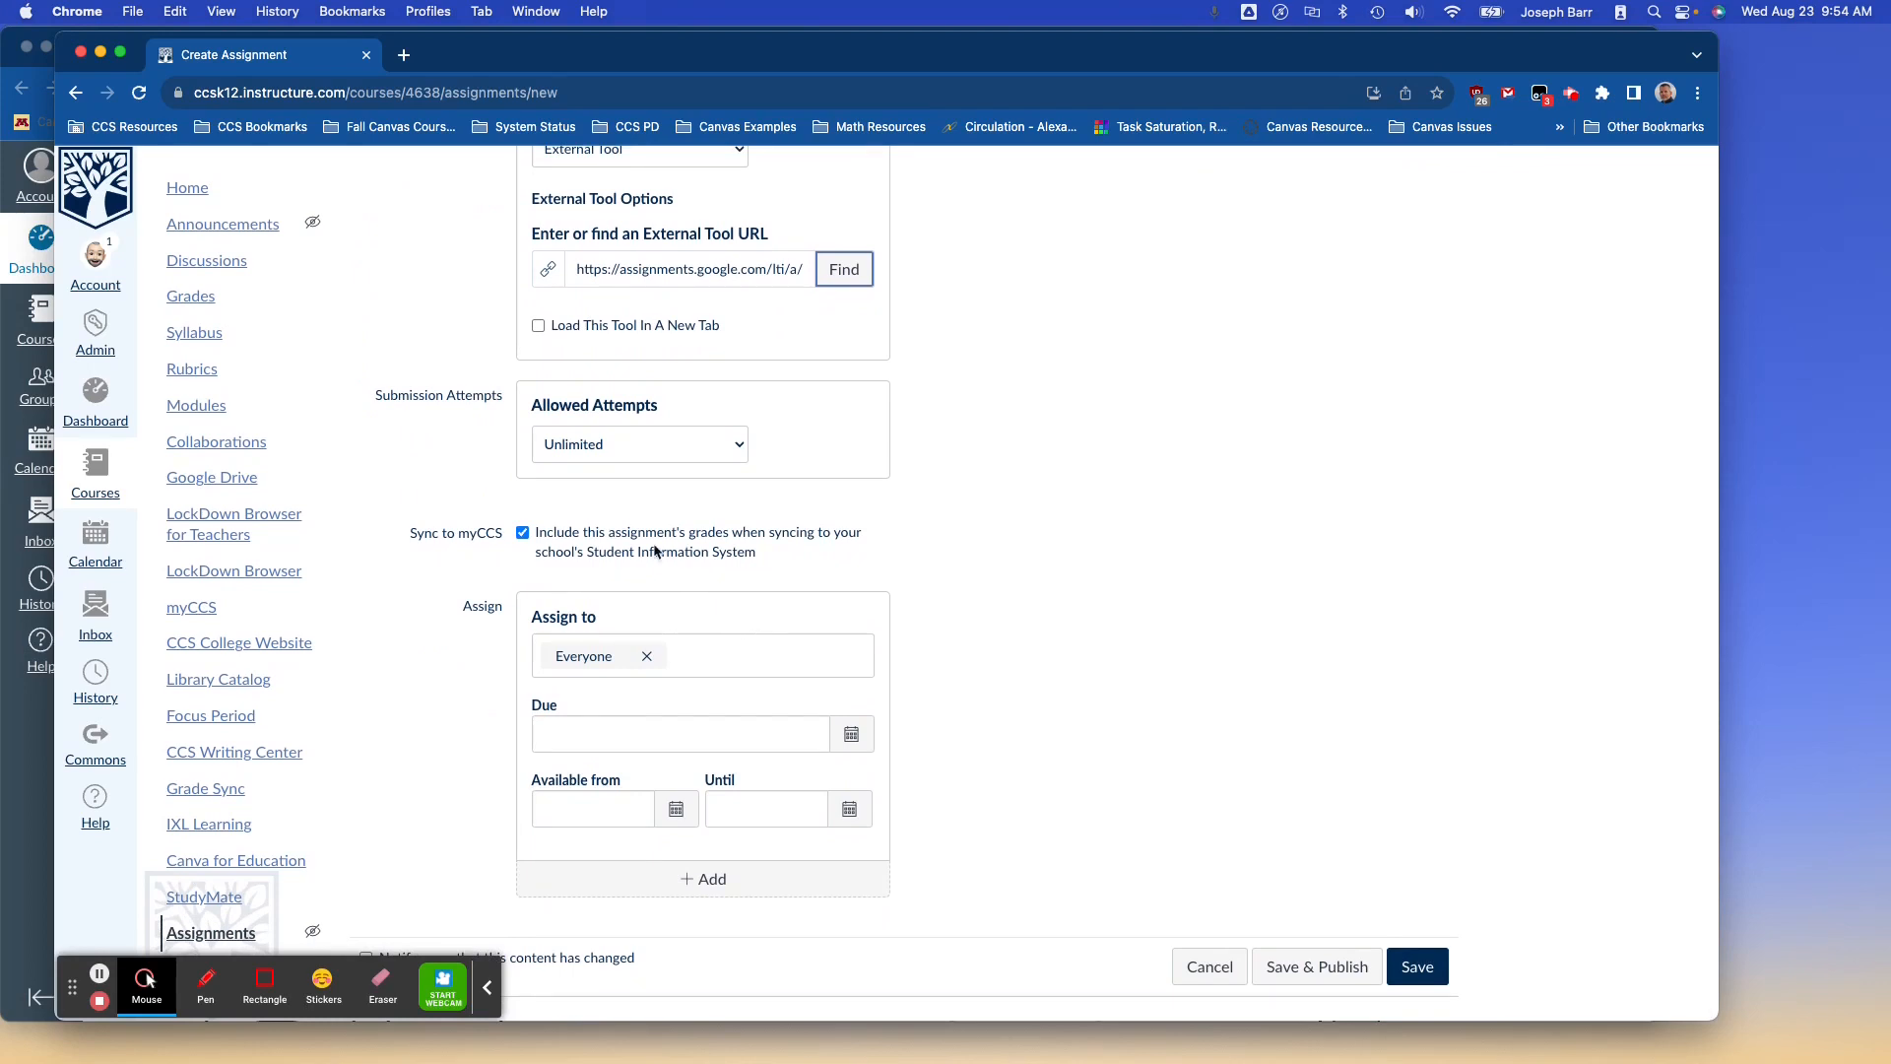
{"action": "left_click", "coordinate": [522, 533]}
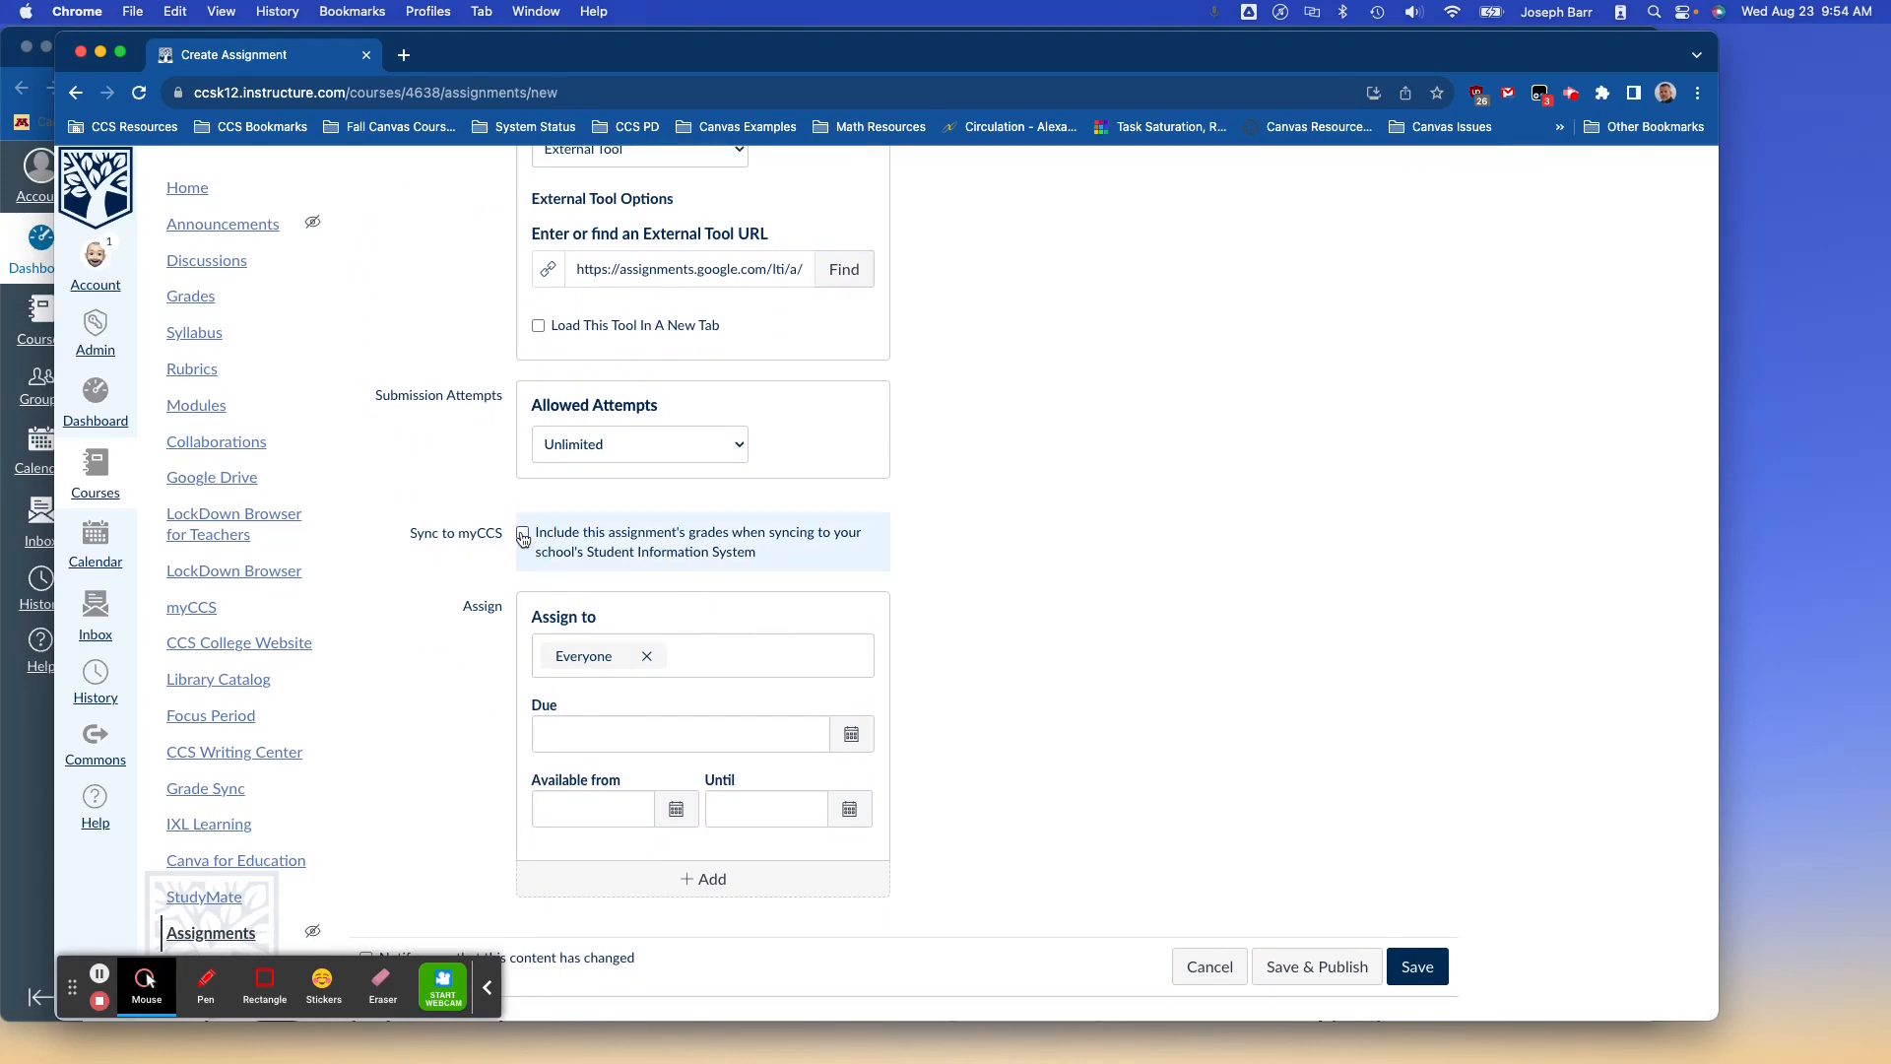
Set the due date to Aug 23, 2023 and assign it to Section 1 instead of Everyone.
{"action": "left_click", "coordinate": [849, 734]}
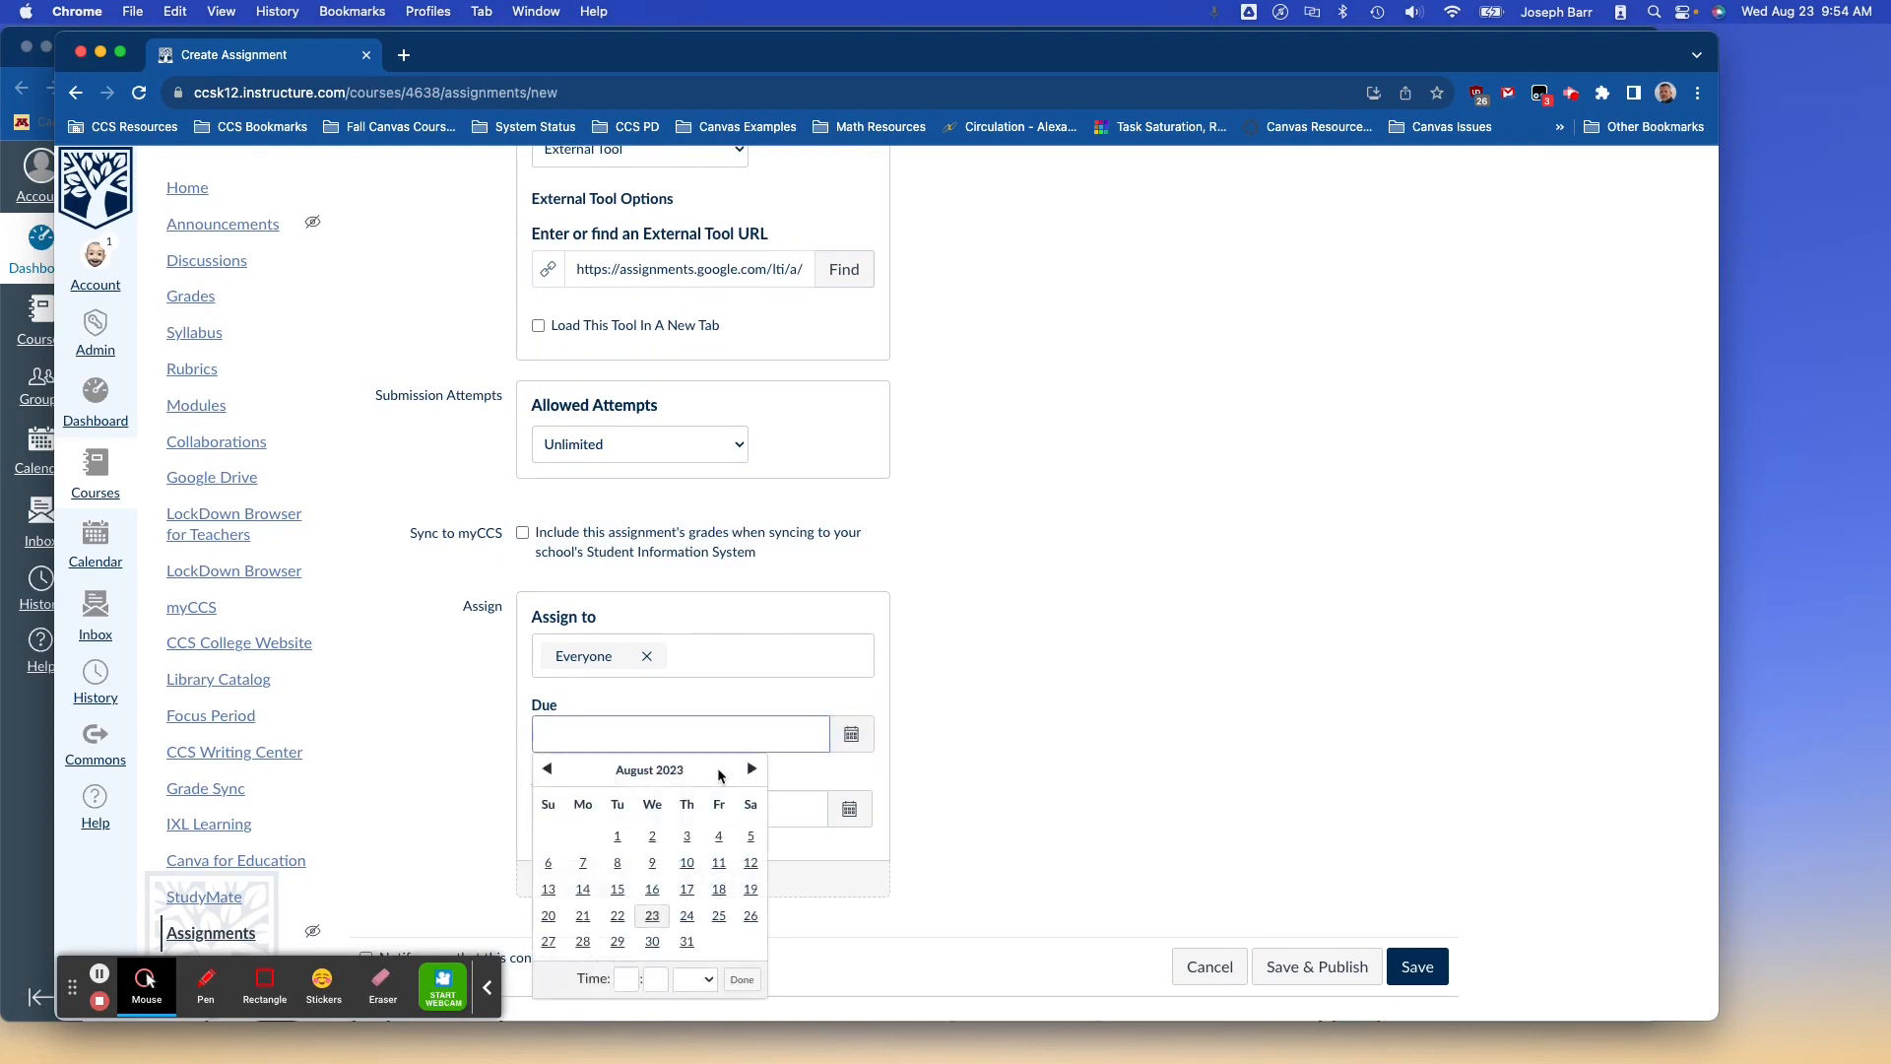
{"action": "left_click", "coordinate": [652, 916]}
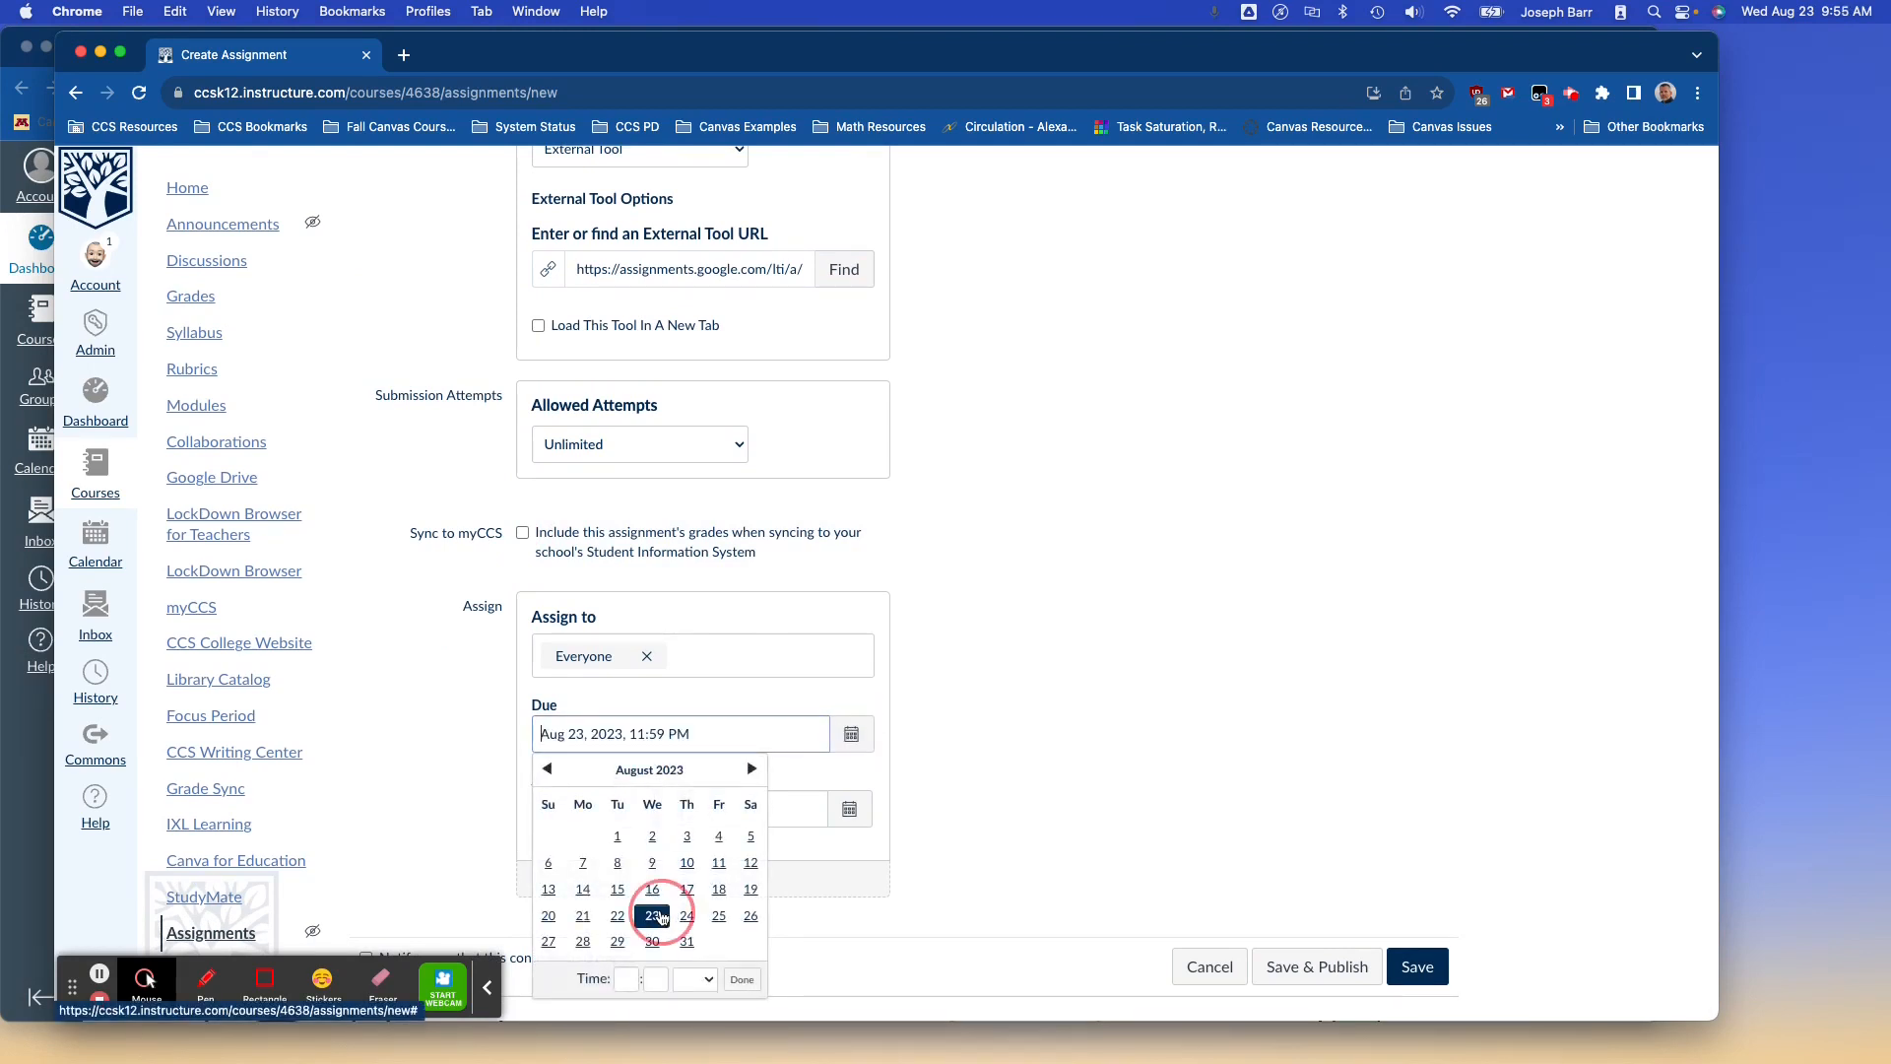
{"action": "left_click", "coordinate": [924, 782]}
{"action": "left_click", "coordinate": [646, 656]}
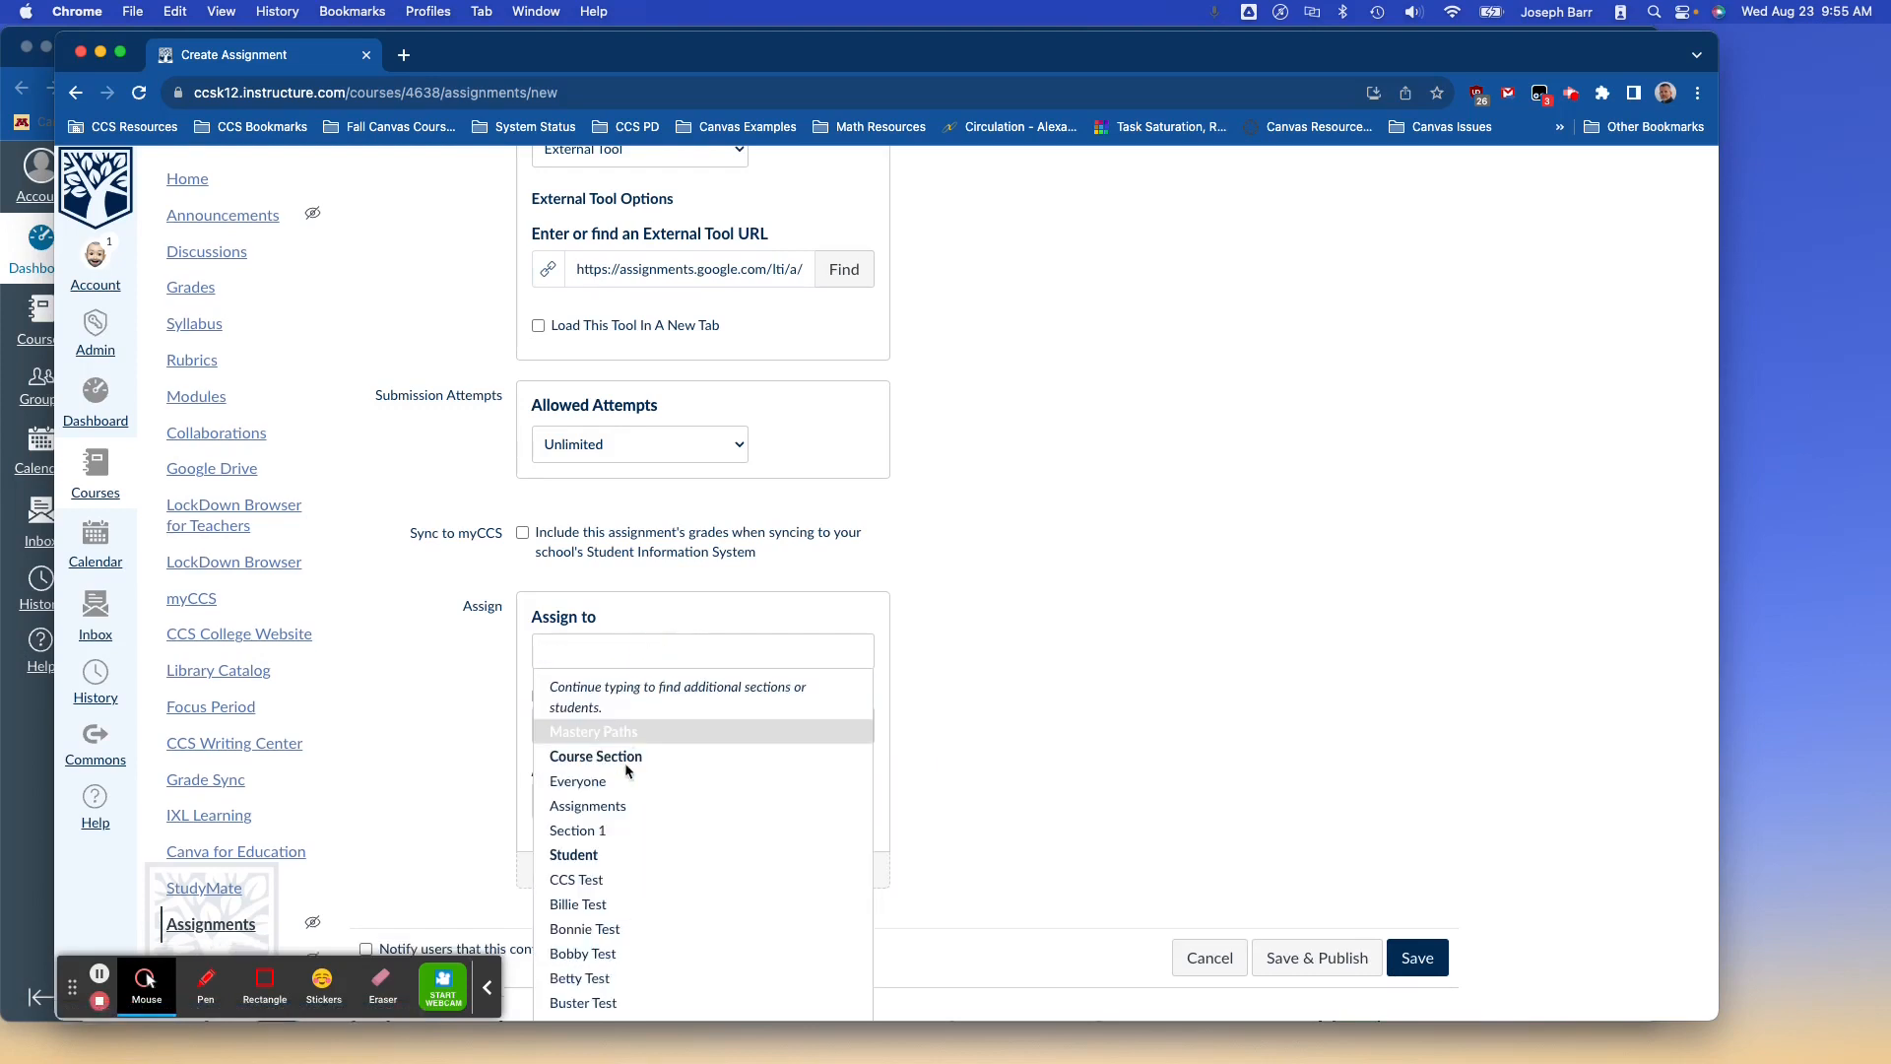
{"action": "left_click", "coordinate": [600, 834]}
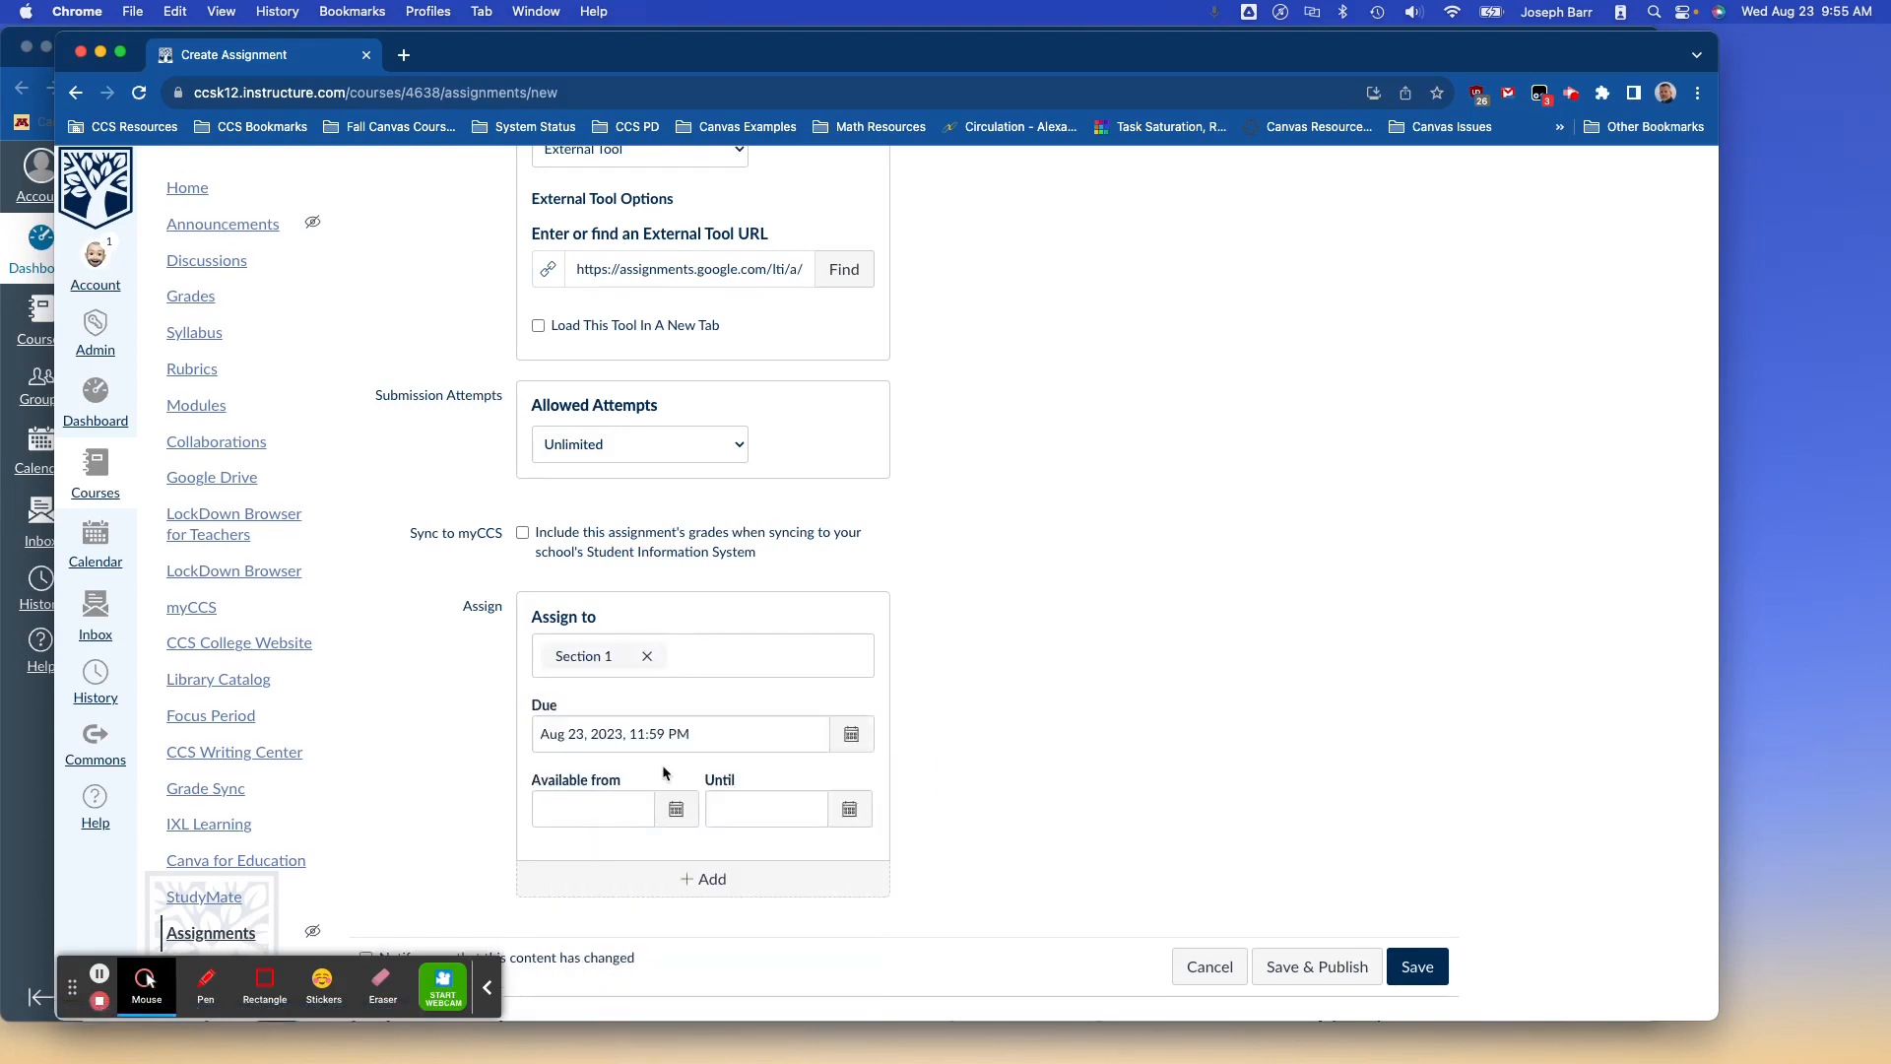
Add Section 2 with an Aug 24 due date, then save and publish.
{"action": "left_click", "coordinate": [973, 837]}
{"action": "left_click", "coordinate": [811, 875]}
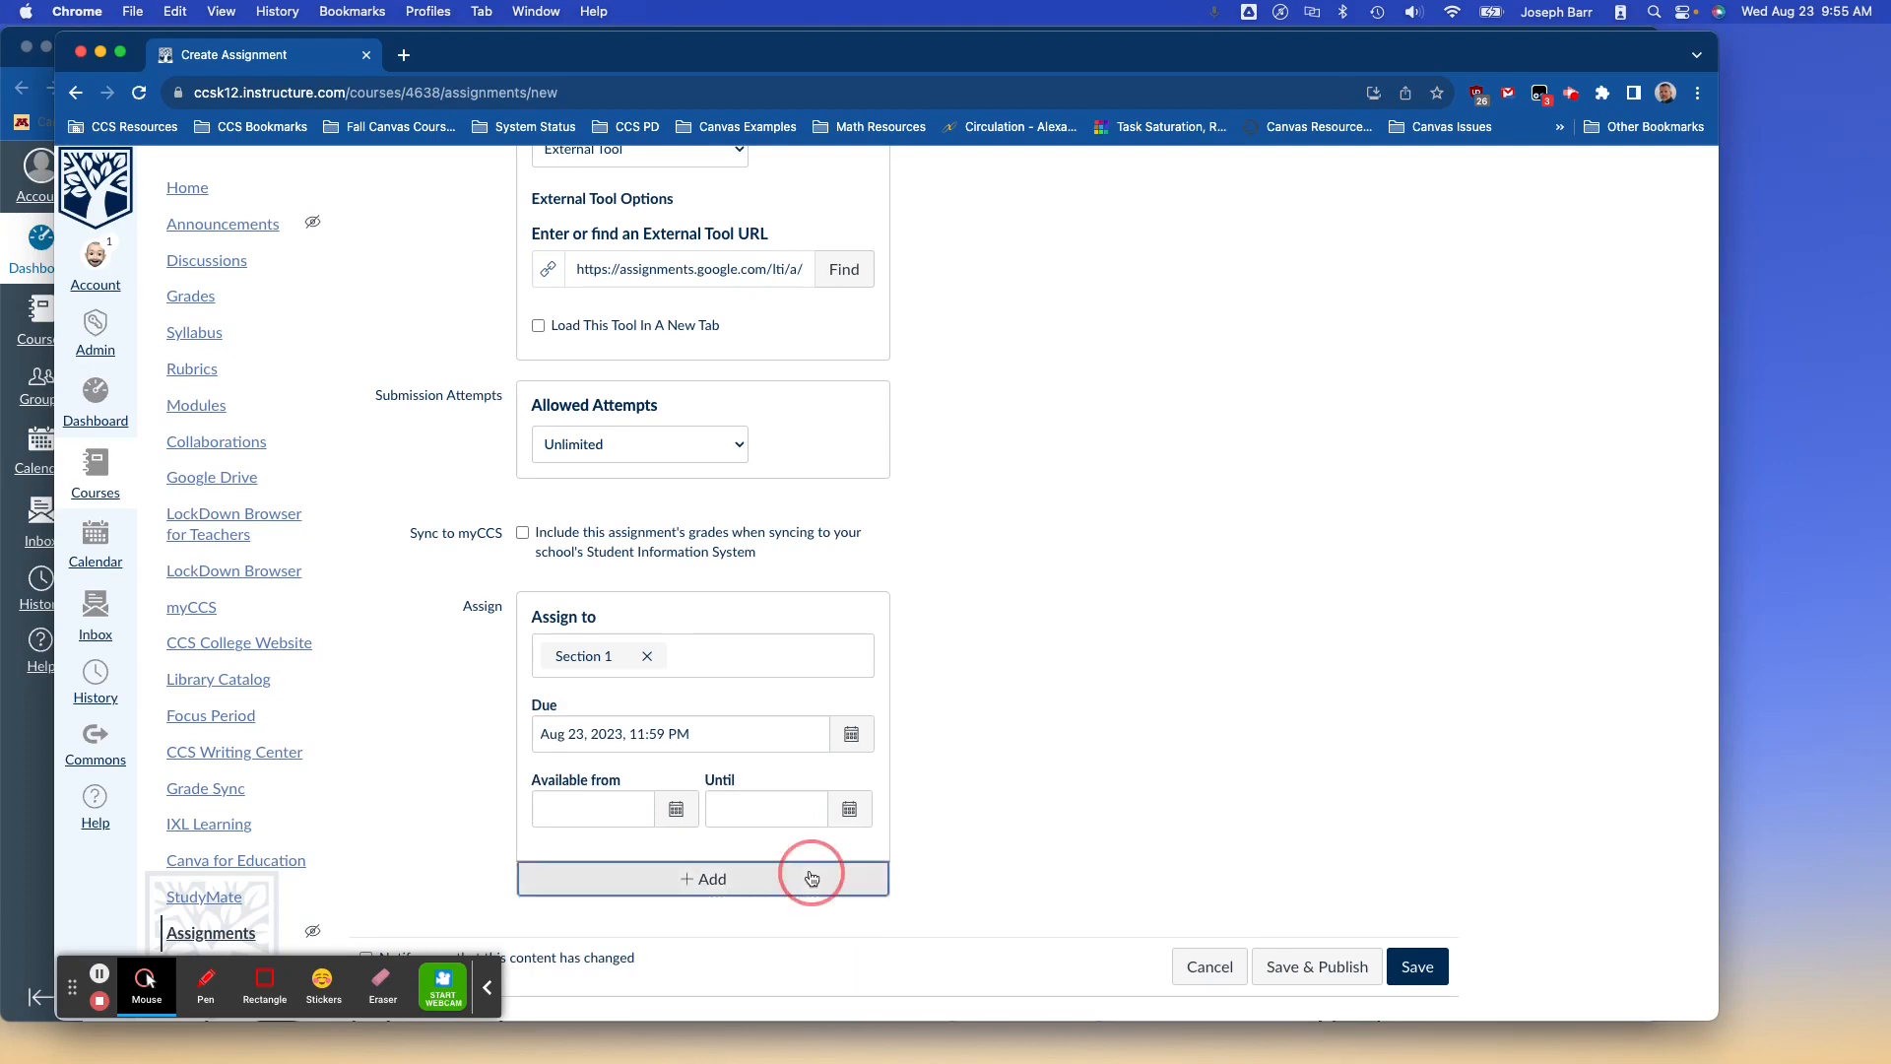
{"action": "scroll", "coordinate": [677, 832], "scroll_direction": "down", "scroll_amount": 2}
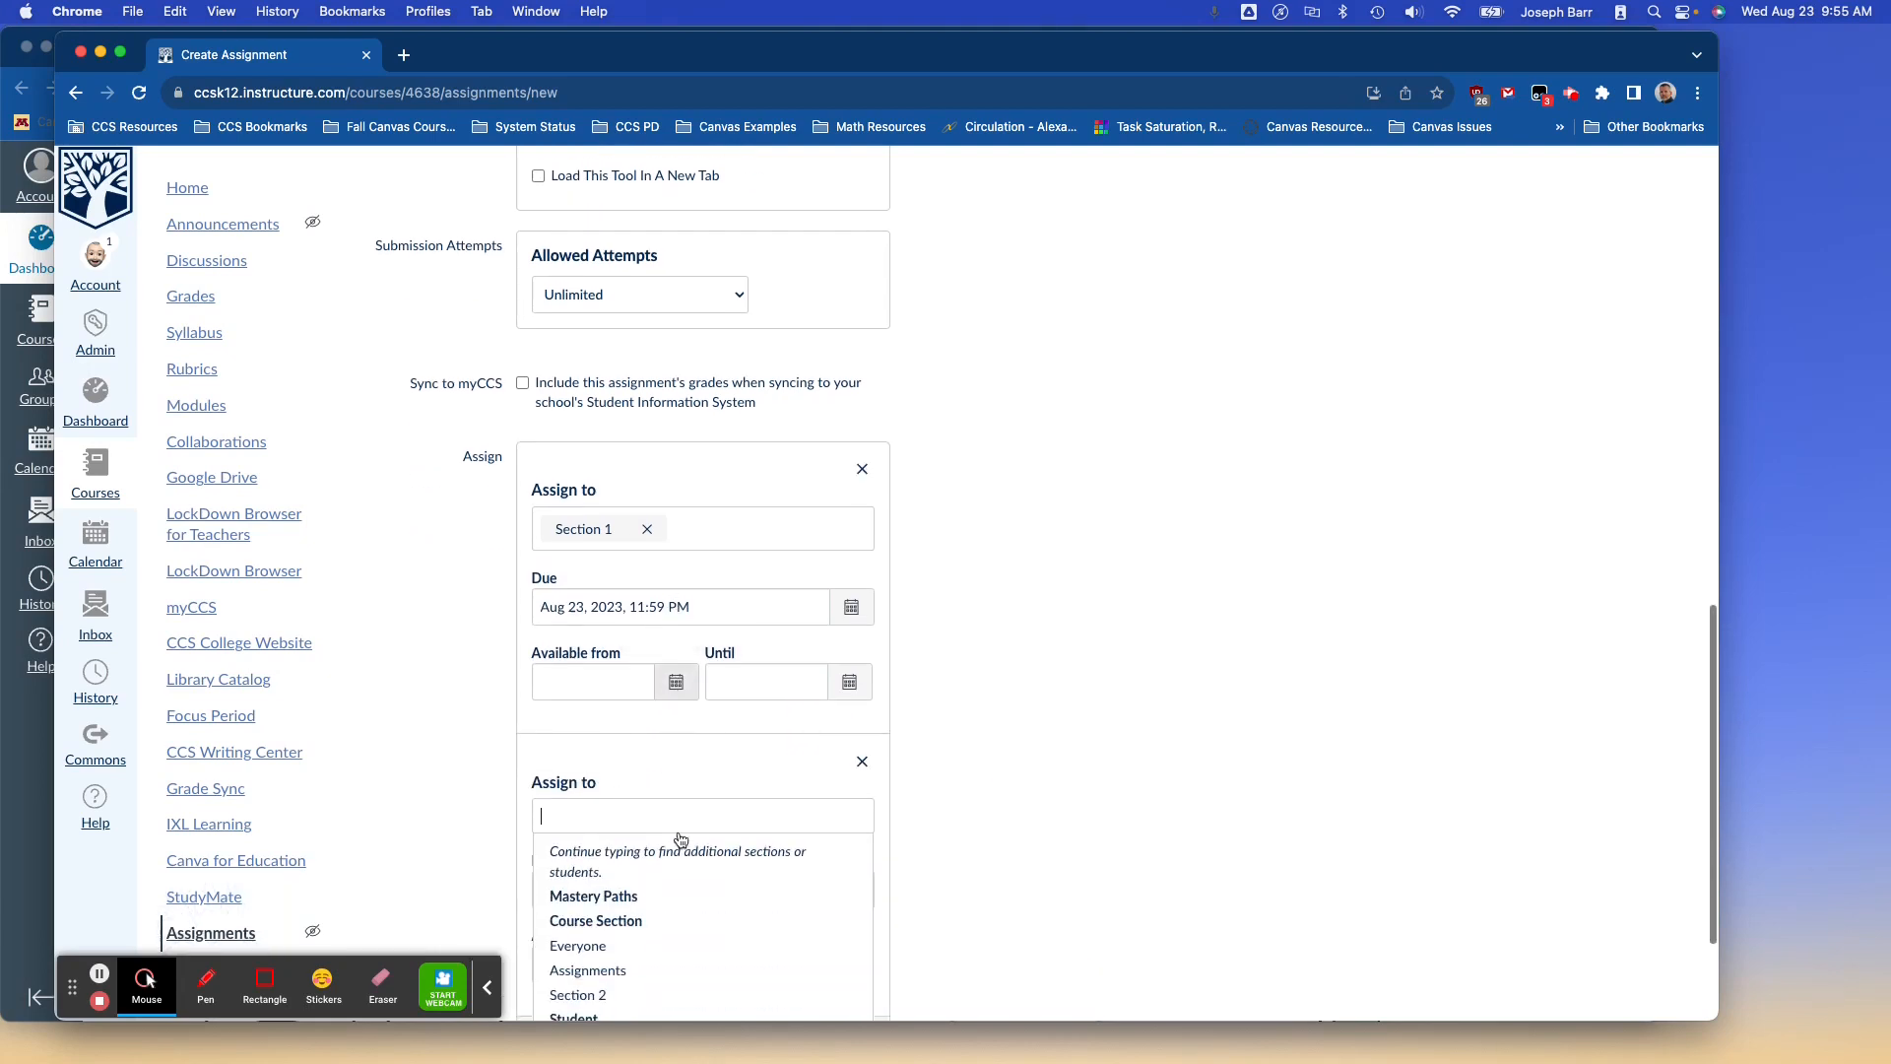
{"action": "scroll", "coordinate": [603, 926], "scroll_direction": "down", "scroll_amount": 1}
{"action": "left_click", "coordinate": [588, 917]}
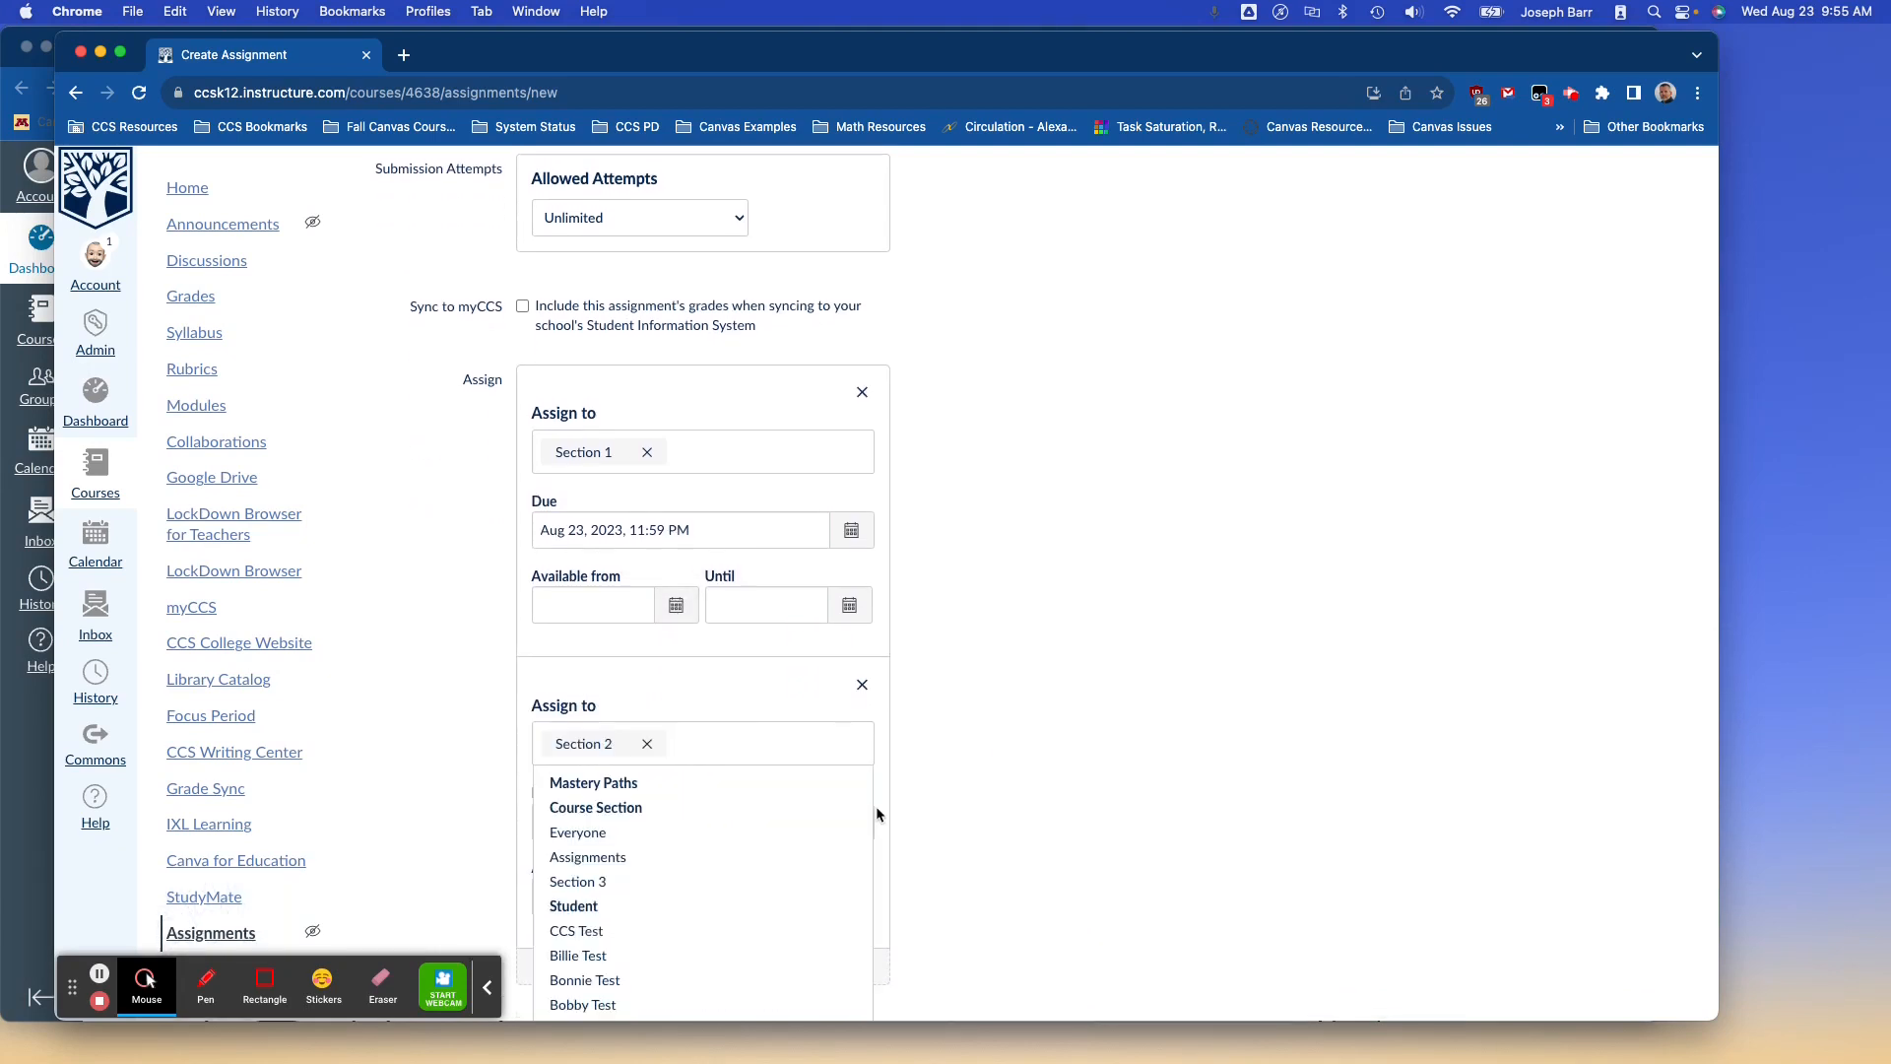
{"action": "left_click", "coordinate": [876, 809]}
{"action": "left_click", "coordinate": [852, 822]}
{"action": "left_click", "coordinate": [675, 724]}
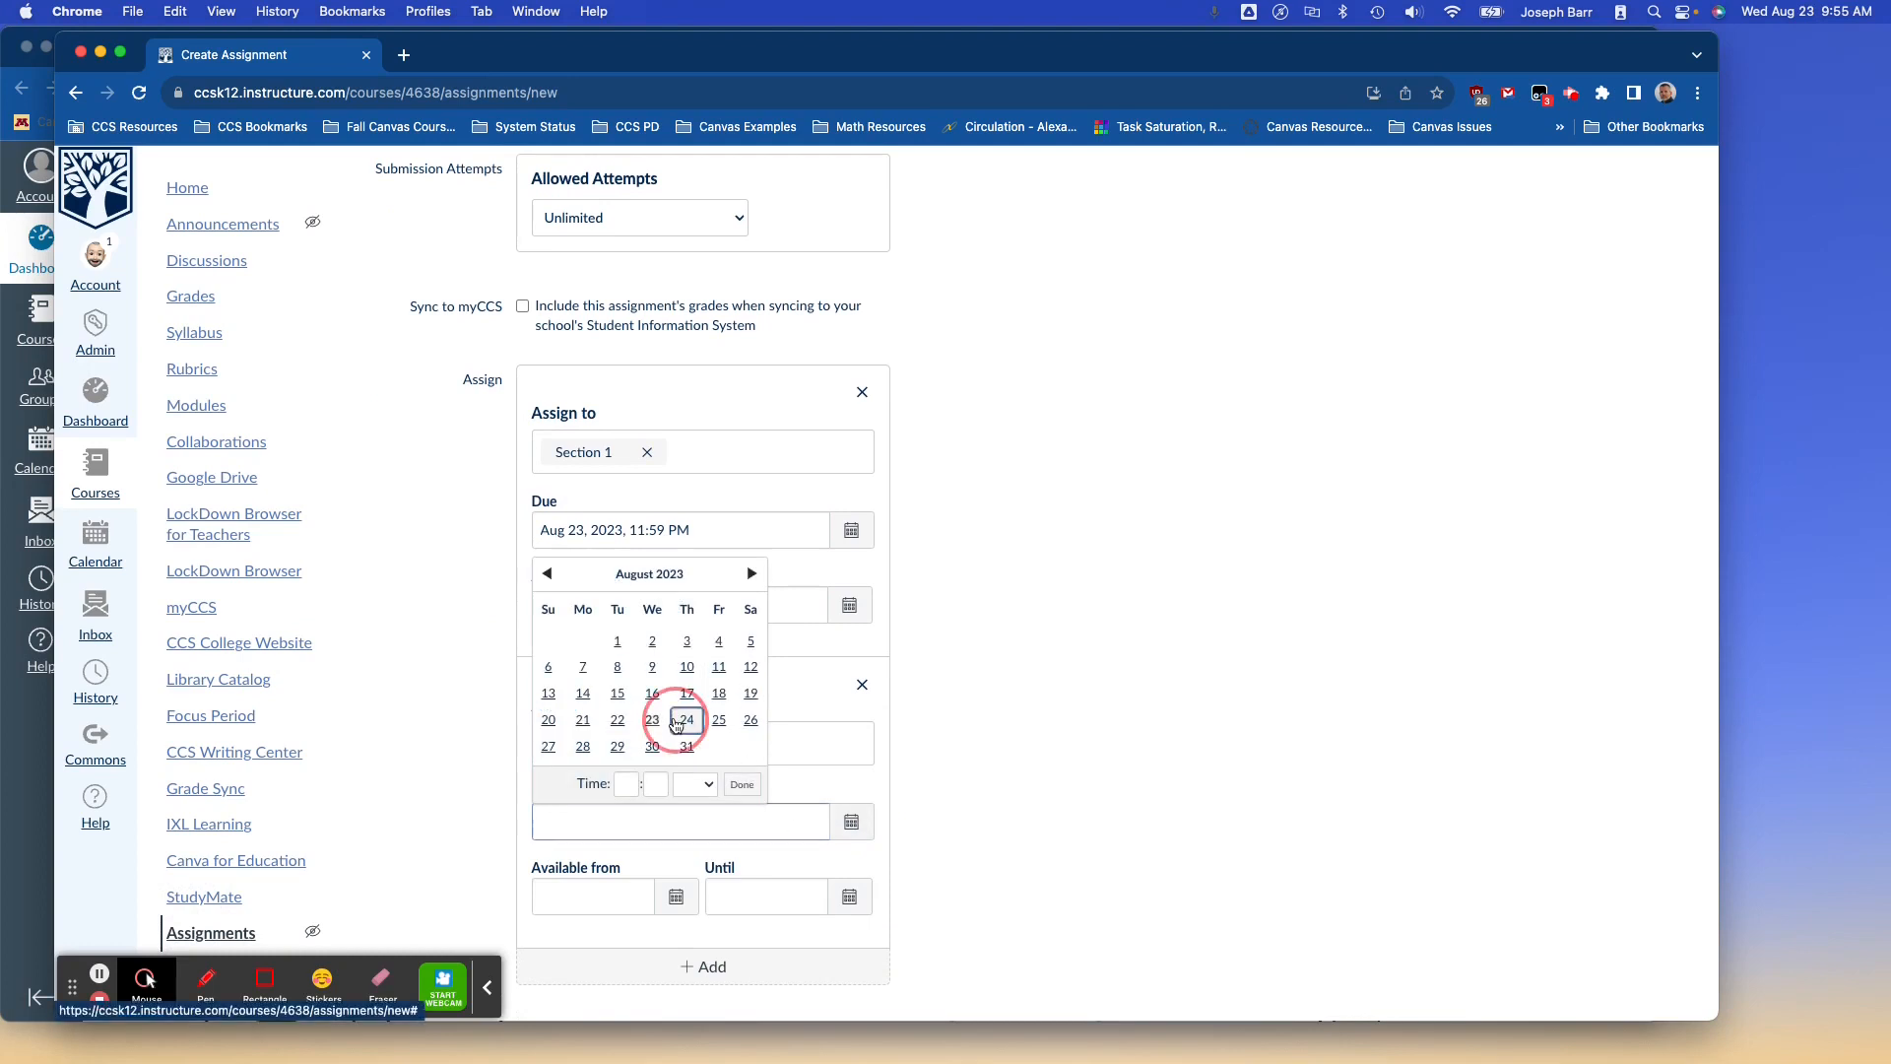
{"action": "scroll", "coordinate": [946, 866], "scroll_direction": "down", "scroll_amount": 1}
{"action": "left_click", "coordinate": [948, 794]}
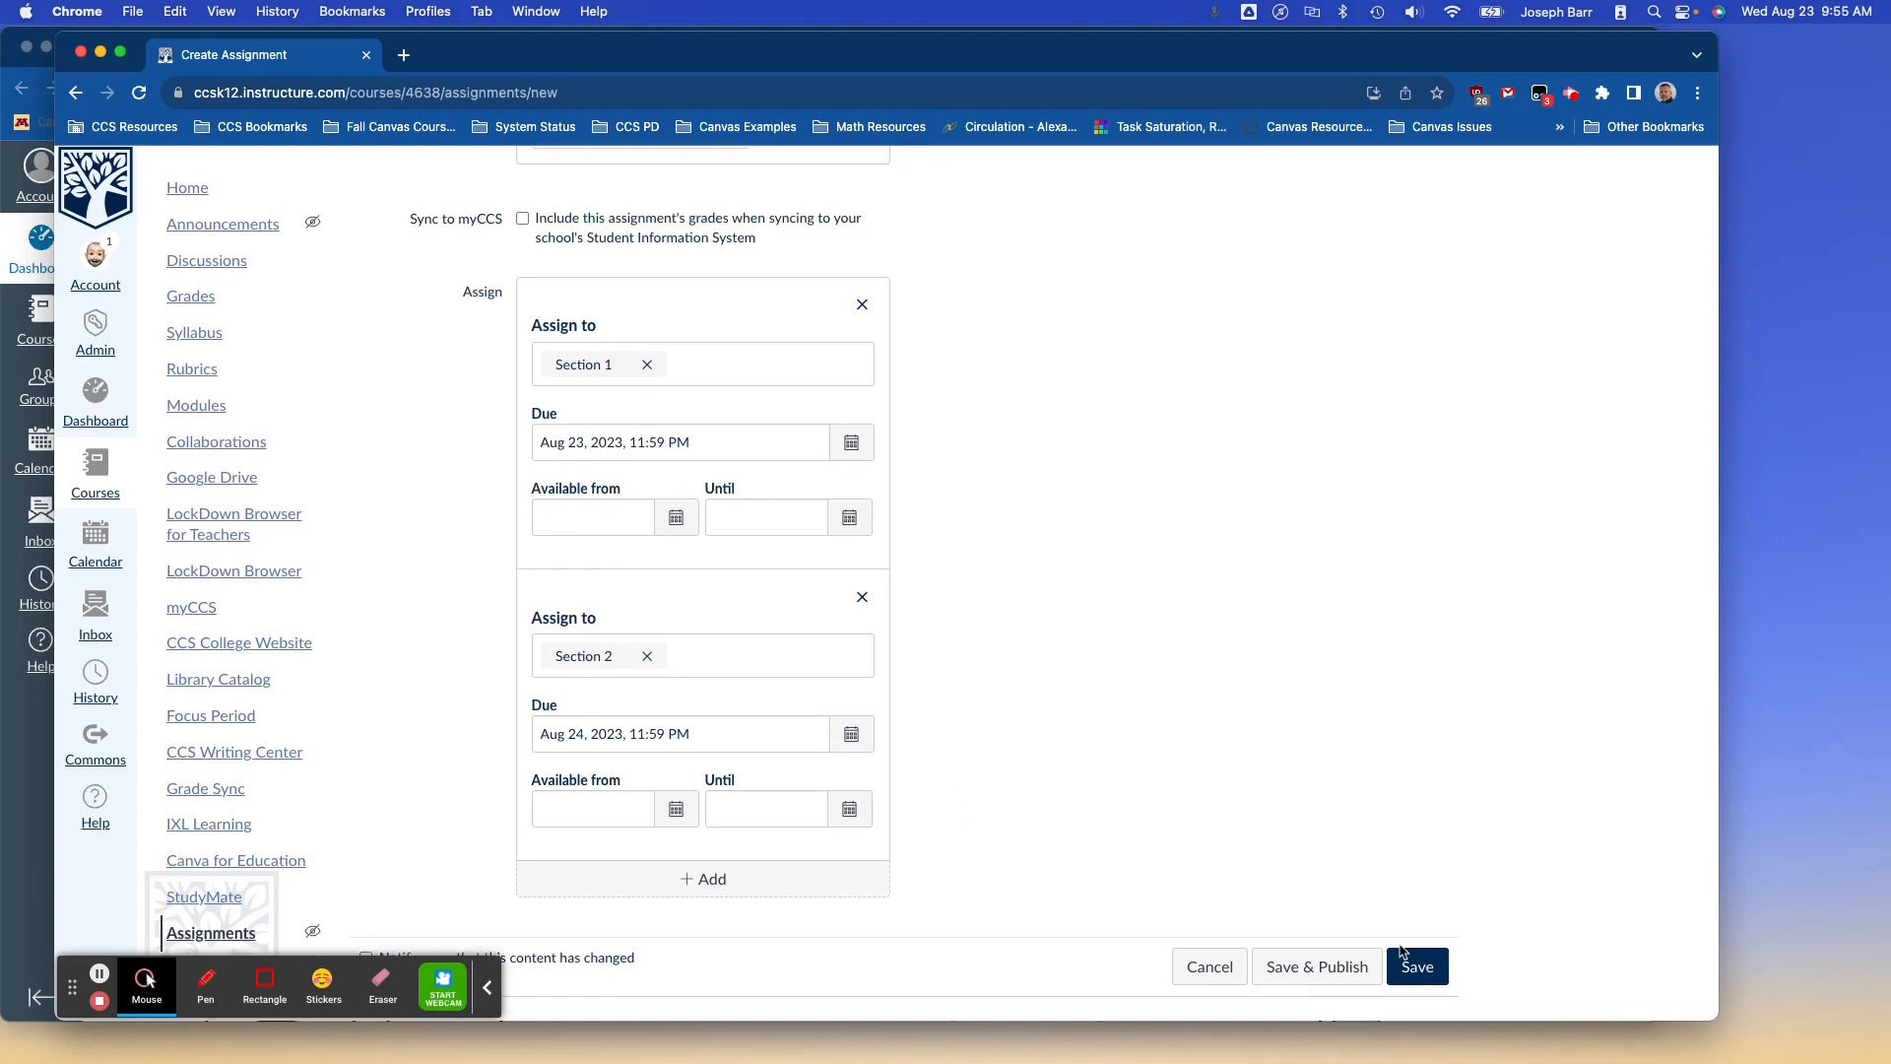
{"action": "left_click", "coordinate": [1340, 970]}
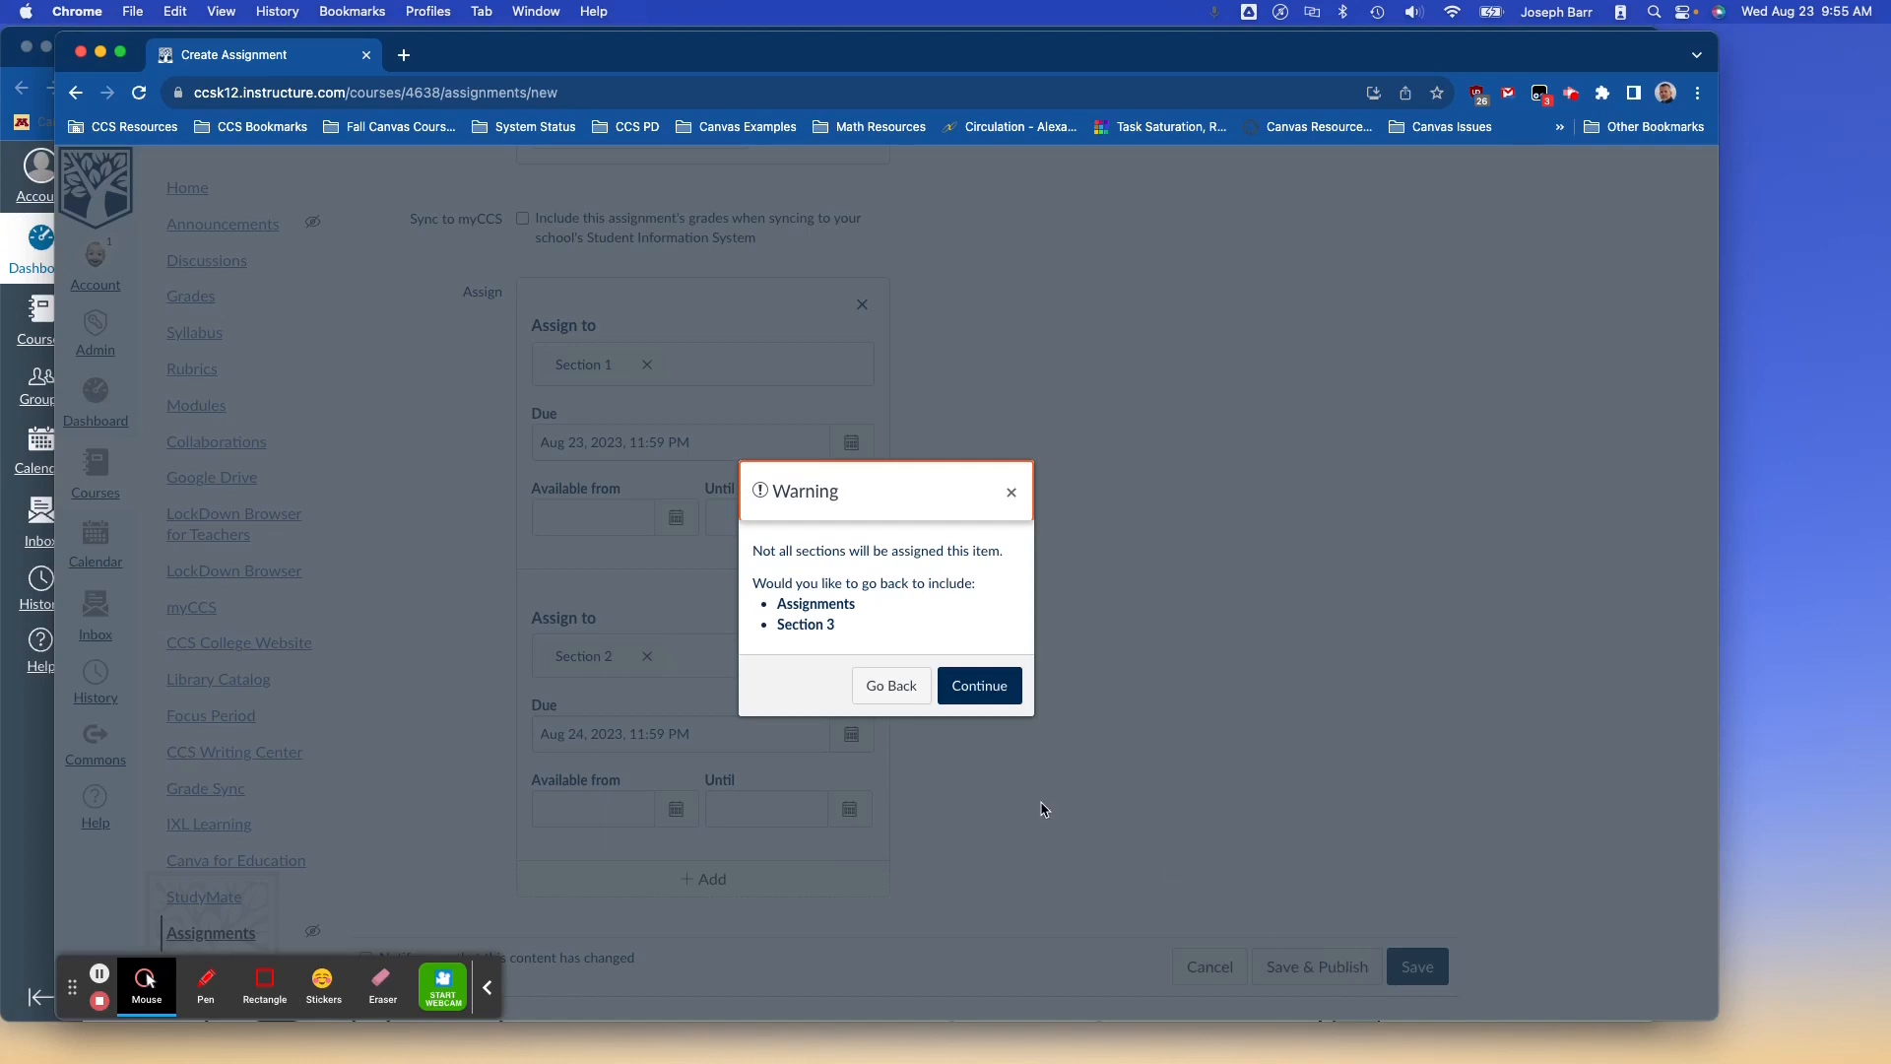
Add Section 3 due Aug 25 and publish despite the unassigned-section warning.
{"action": "left_click", "coordinate": [892, 686]}
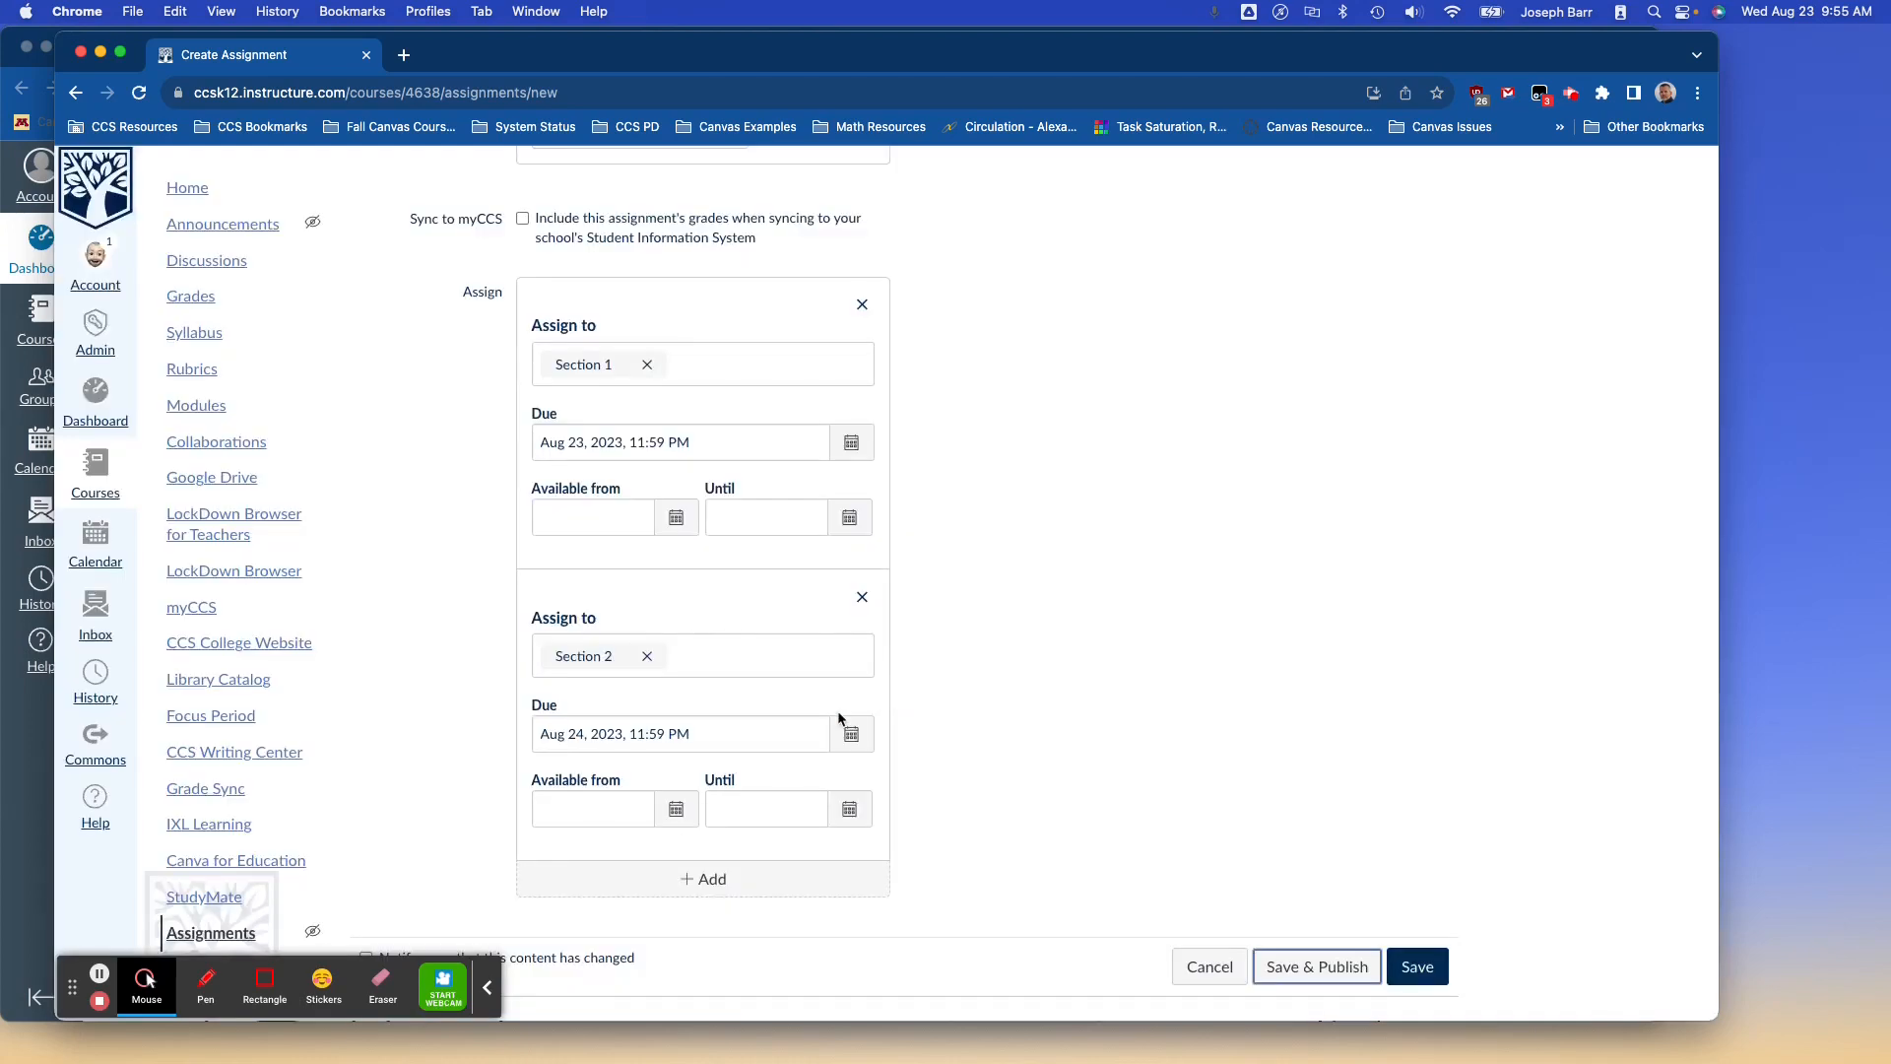
{"action": "left_click", "coordinate": [676, 877]}
{"action": "scroll", "coordinate": [645, 936], "scroll_direction": "down", "scroll_amount": 1}
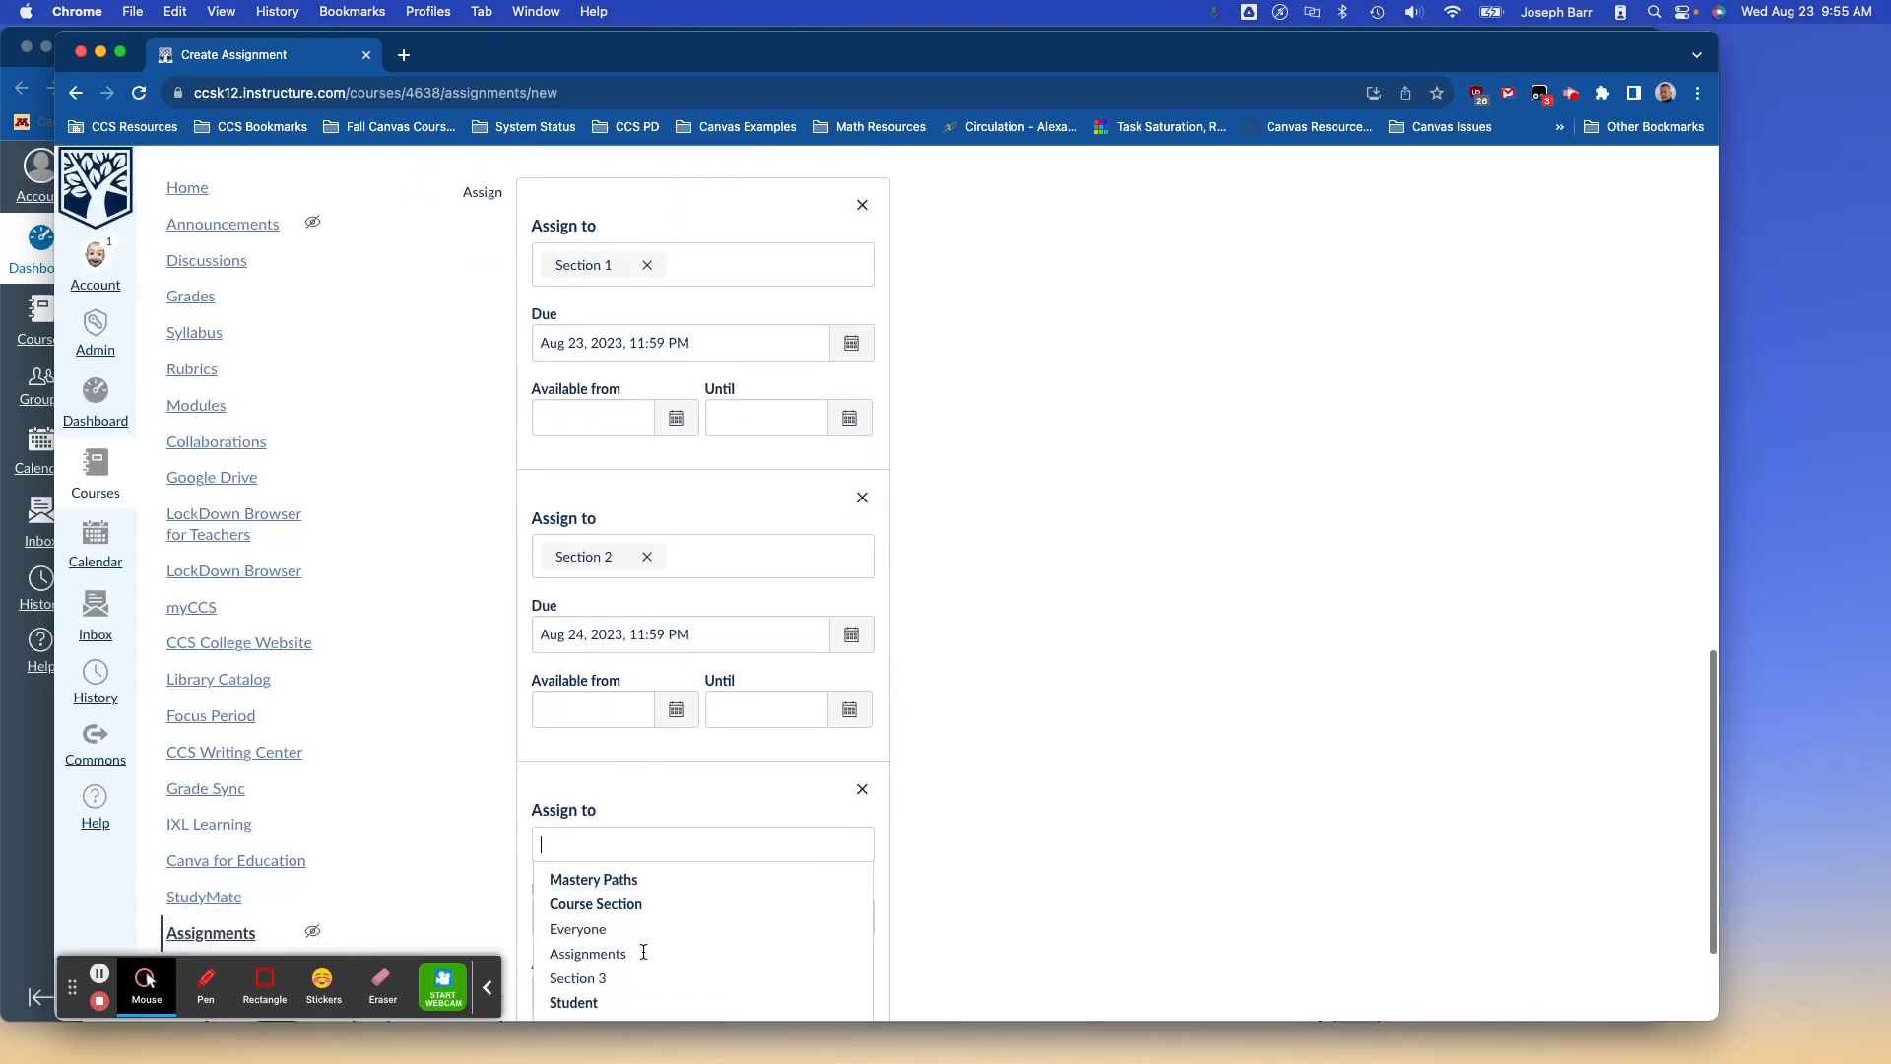
{"action": "left_click", "coordinate": [619, 977]}
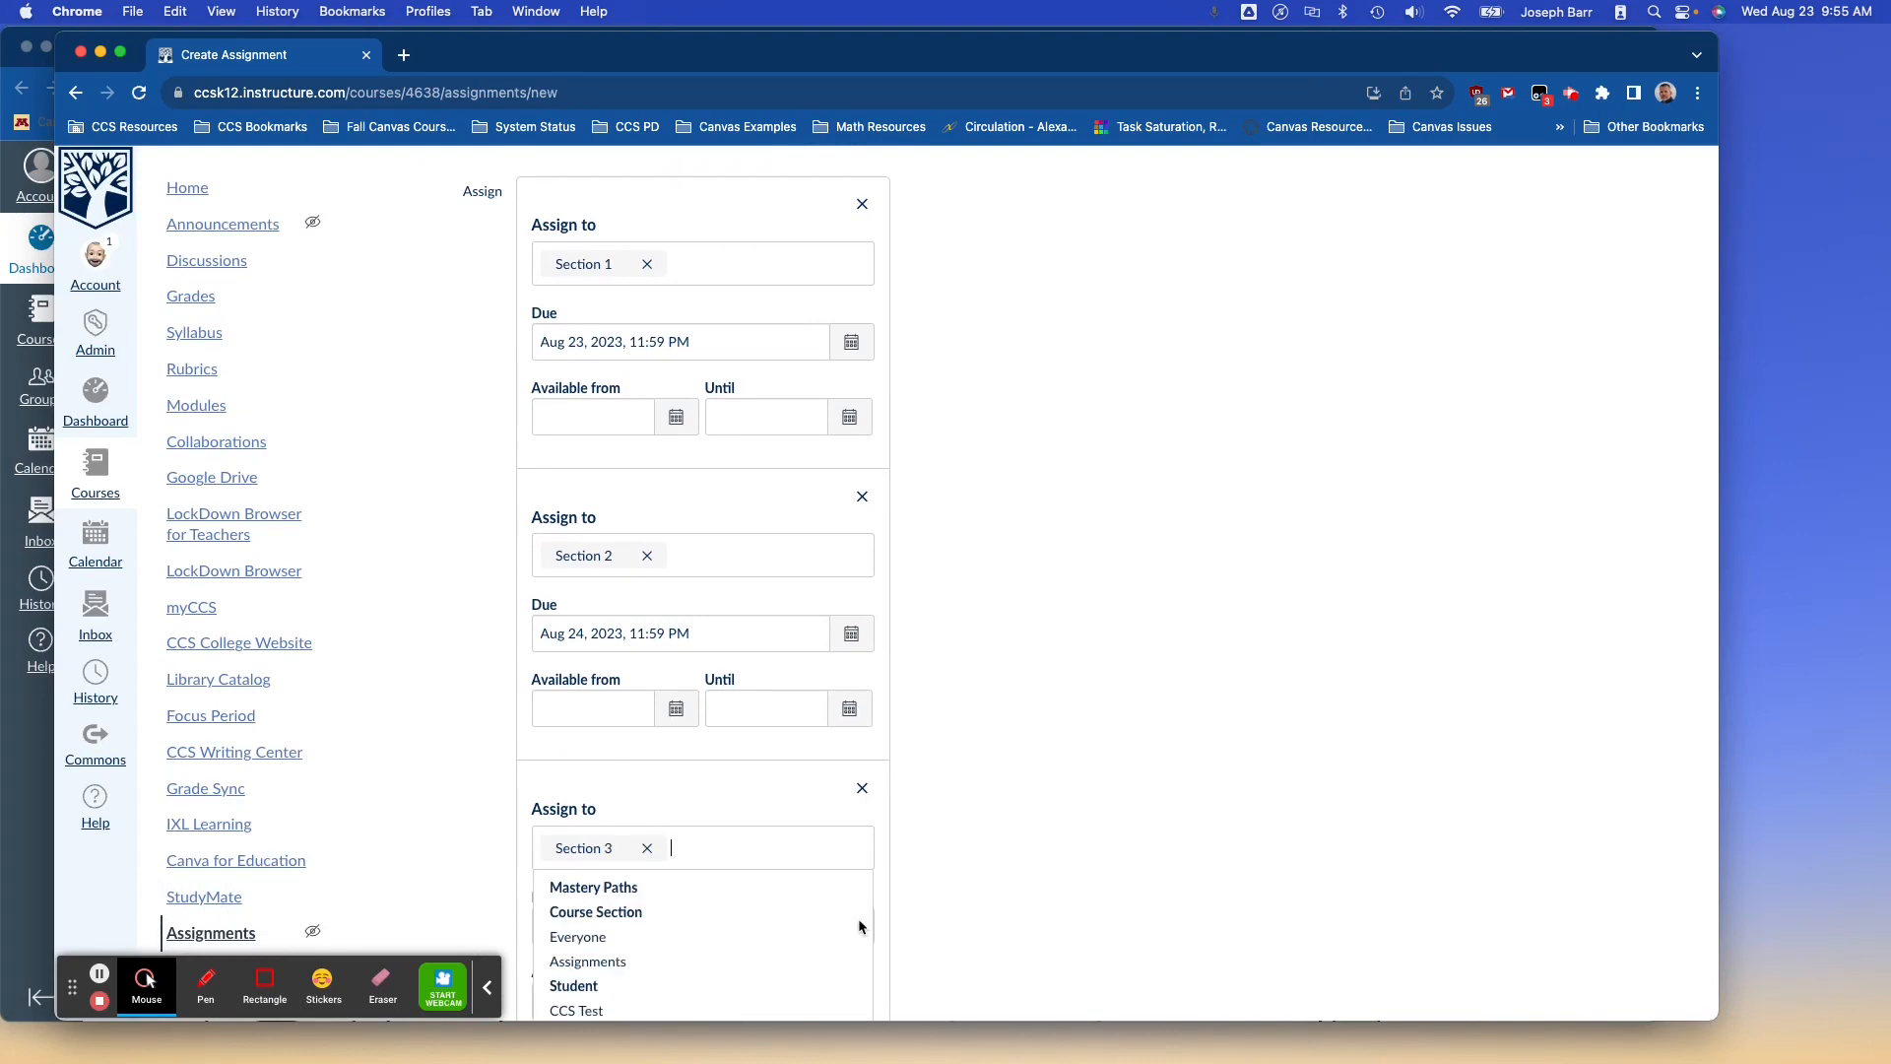
{"action": "scroll", "coordinate": [979, 891], "scroll_direction": "down", "scroll_amount": 2}
{"action": "left_click", "coordinate": [973, 836]}
{"action": "left_click", "coordinate": [851, 734]}
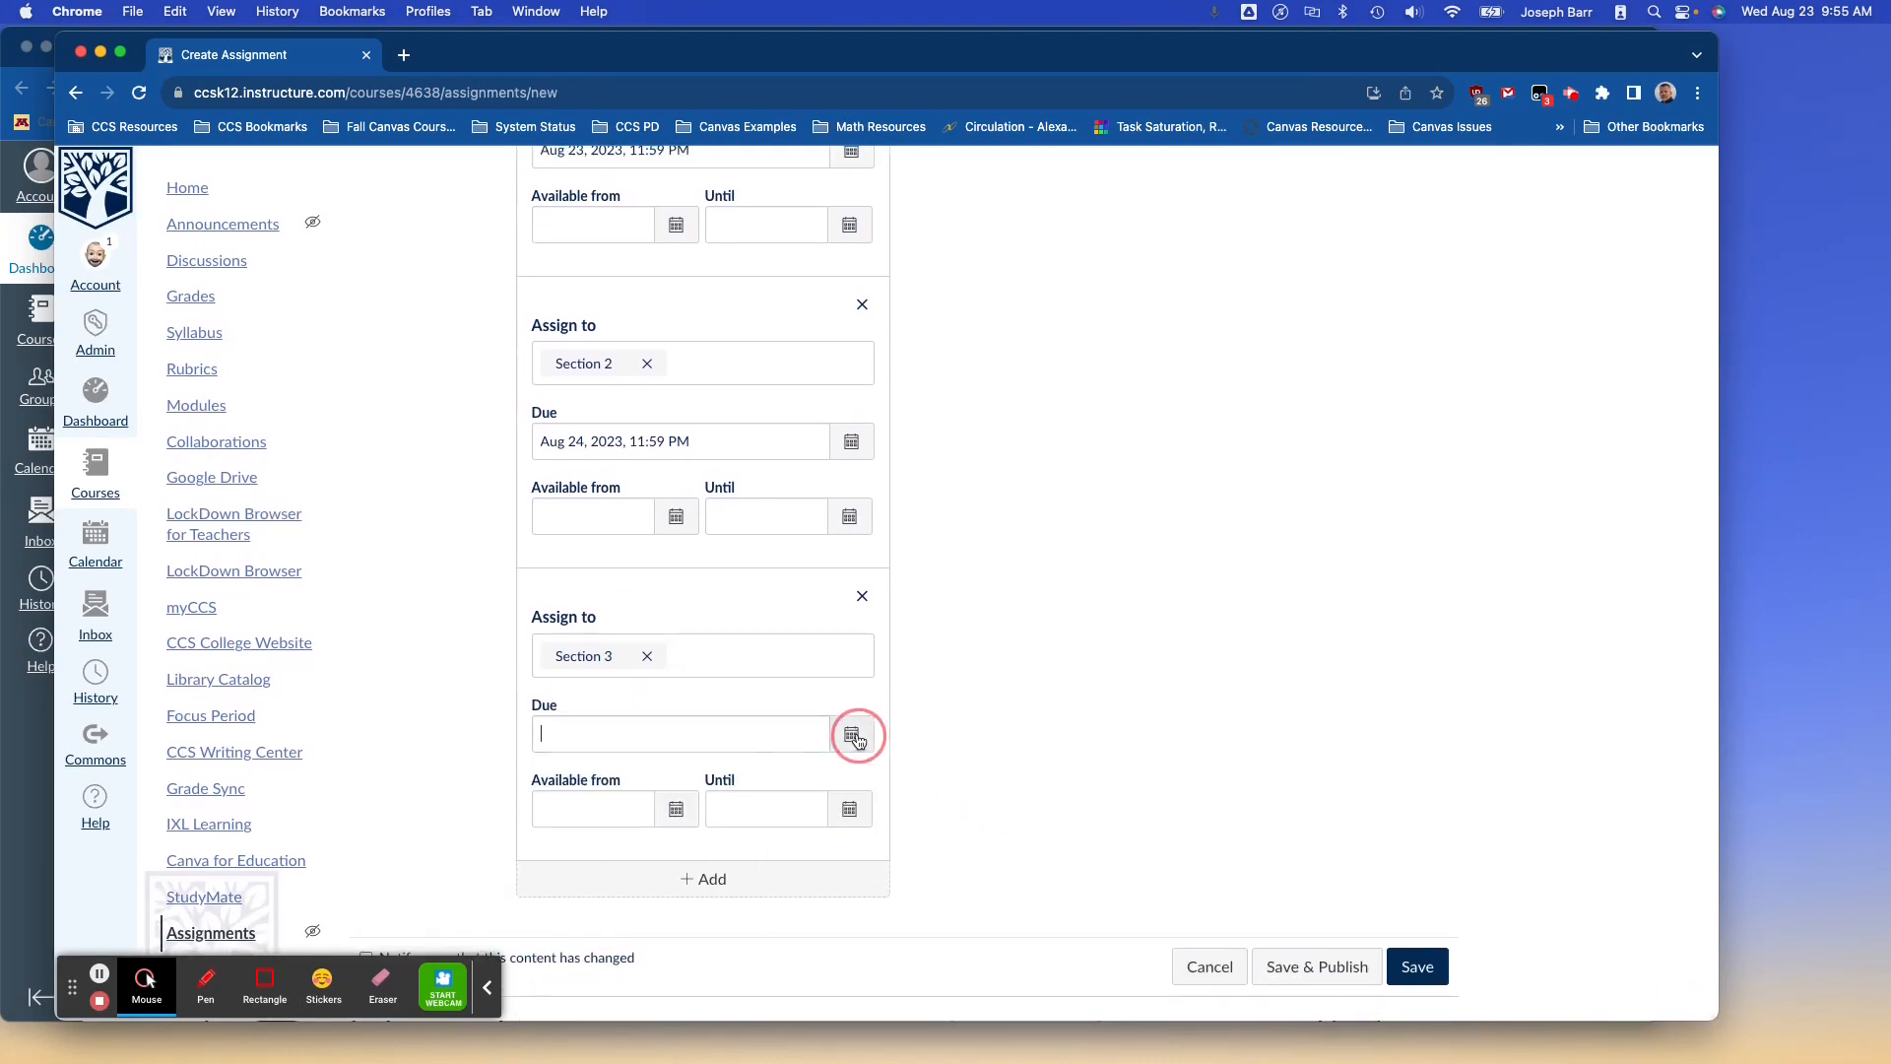
{"action": "left_click", "coordinate": [719, 914]}
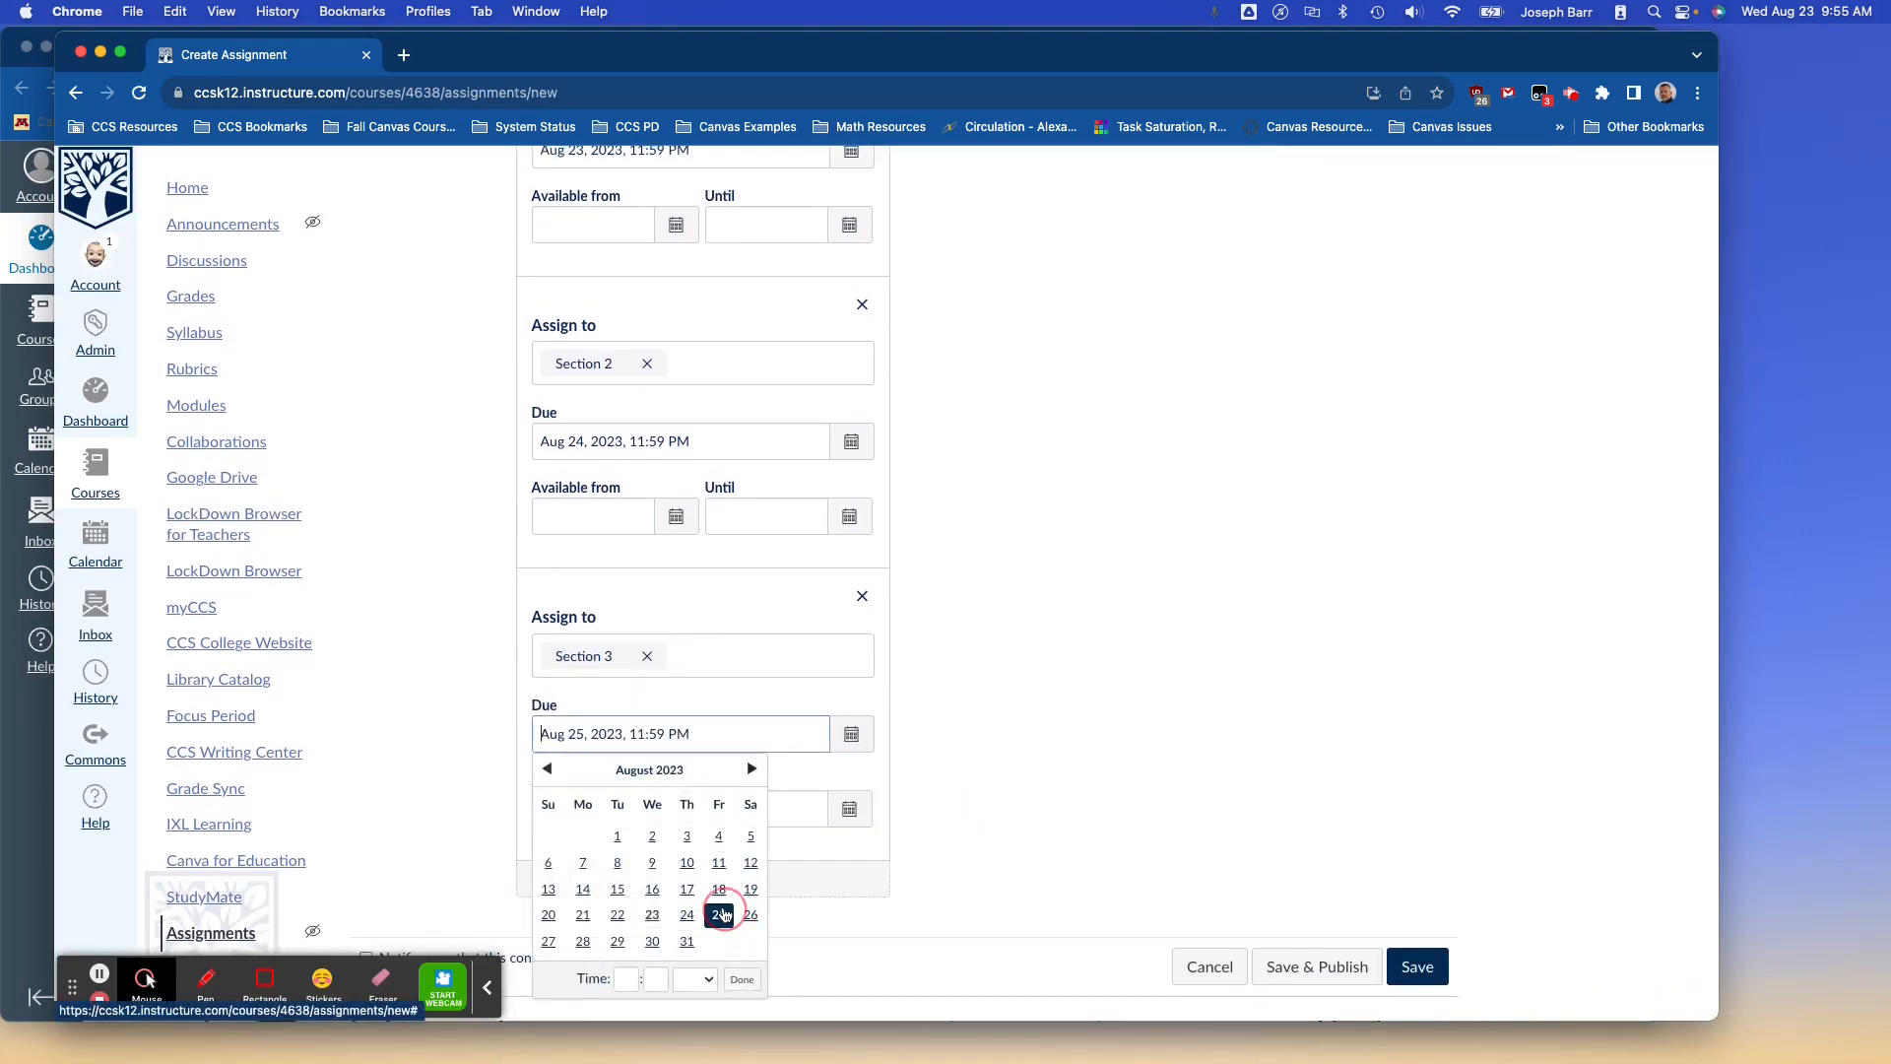
{"action": "left_click", "coordinate": [985, 877]}
{"action": "left_click", "coordinate": [1340, 966]}
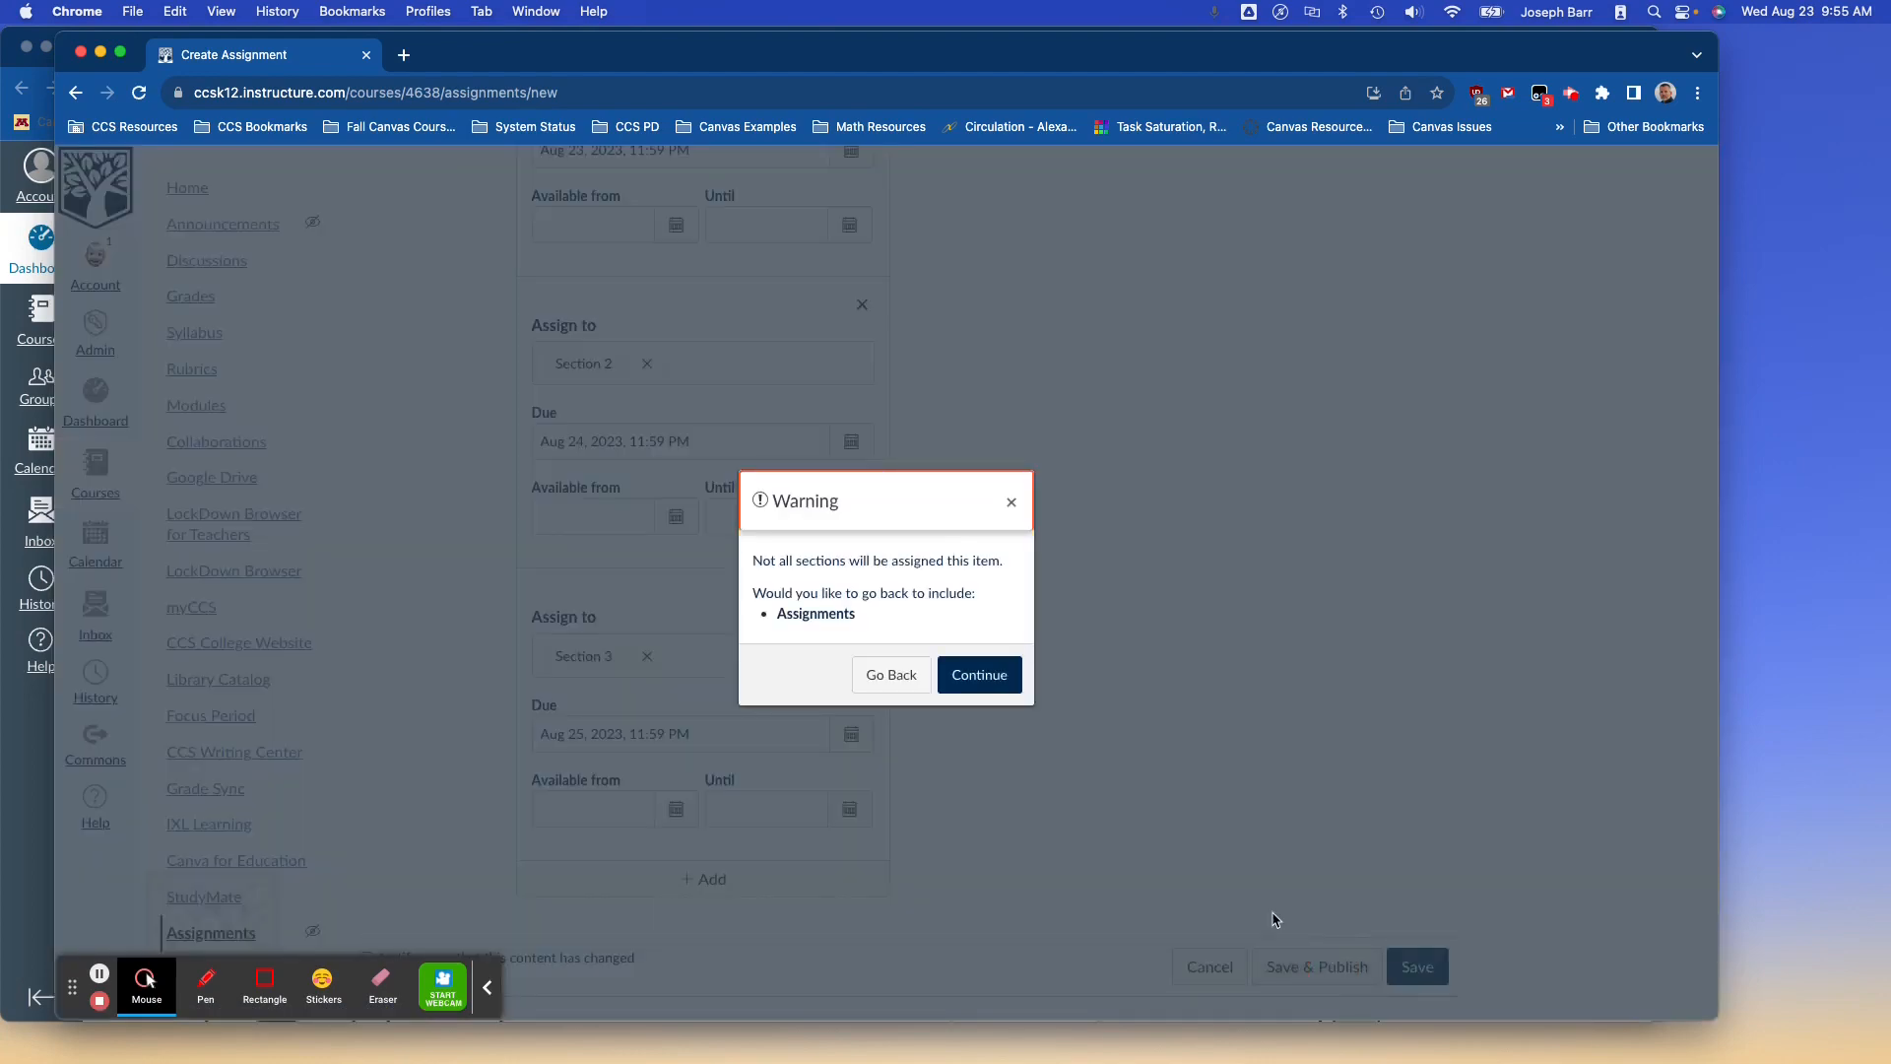
{"action": "left_click", "coordinate": [981, 676]}
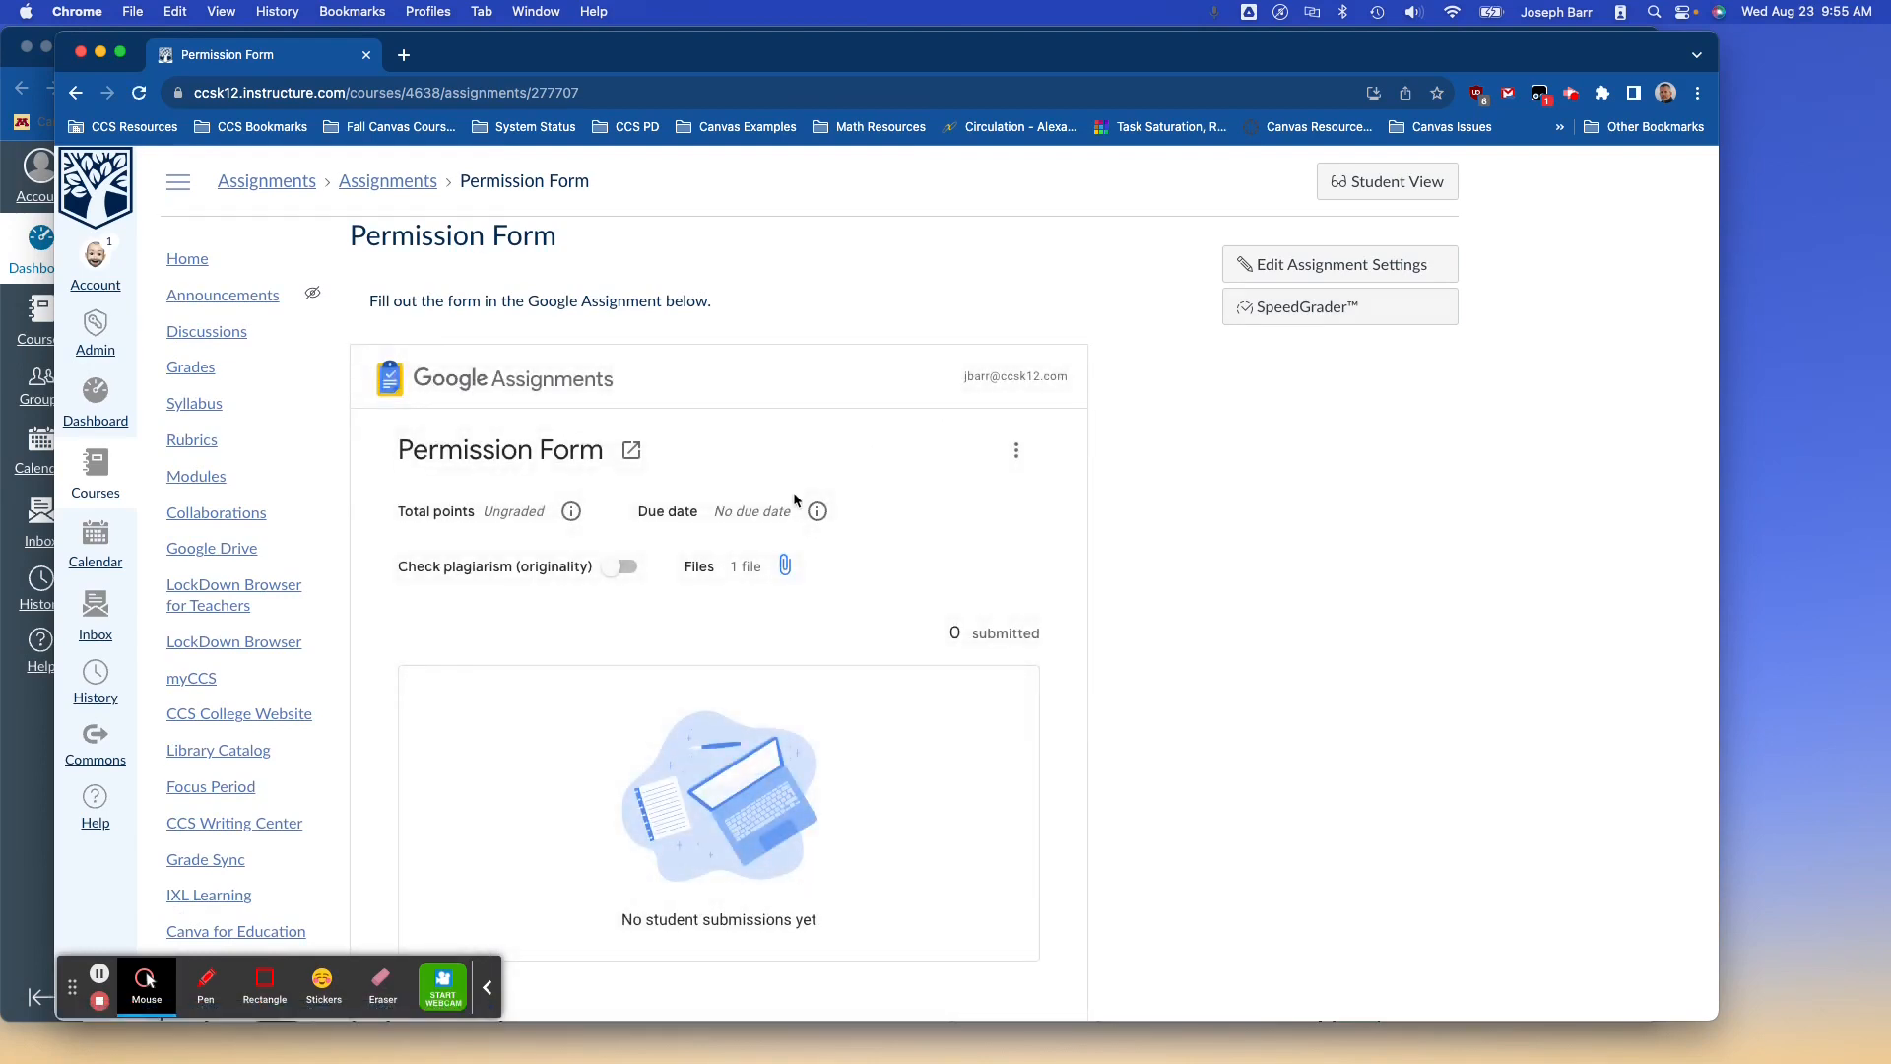
{"action": "mouse_move", "coordinate": [818, 510]}
{"action": "left_click_drag", "start_coordinate": [715, 509], "coordinate": [803, 516]}
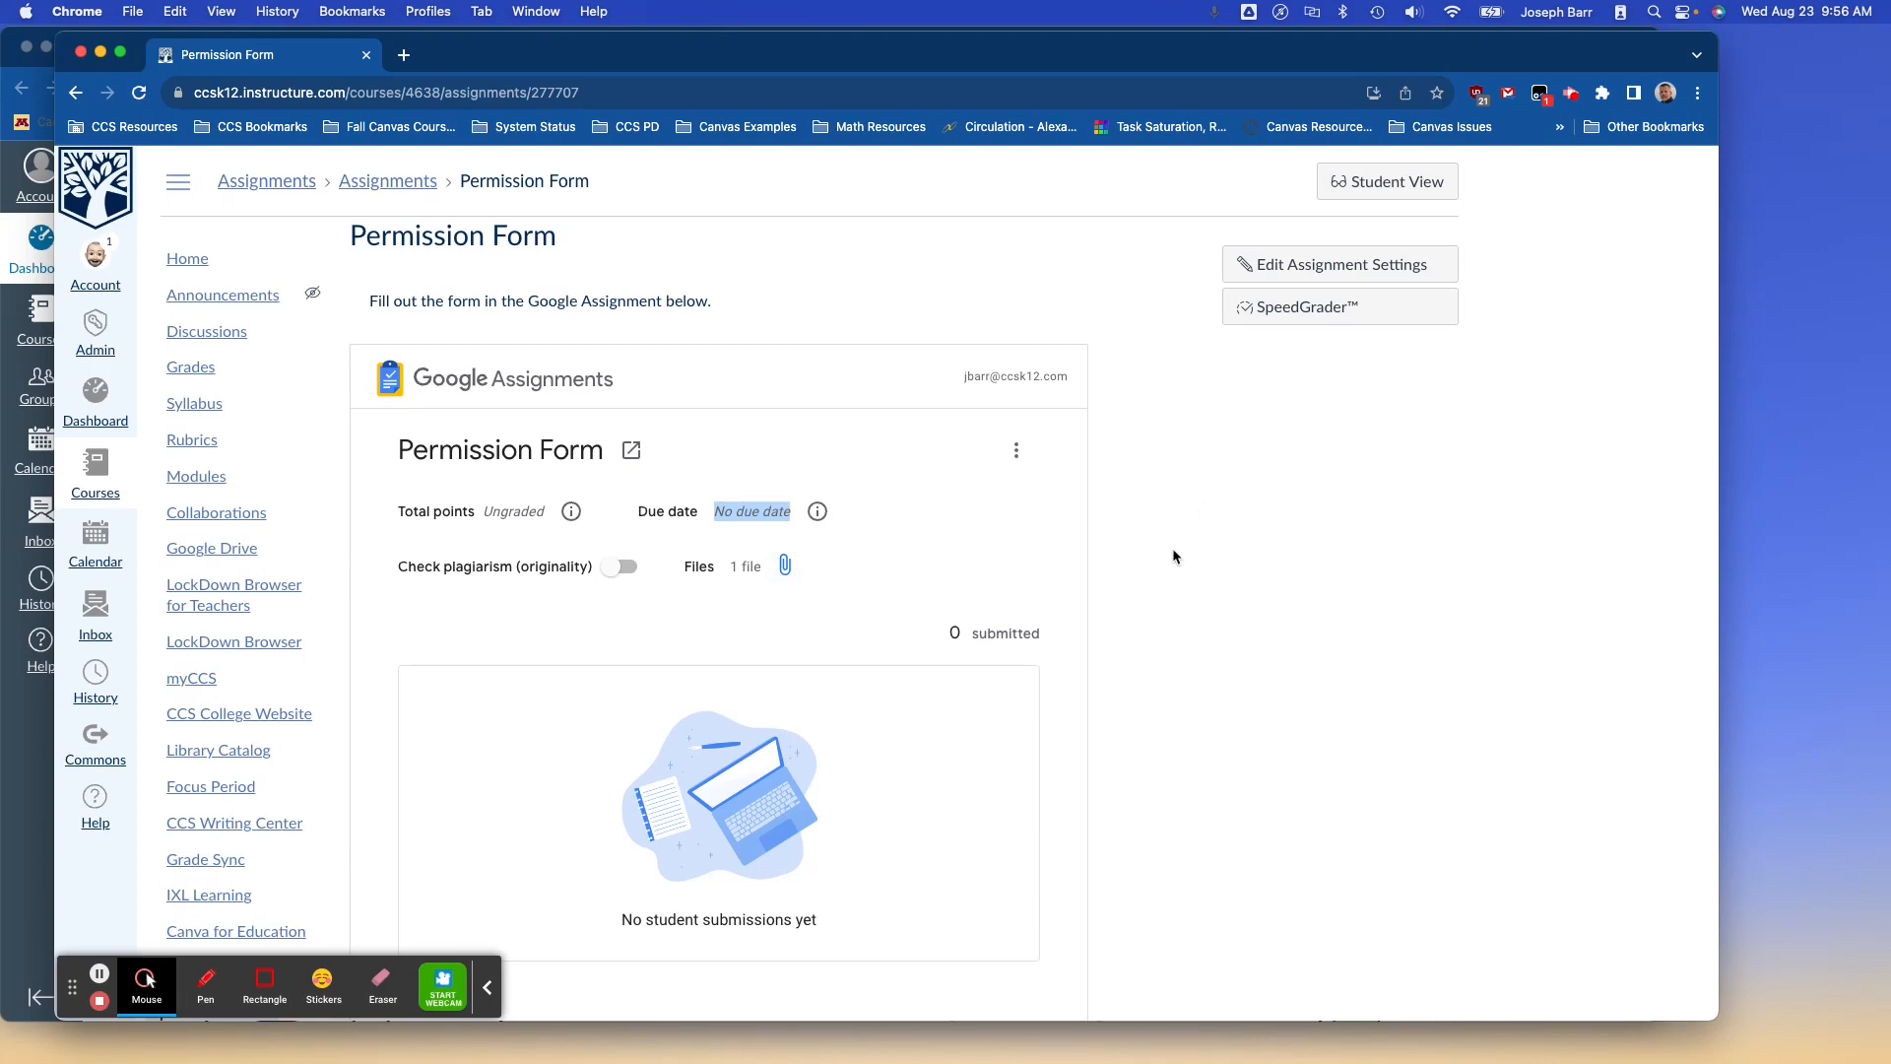
{"action": "key", "text": "ctrl+Up"}
As the student, reload the dashboard and open Permission Form from Today's list.
{"action": "left_click", "coordinate": [916, 663]}
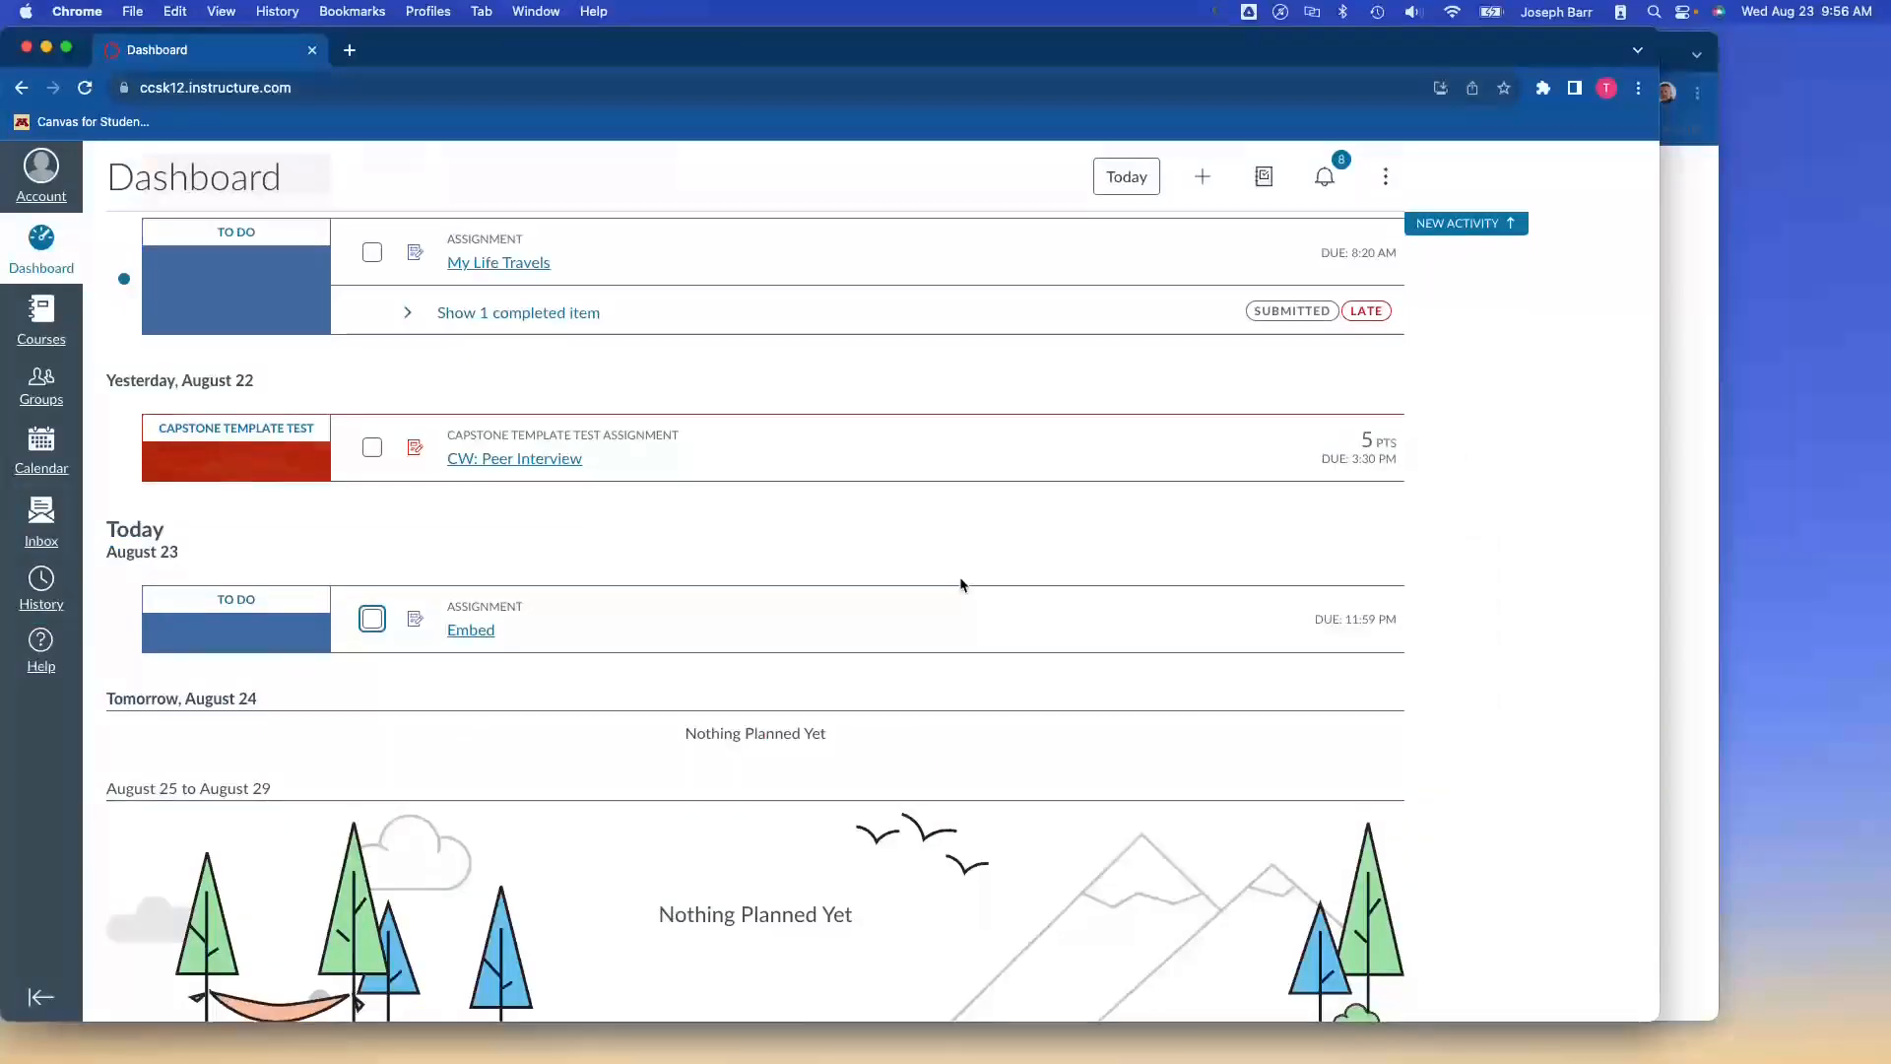
{"action": "left_click", "coordinate": [569, 364]}
{"action": "key", "text": "super+r"}
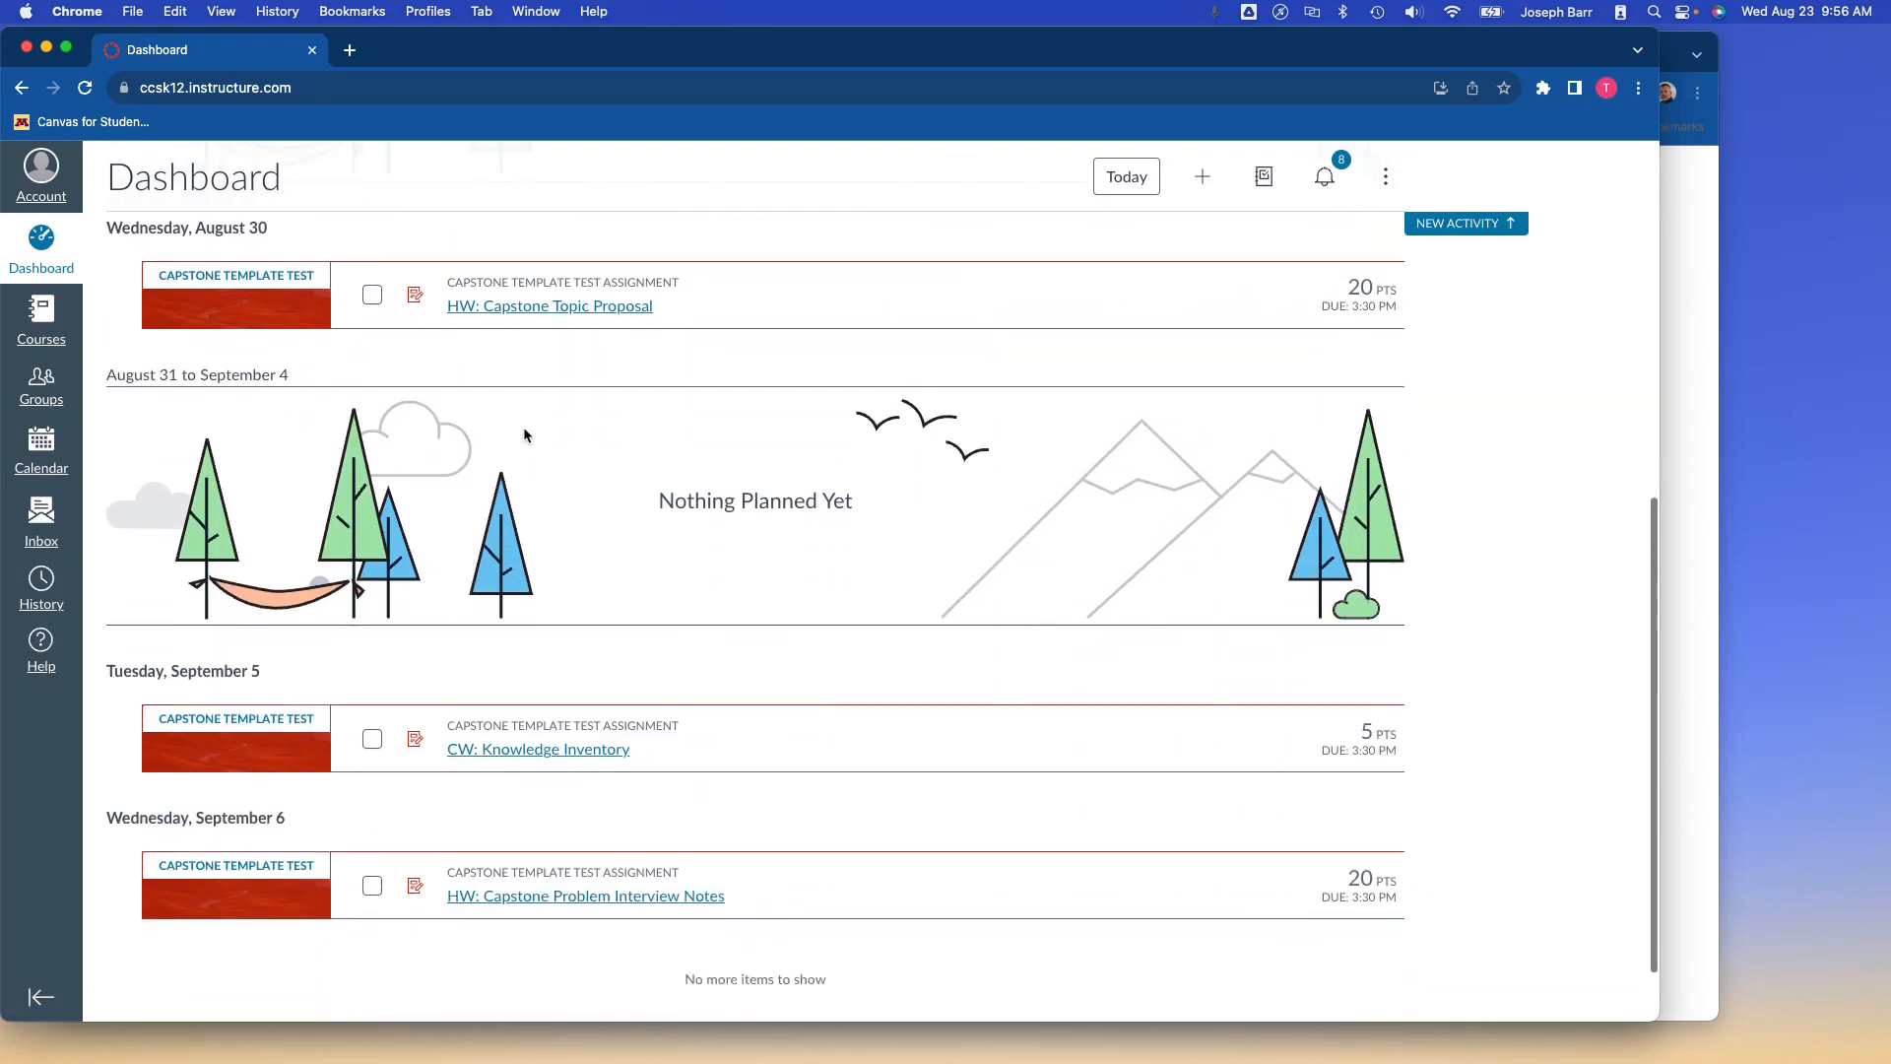
{"action": "scroll", "coordinate": [523, 436], "scroll_direction": "up", "scroll_amount": 3}
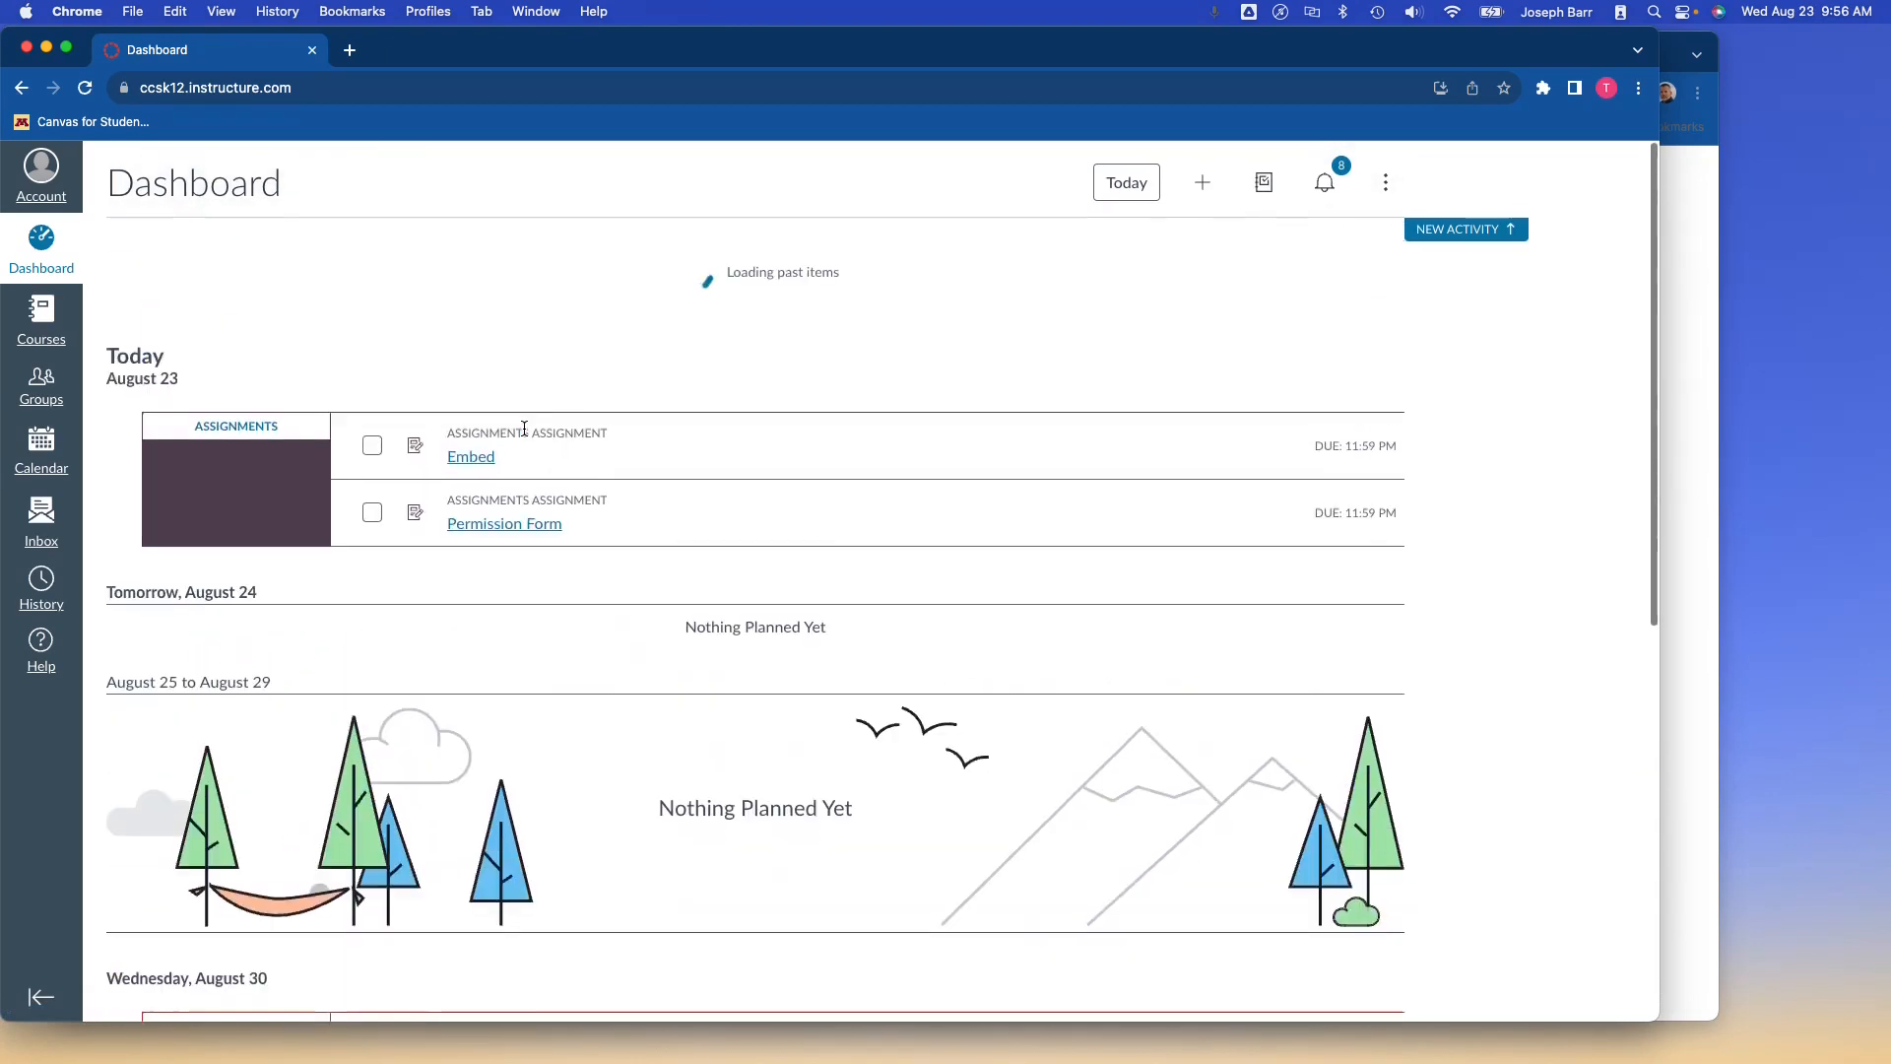
{"action": "left_click", "coordinate": [500, 520]}
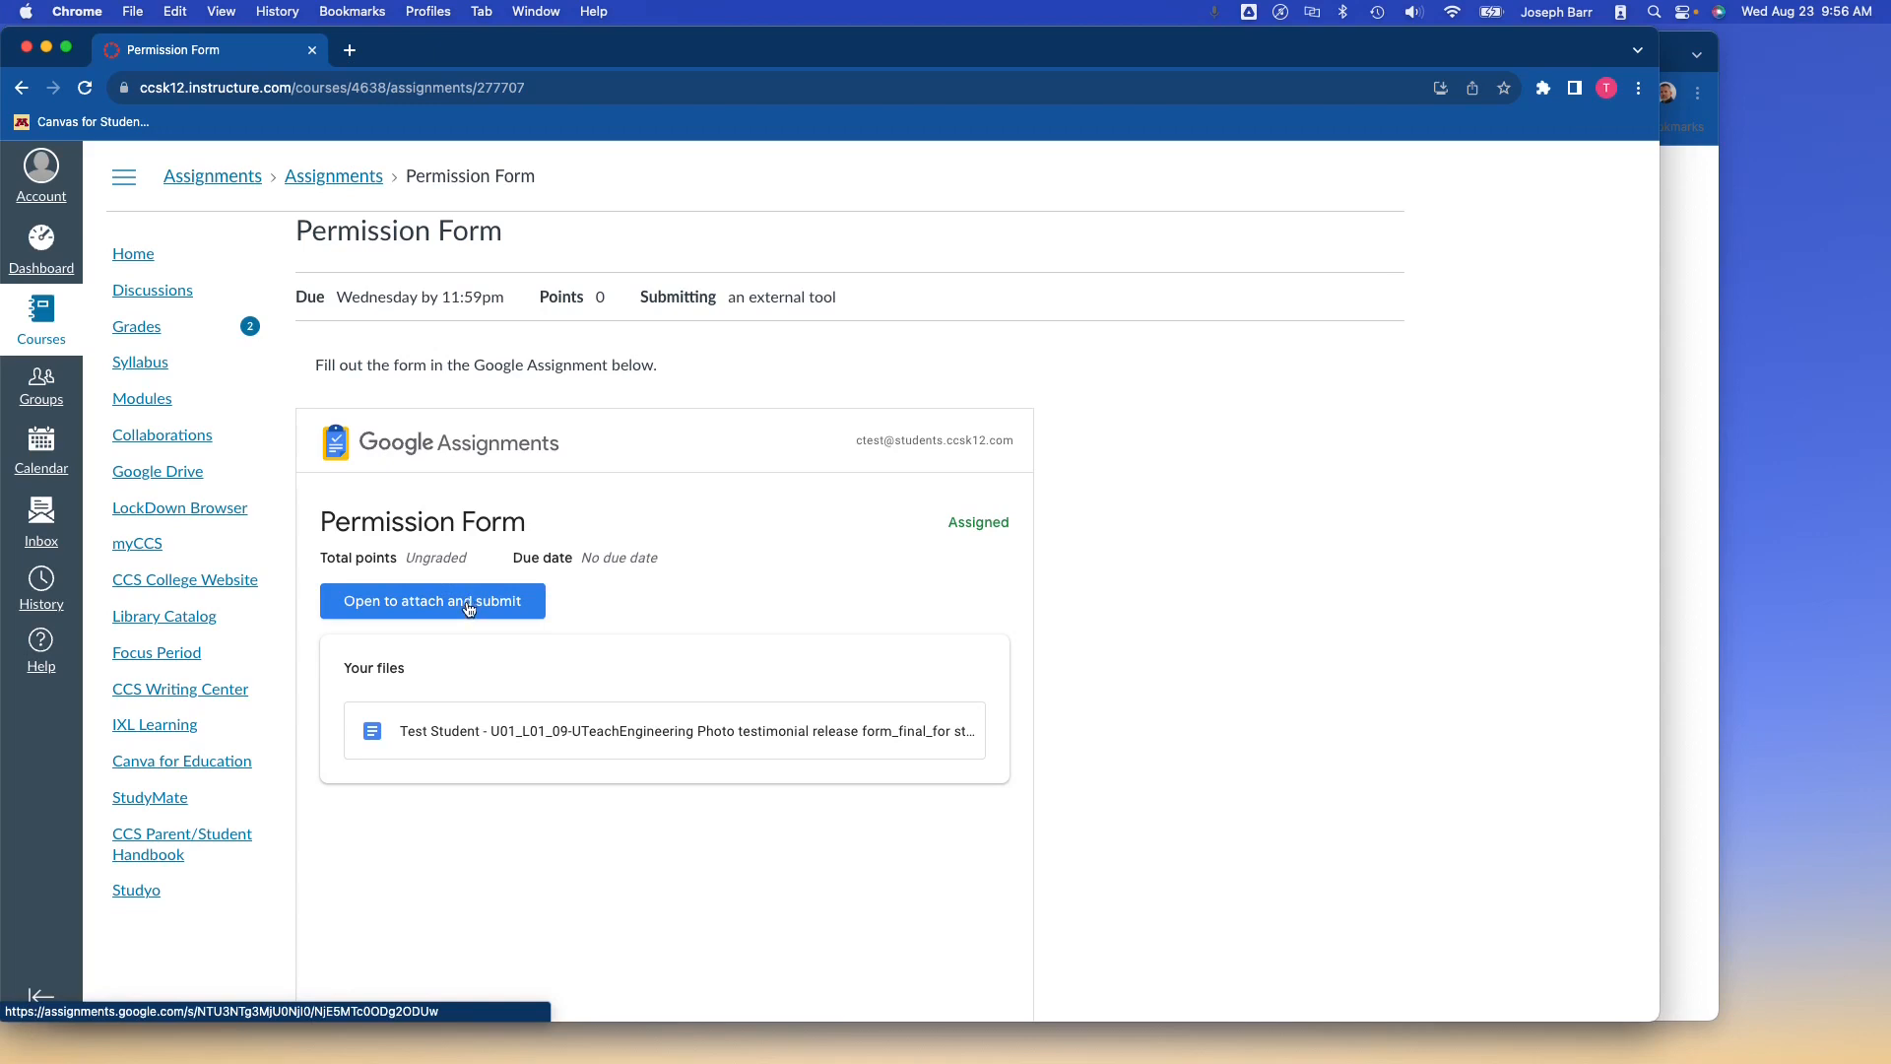
{"action": "left_click", "coordinate": [470, 610]}
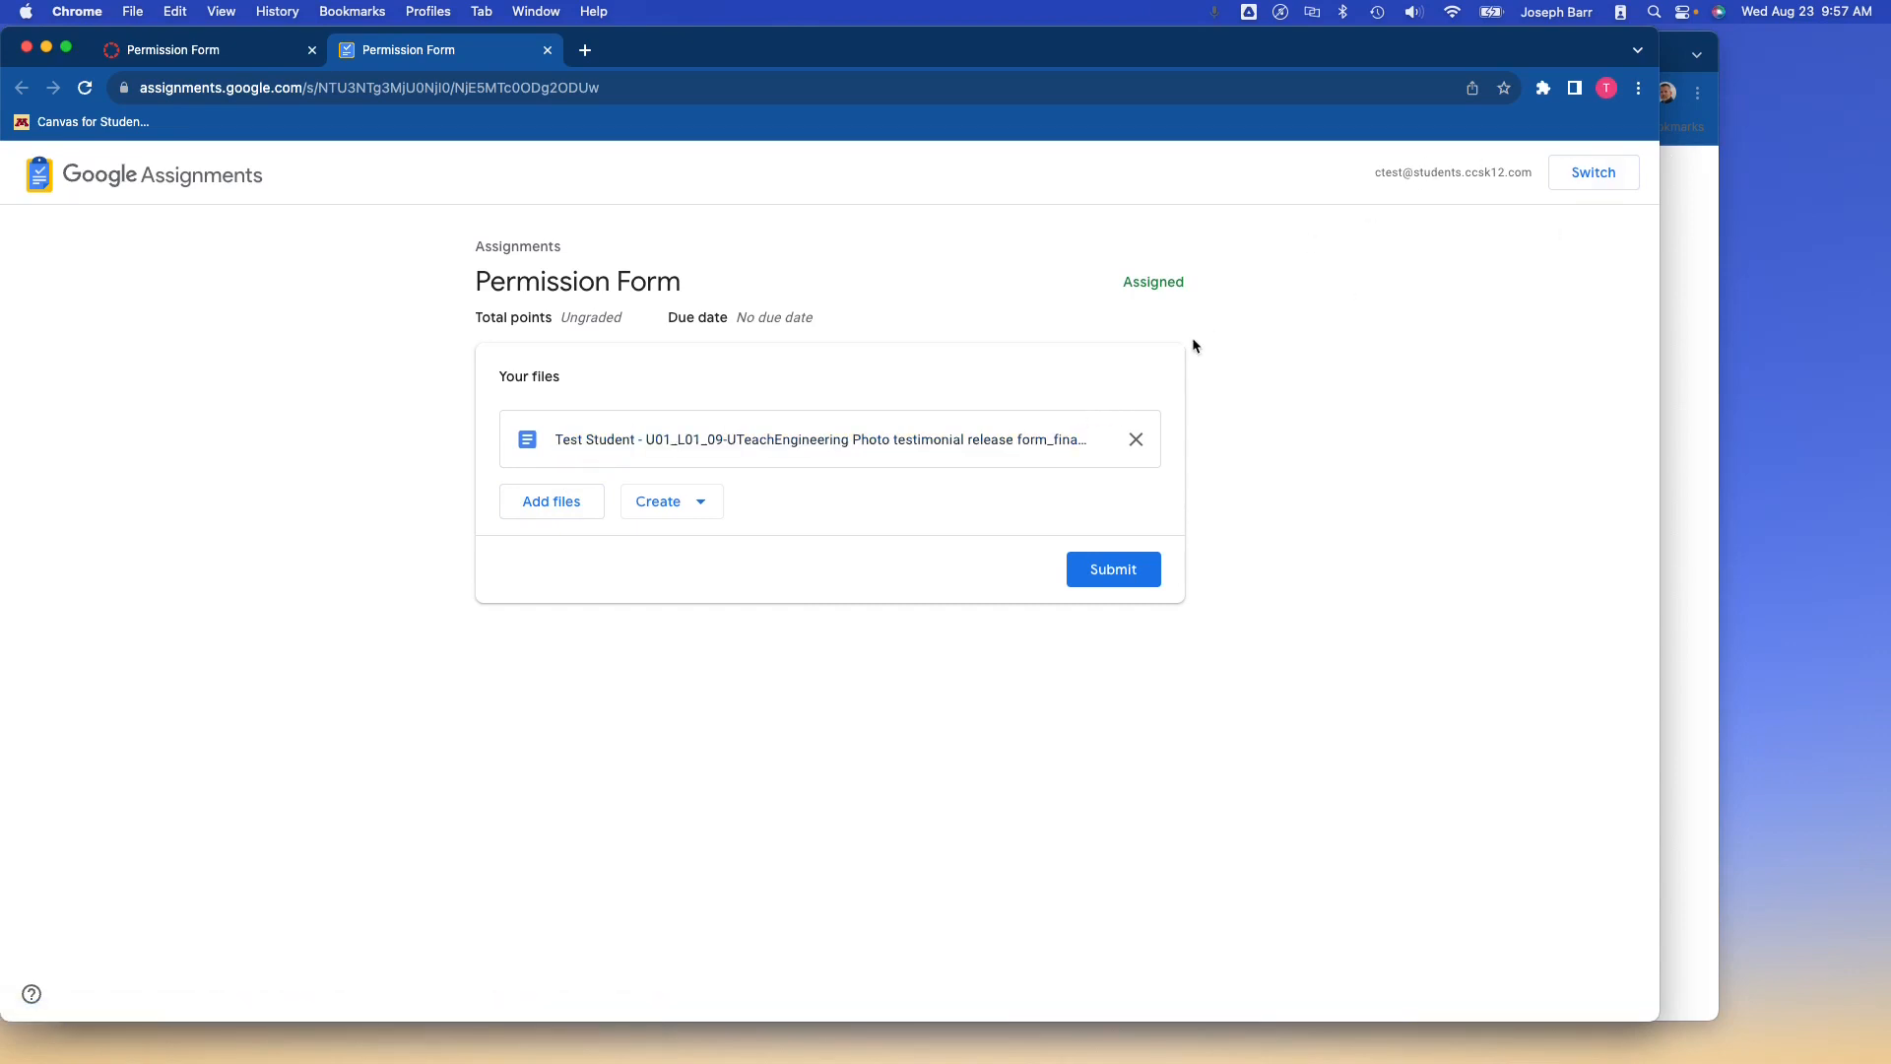
Open the student's copy of the attached UTeachEngineering photo release form in Google Docs.
{"action": "left_click", "coordinate": [630, 444]}
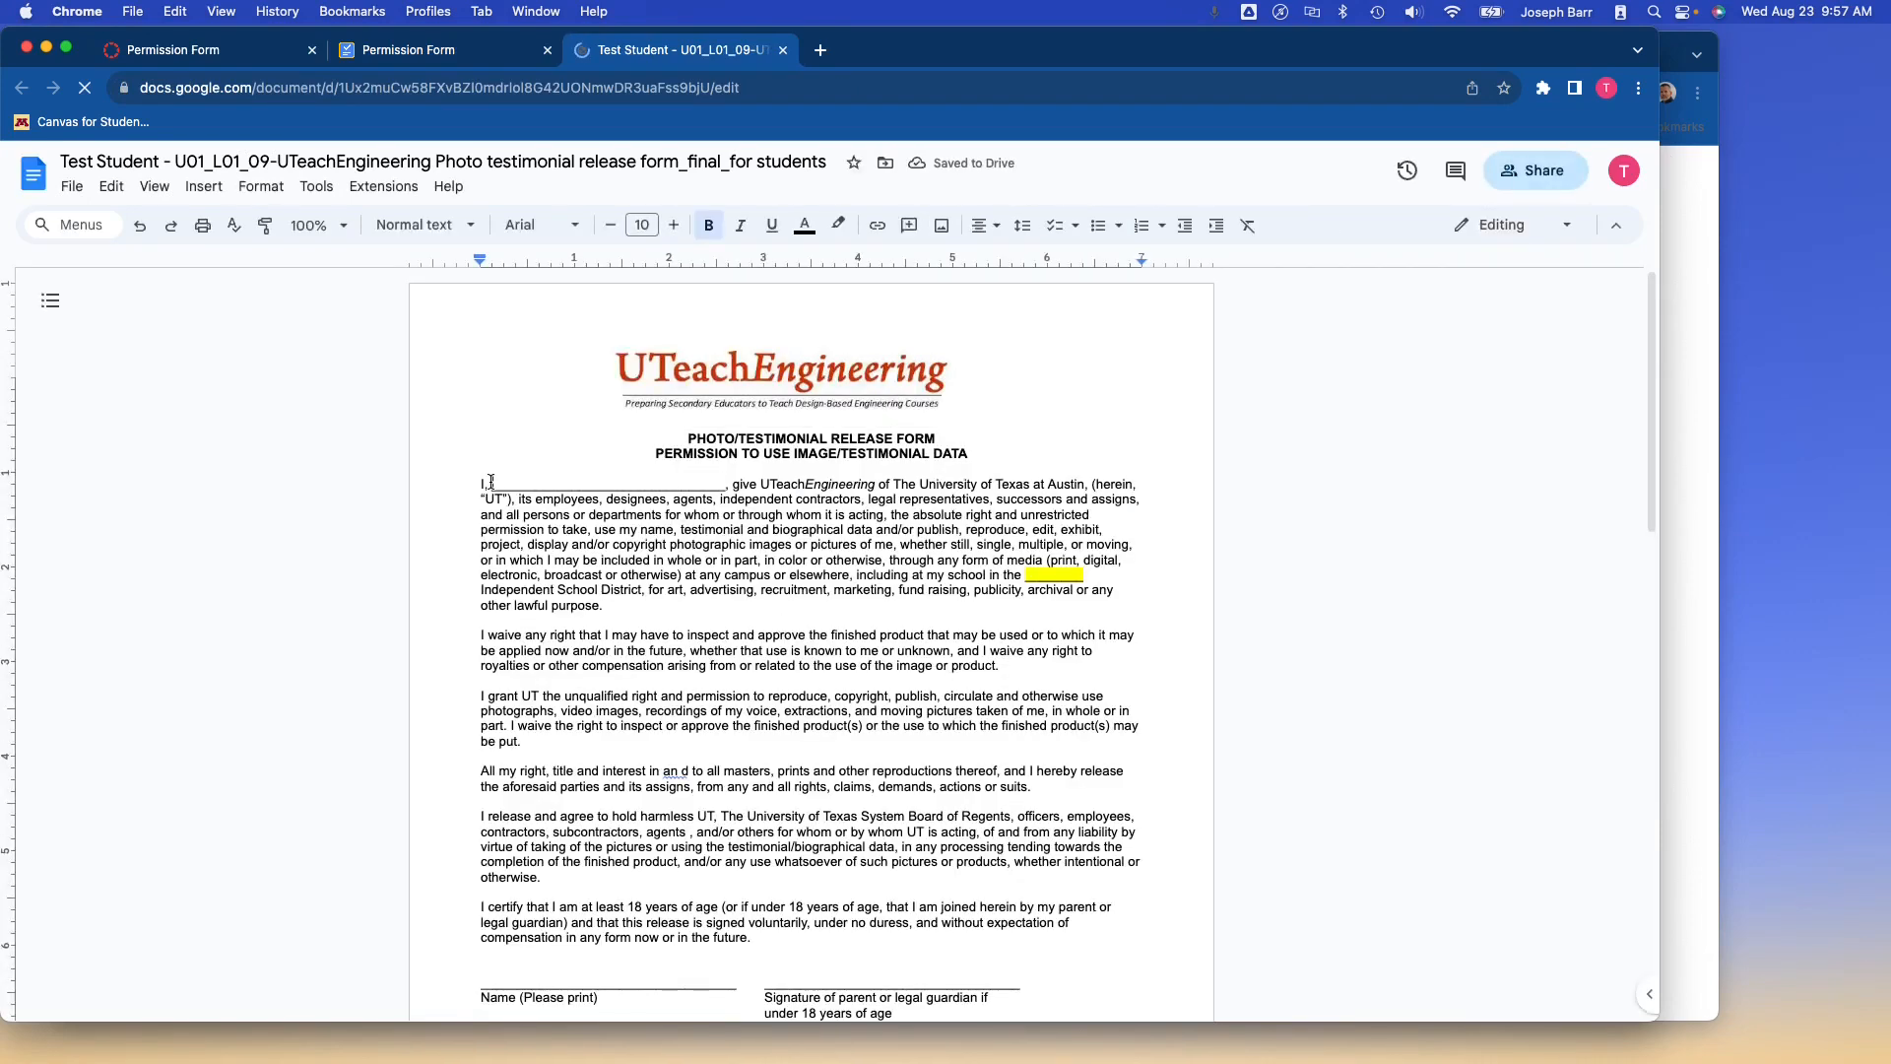
Type the student's name on the blank after 'I,' and highlight it in red.
{"action": "double_click", "coordinate": [687, 475]}
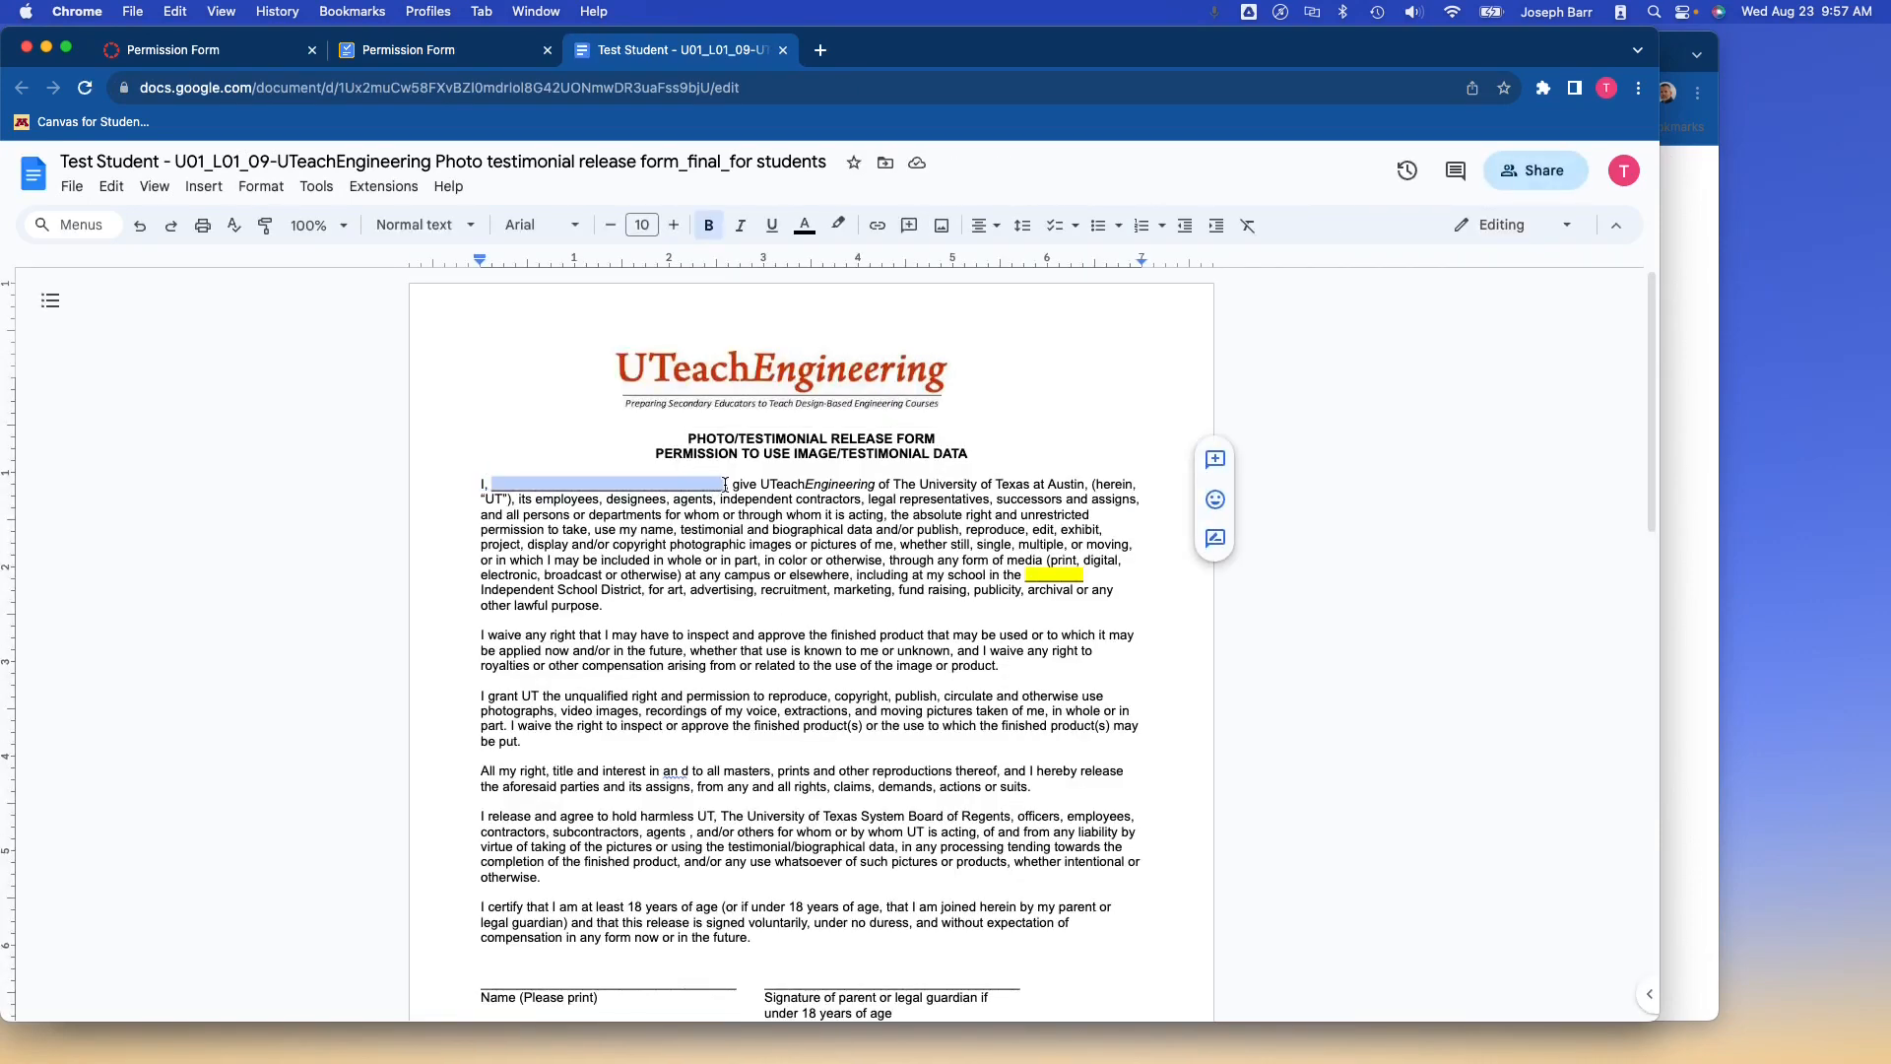
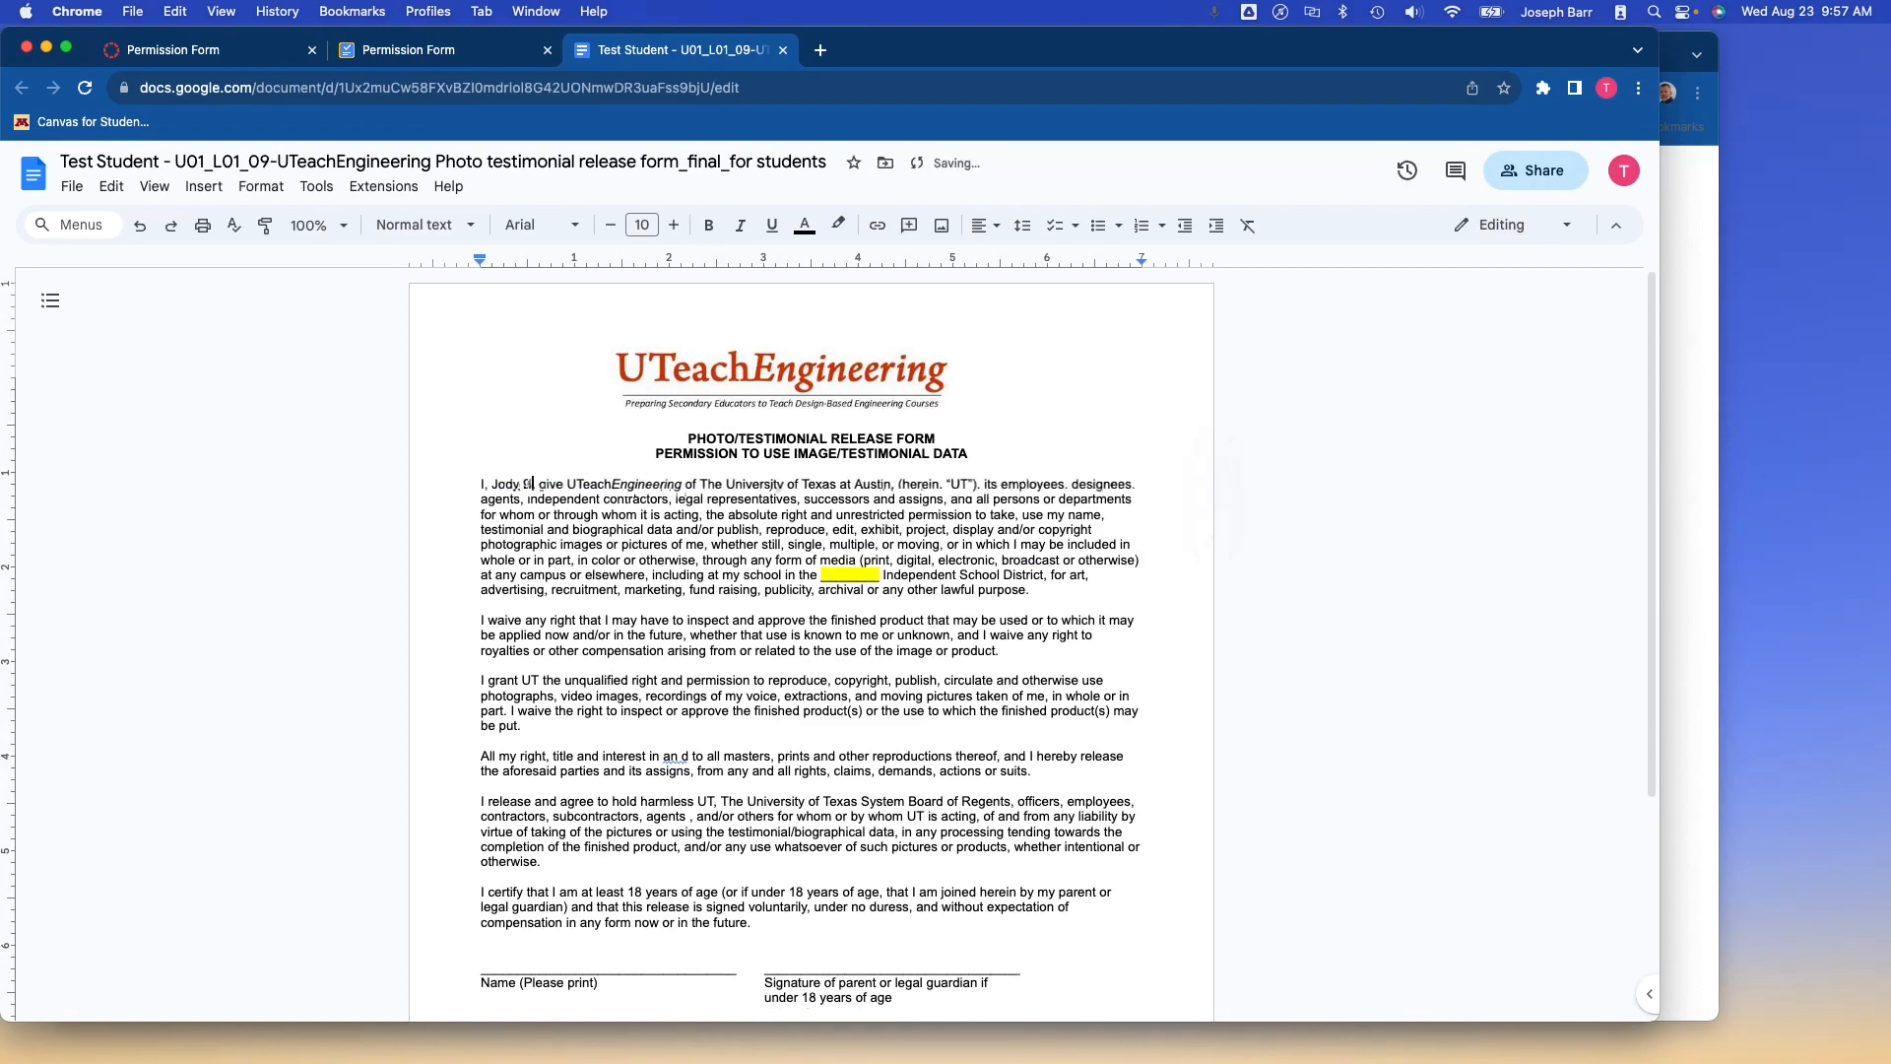
{"action": "left_click_drag", "start_coordinate": [491, 483], "coordinate": [548, 482]}
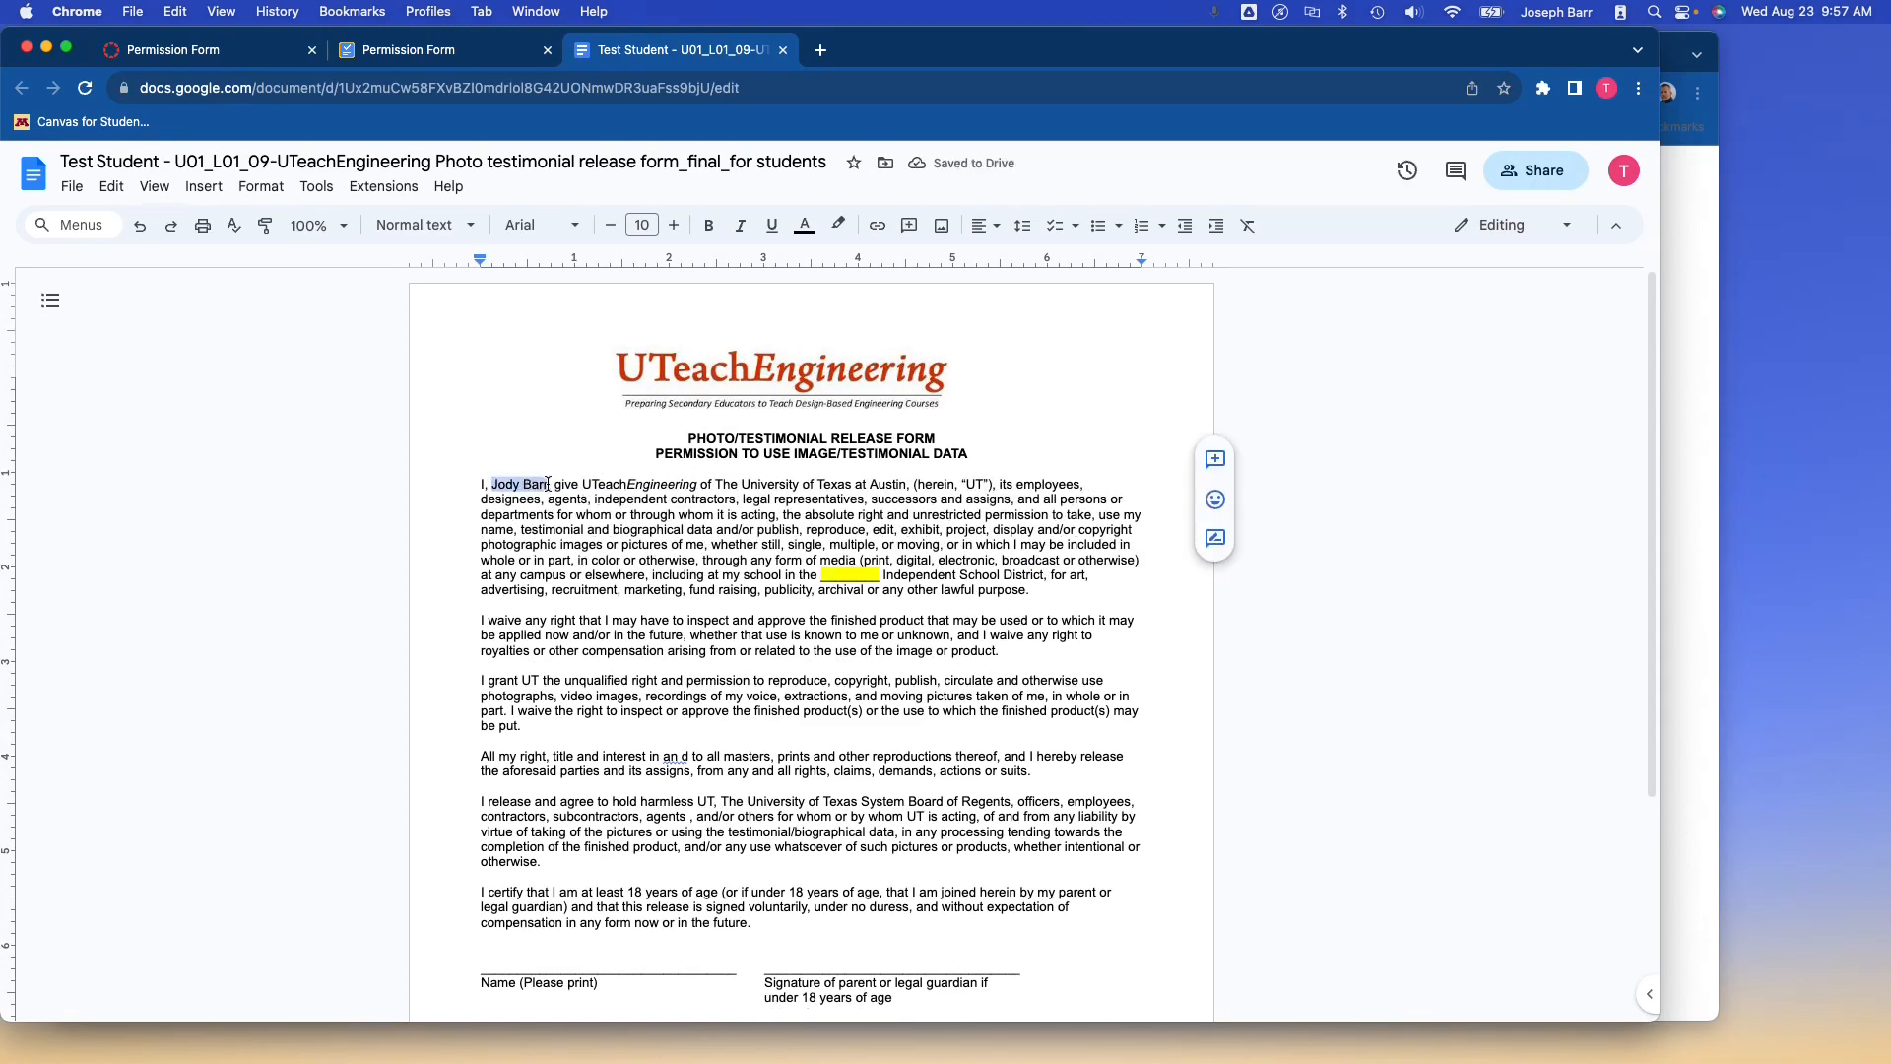
{"action": "left_click", "coordinate": [839, 225]}
{"action": "left_click", "coordinate": [863, 313]}
{"action": "left_click", "coordinate": [762, 537]}
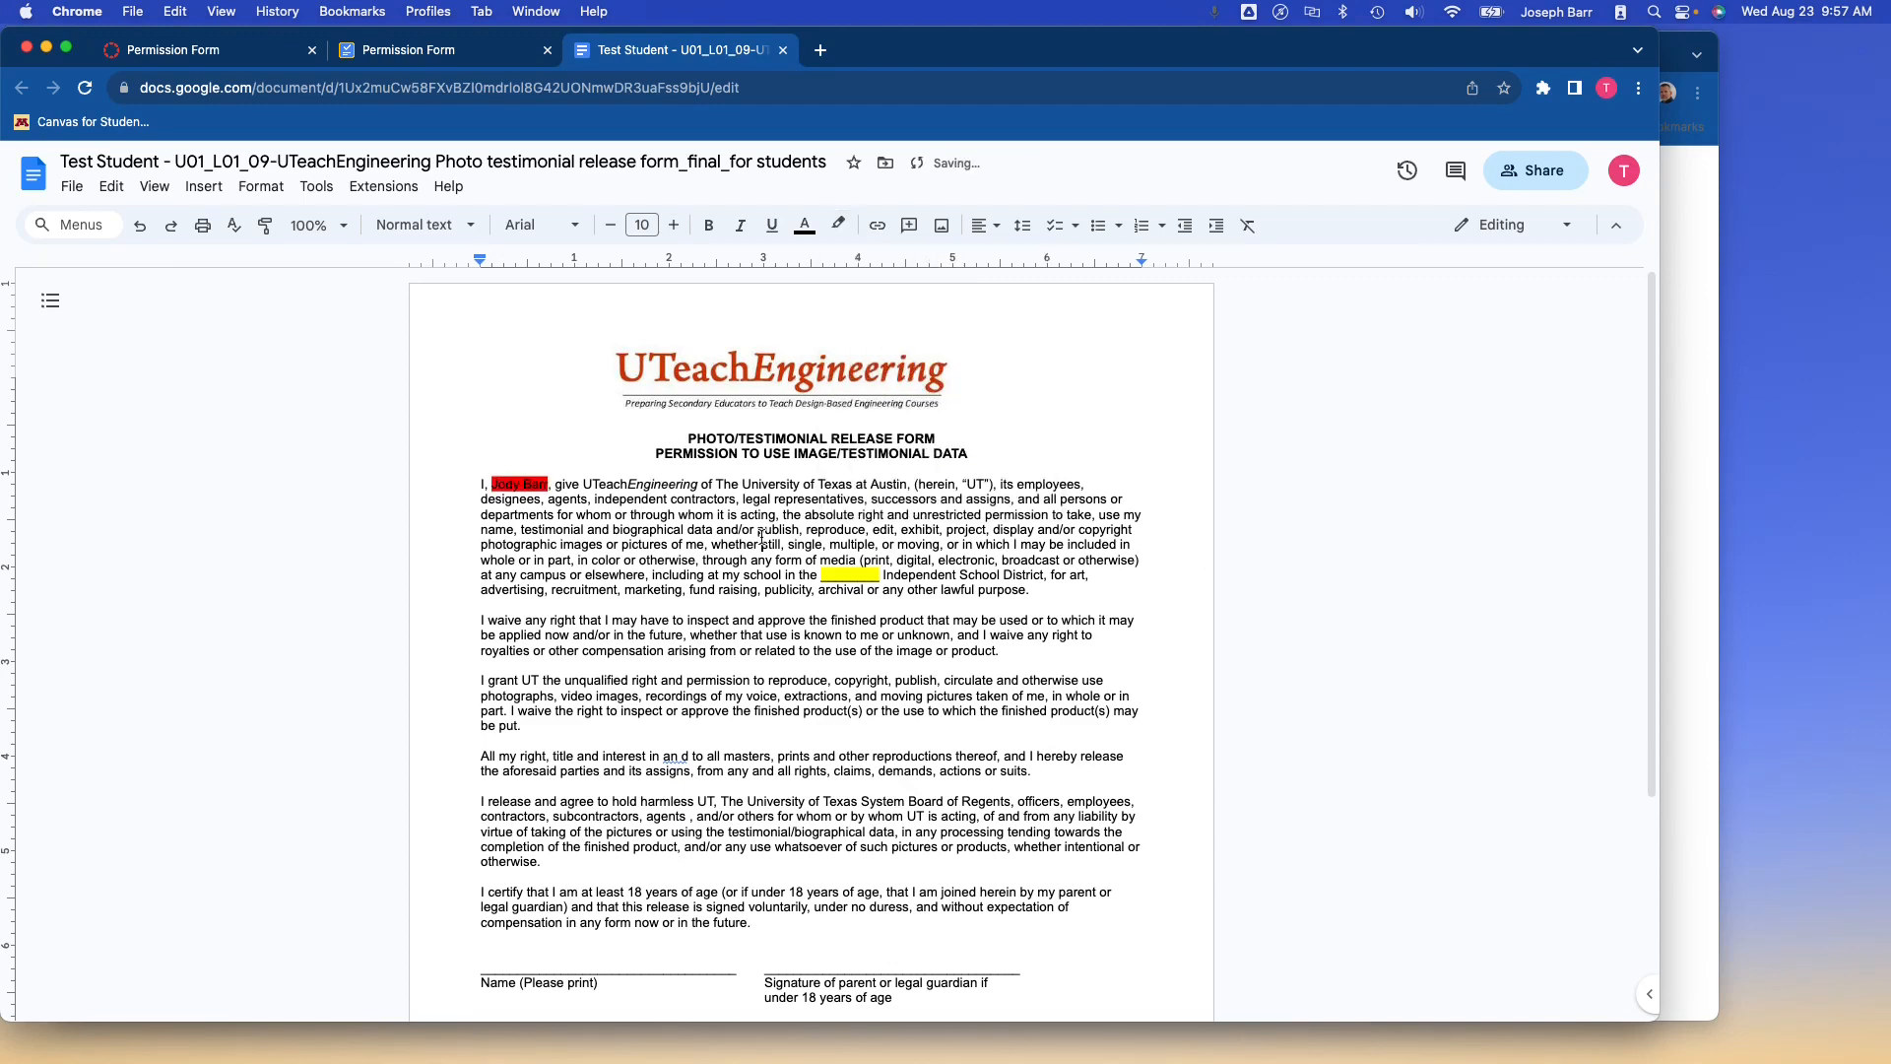
Replace the school blank and district wording with 'CCS'.
{"action": "scroll", "coordinate": [878, 687], "scroll_direction": "down", "scroll_amount": 1}
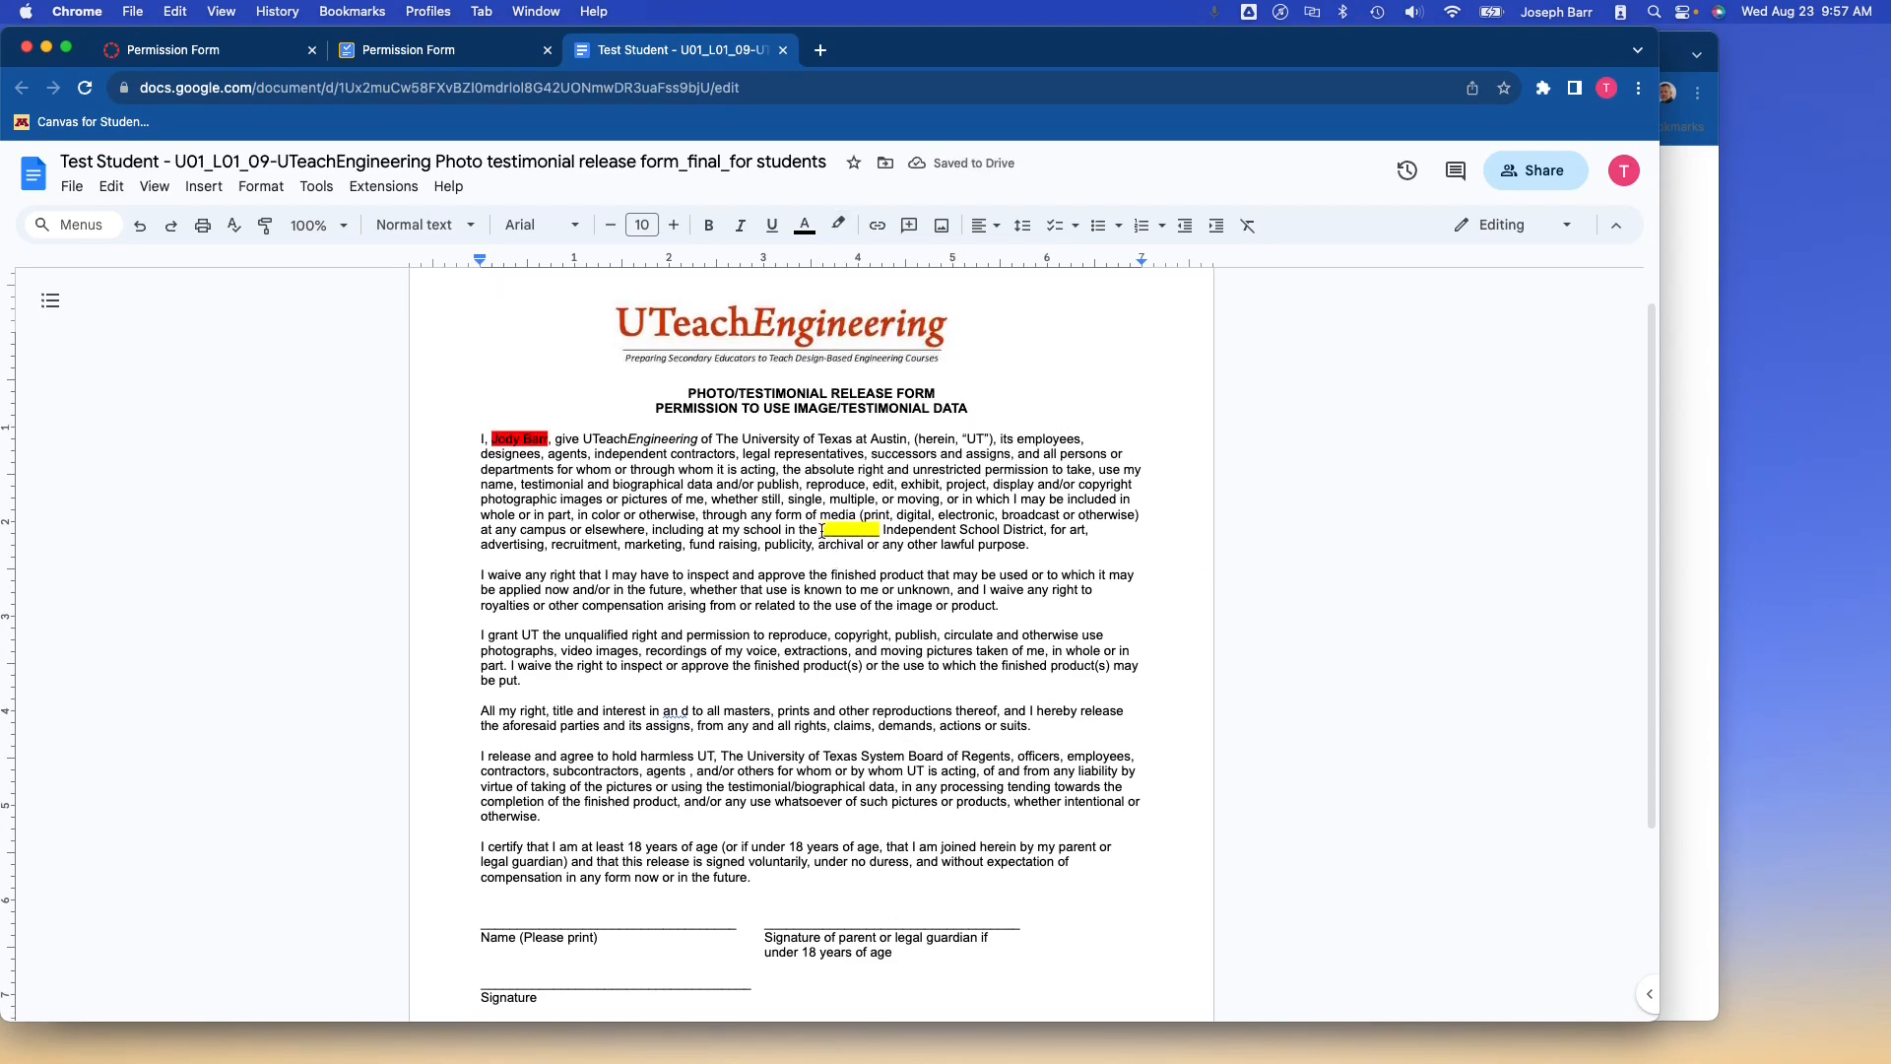
{"action": "left_click_drag", "start_coordinate": [821, 530], "coordinate": [1045, 533]}
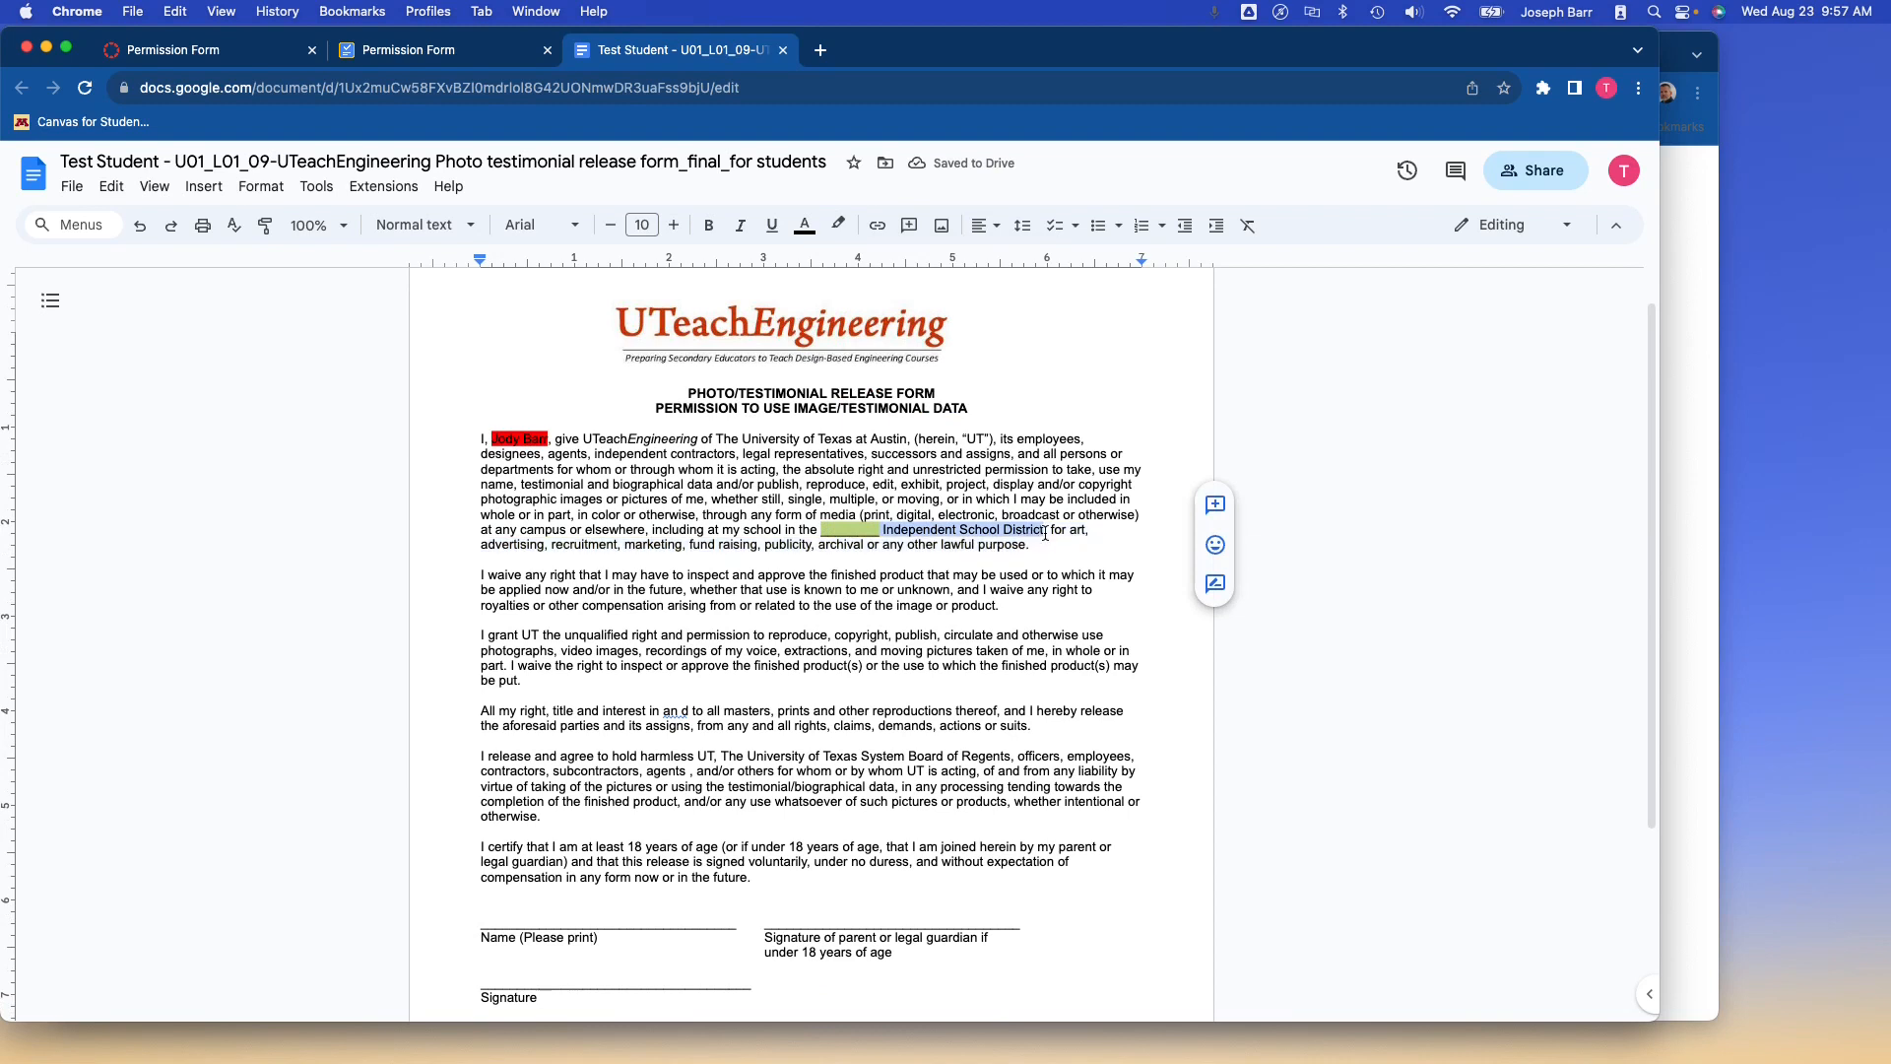
{"action": "type", "text": "C"}
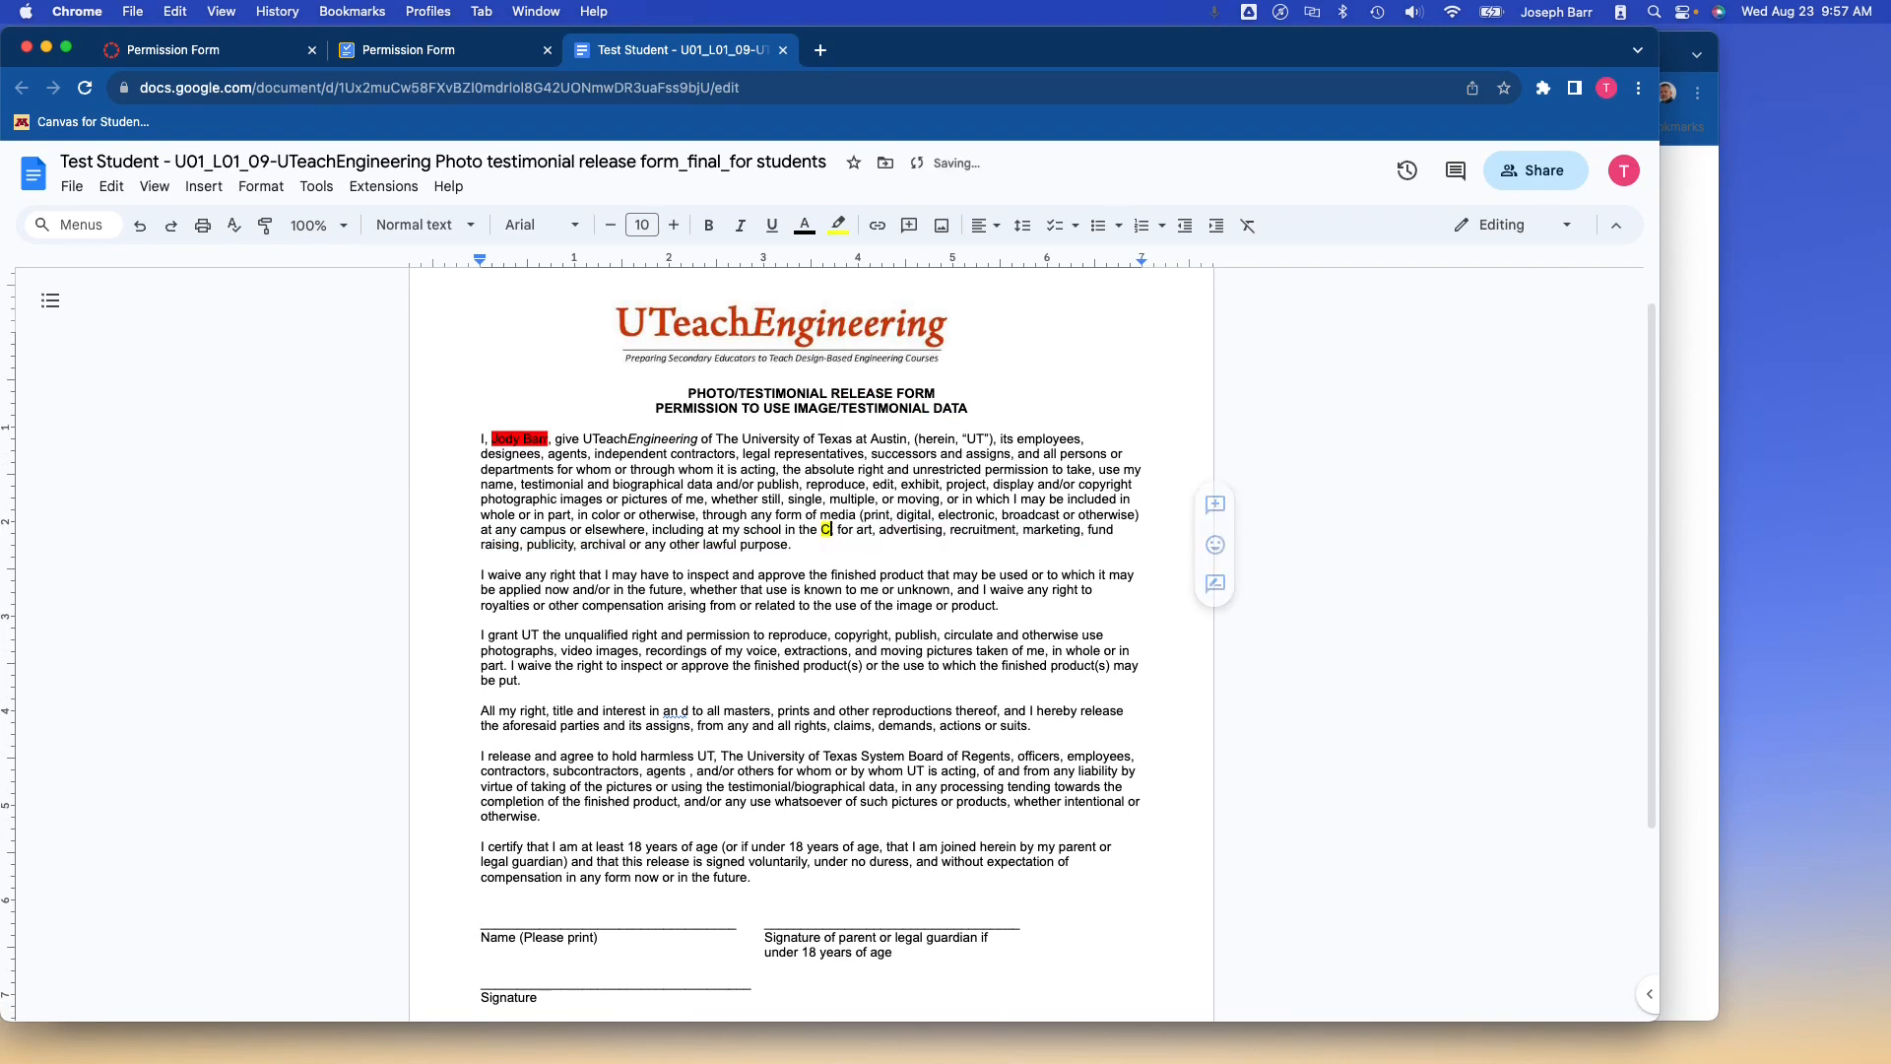
{"action": "type", "text": "CS"}
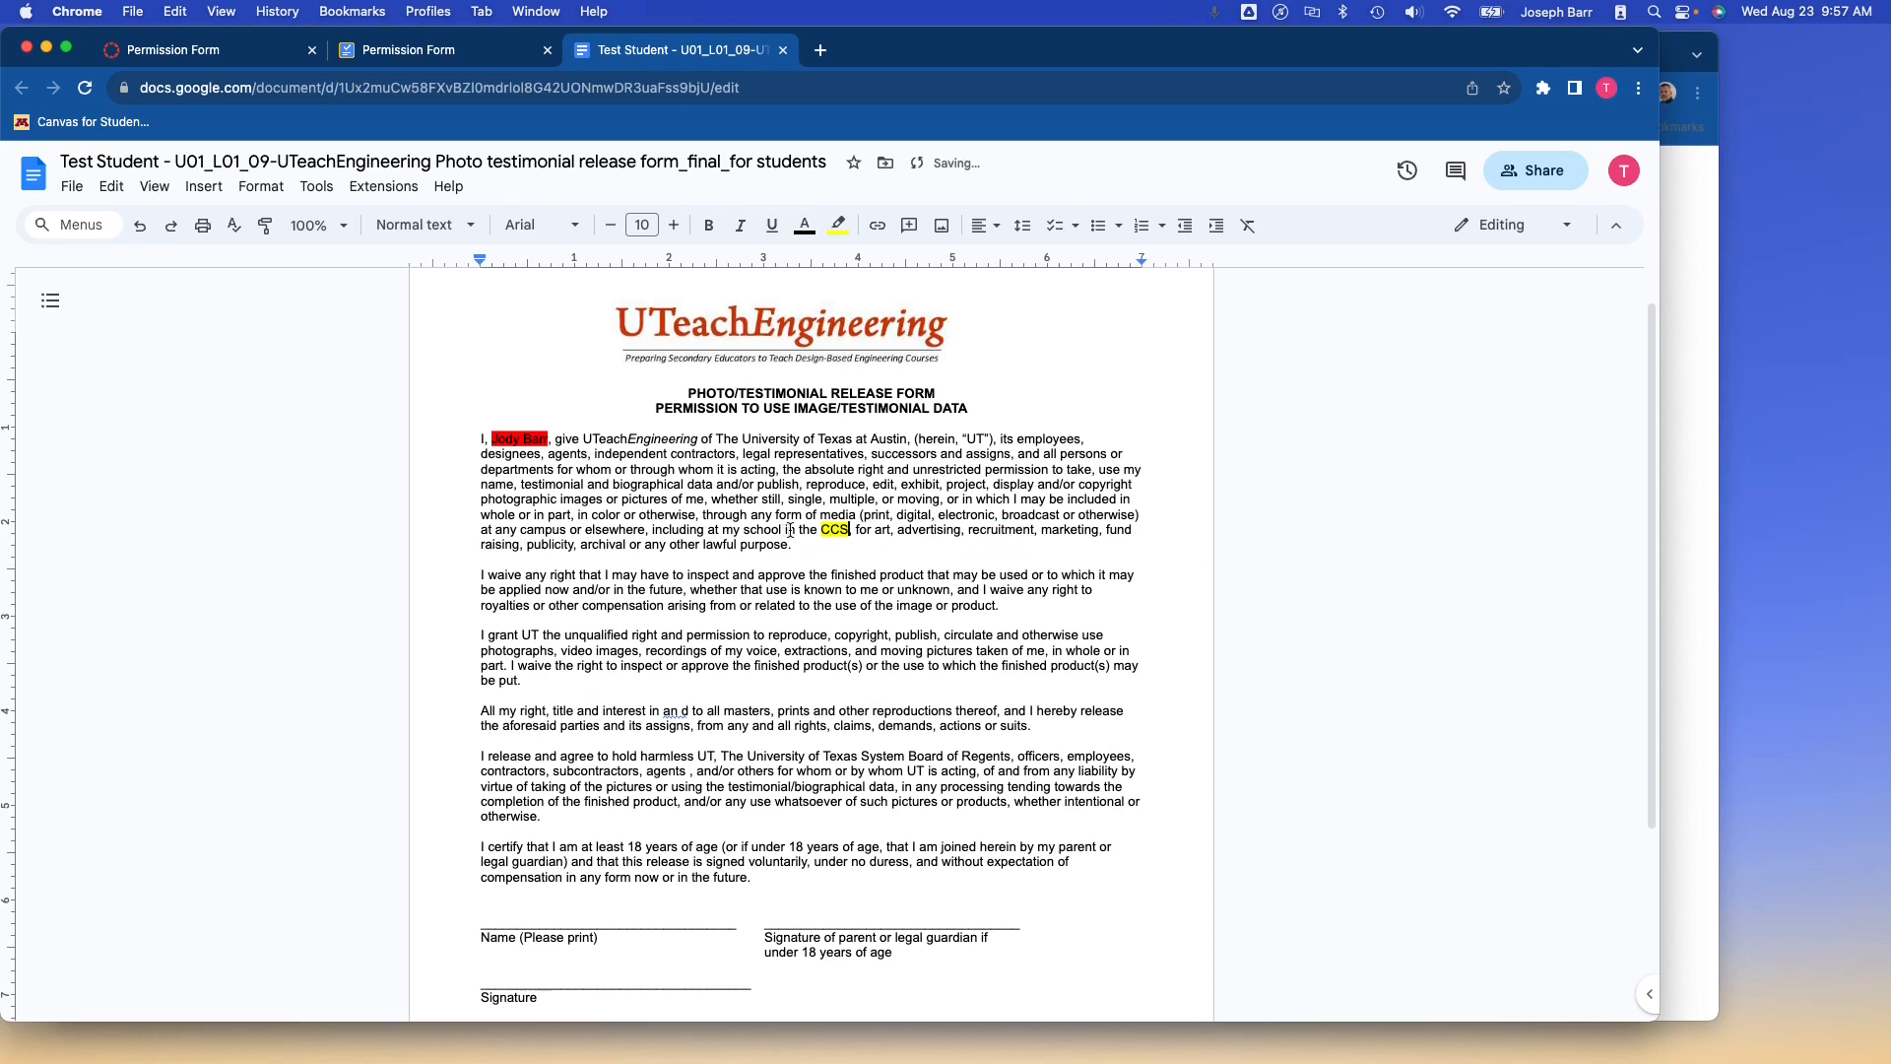
{"action": "left_click_drag", "start_coordinate": [782, 530], "coordinate": [814, 531]}
{"action": "key", "text": "BackSpace"}
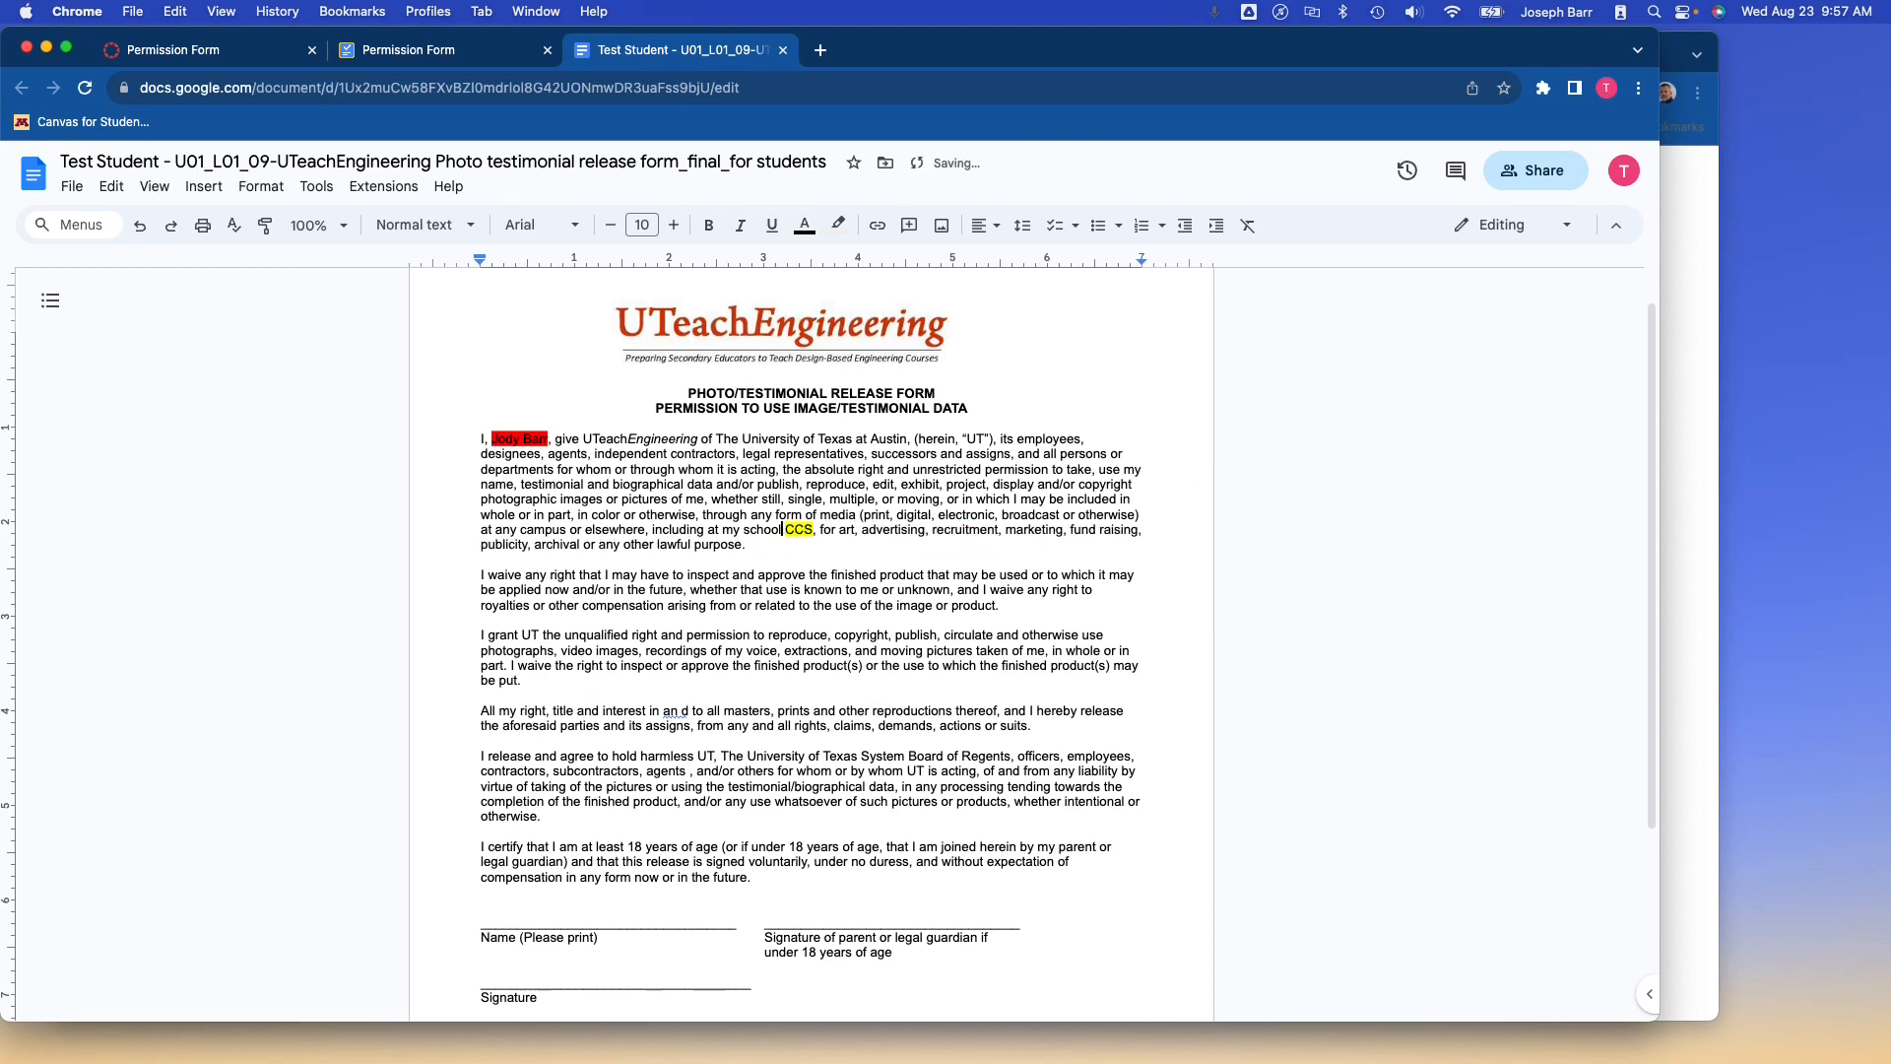
Look over the rest of the form, then return to the Permission Form assignment tab.
{"action": "scroll", "coordinate": [798, 642], "scroll_direction": "down", "scroll_amount": 1}
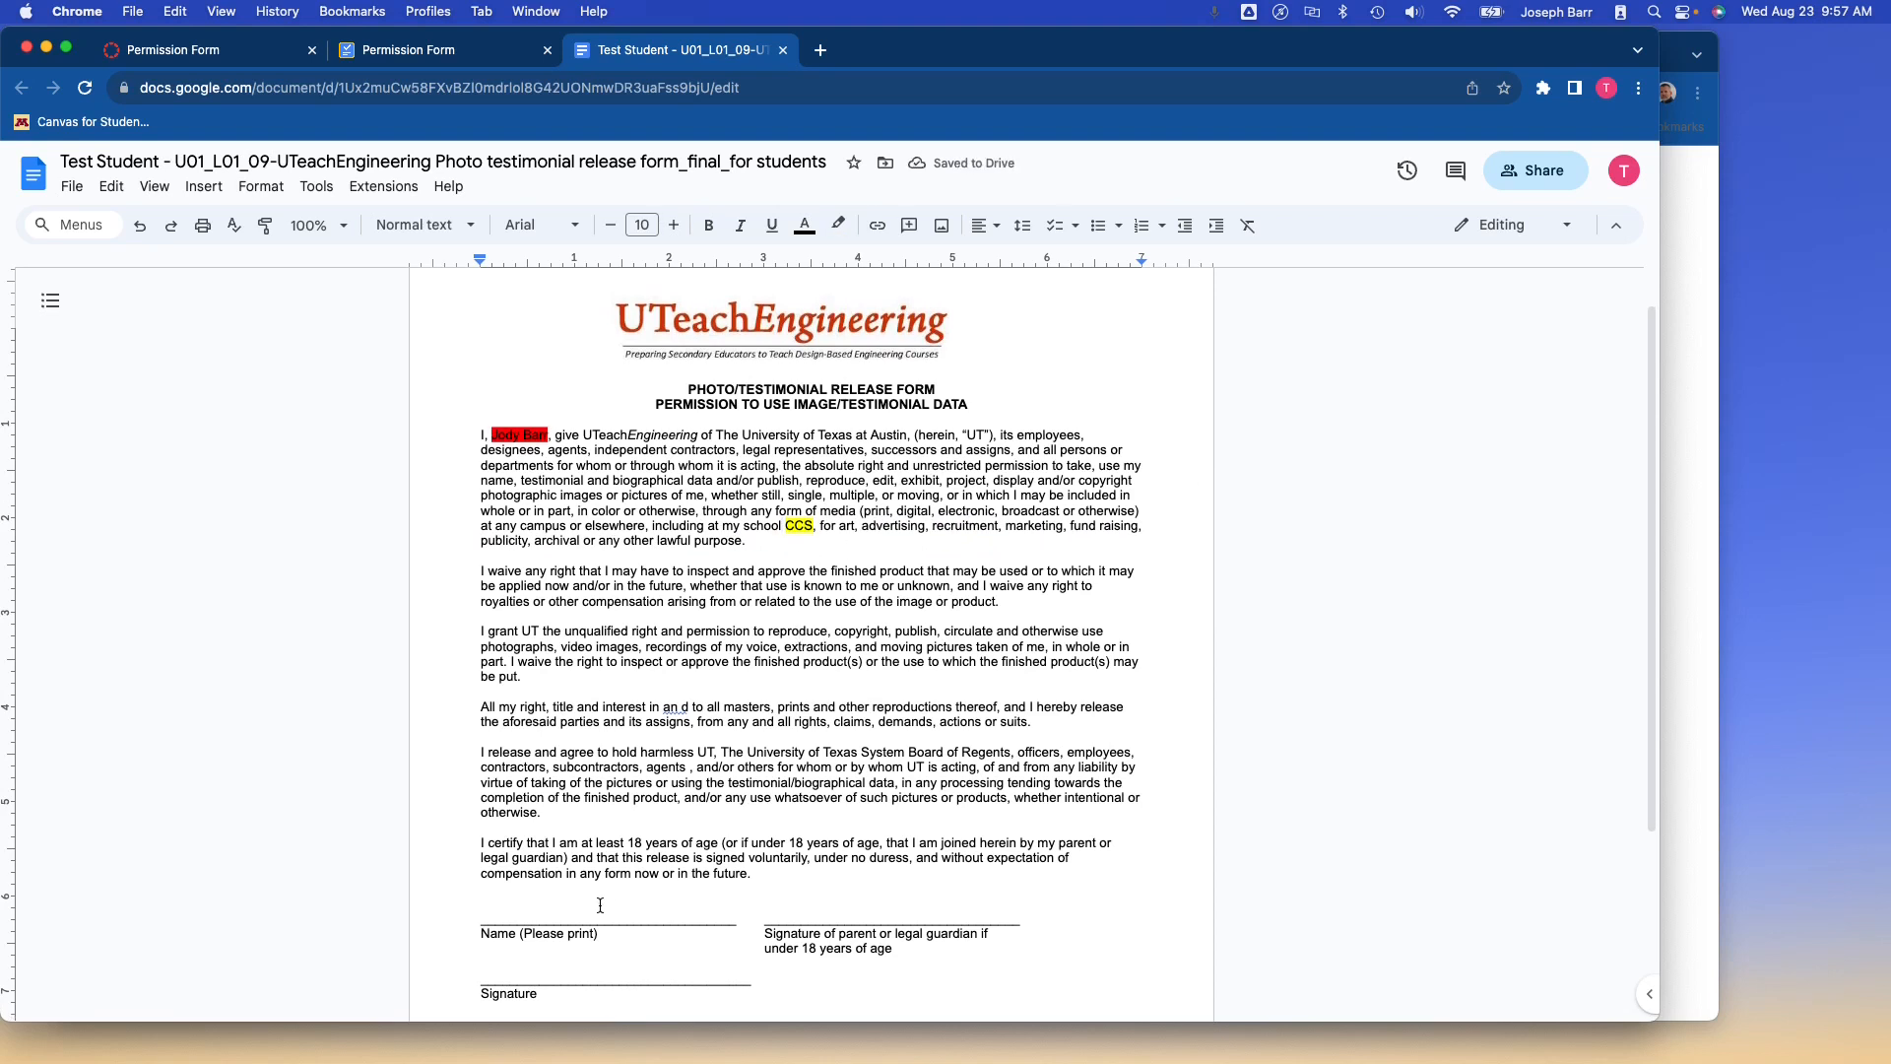
{"action": "scroll", "coordinate": [669, 953], "scroll_direction": "down", "scroll_amount": 4}
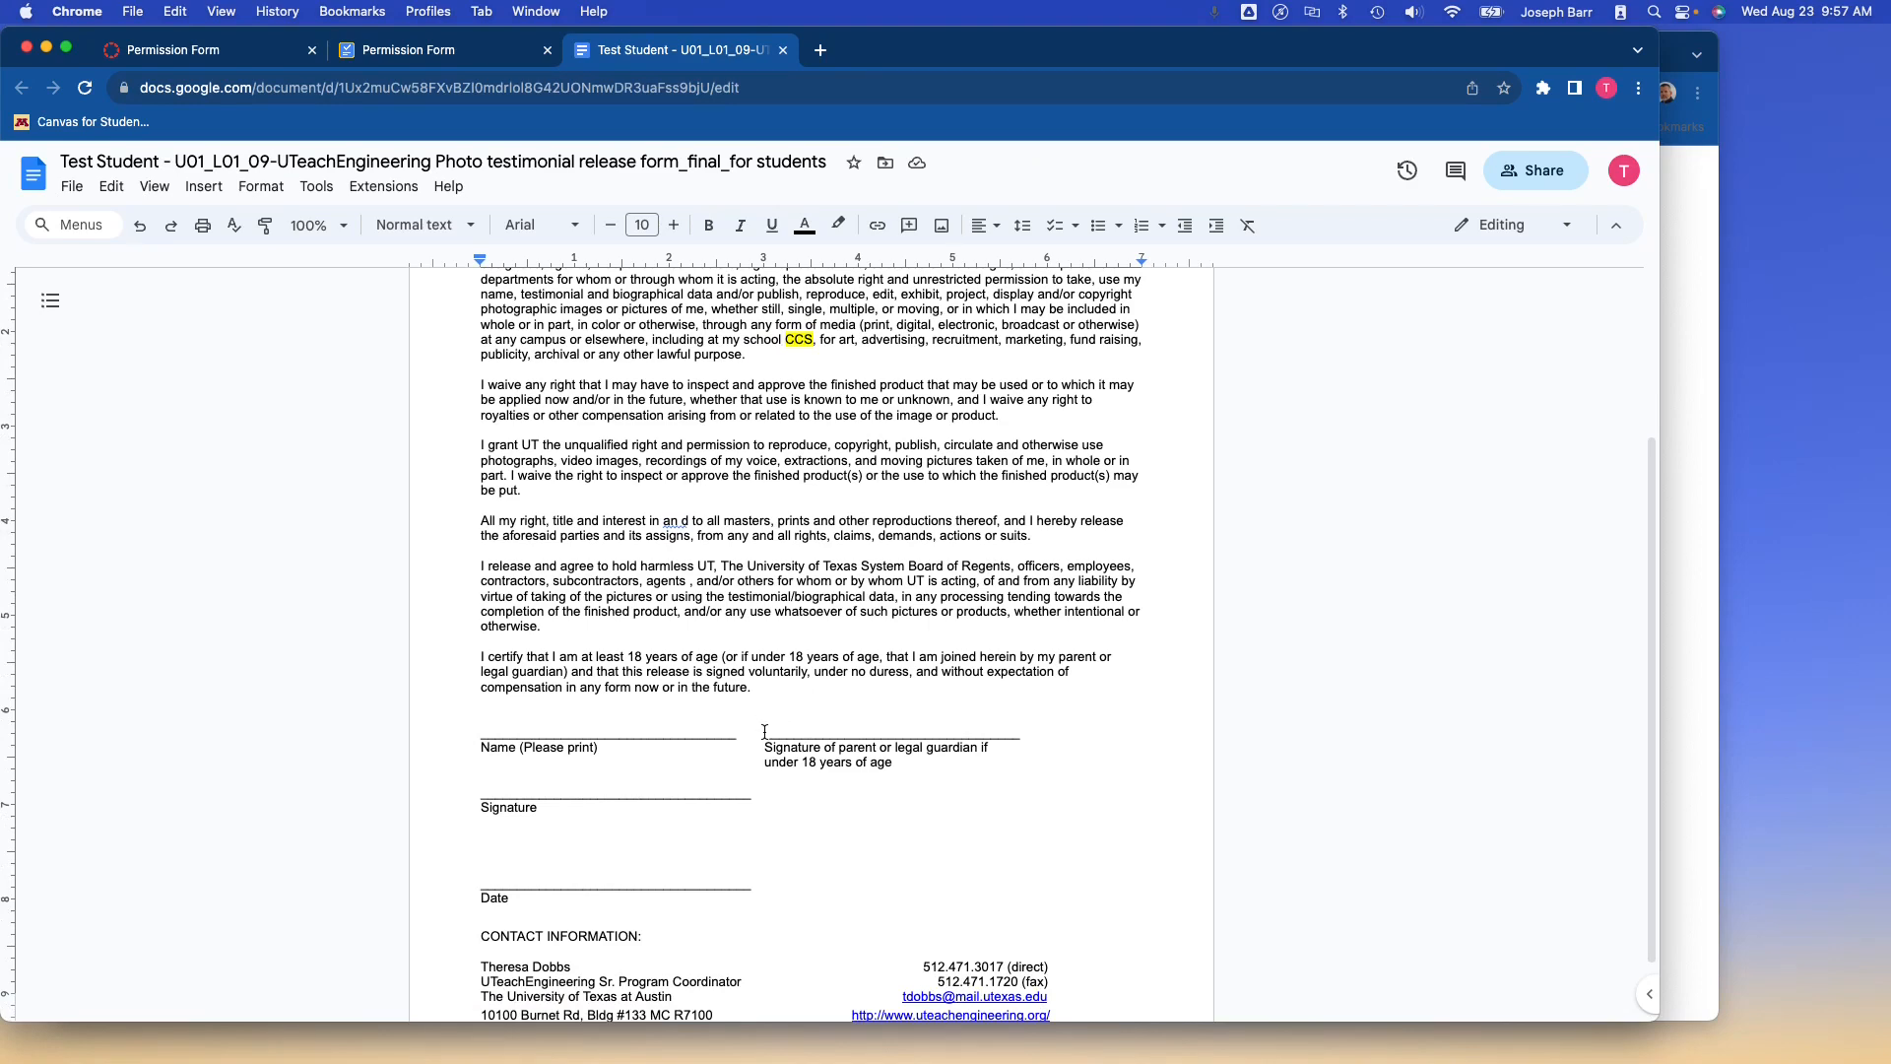
{"action": "scroll", "coordinate": [764, 732], "scroll_direction": "down", "scroll_amount": 2}
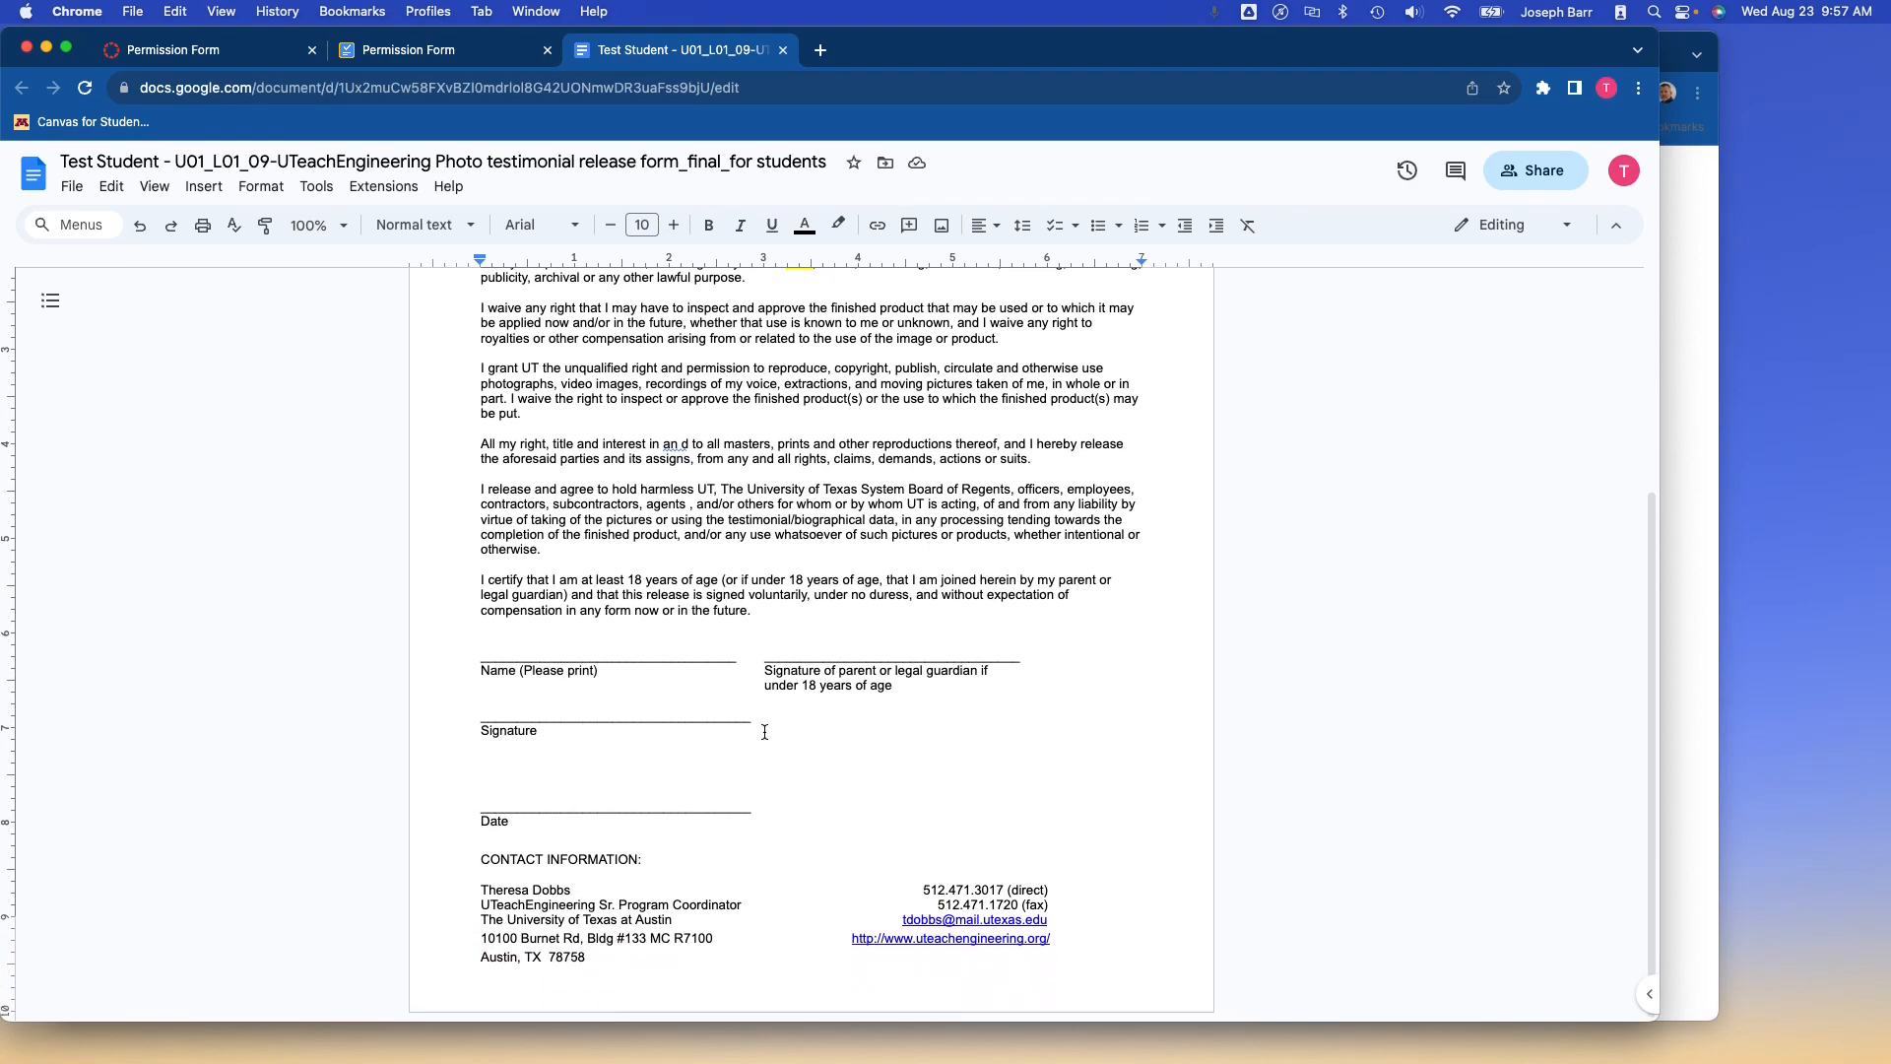
{"action": "scroll", "coordinate": [748, 699], "scroll_direction": "up", "scroll_amount": 8}
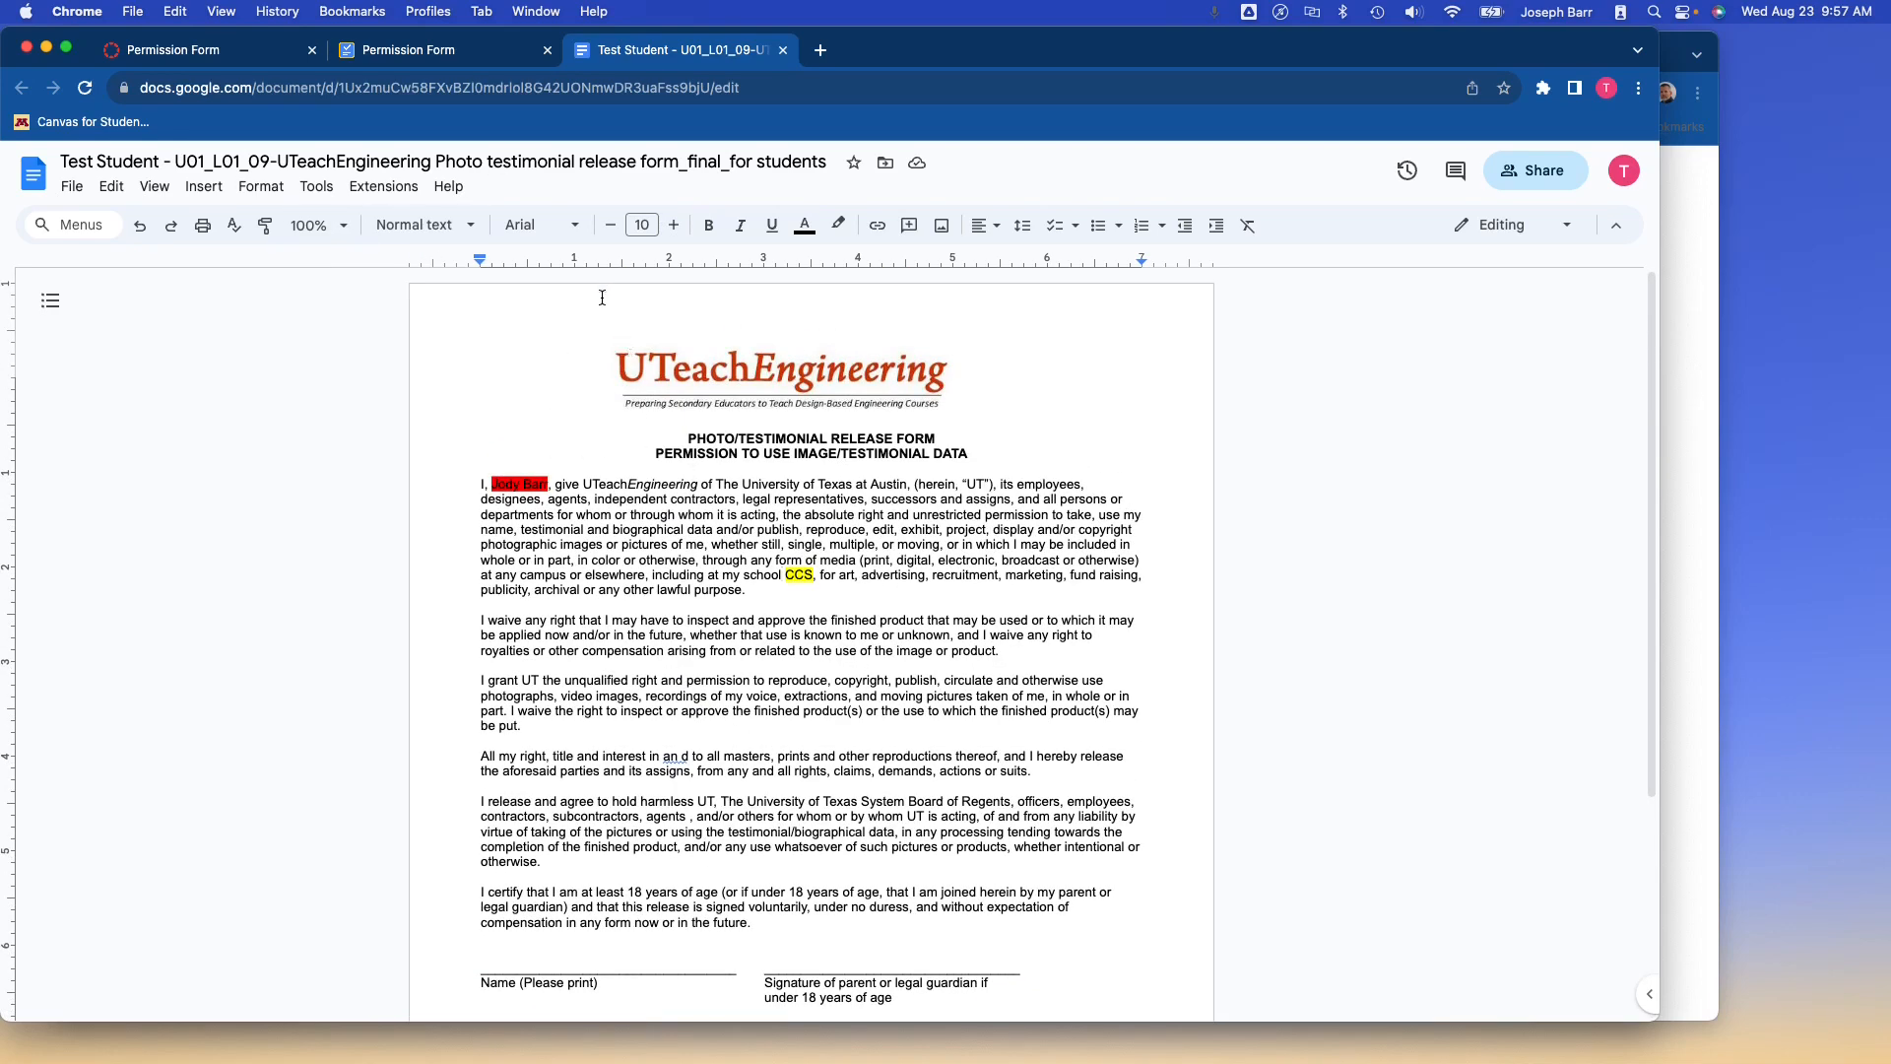
{"action": "left_click", "coordinate": [481, 52]}
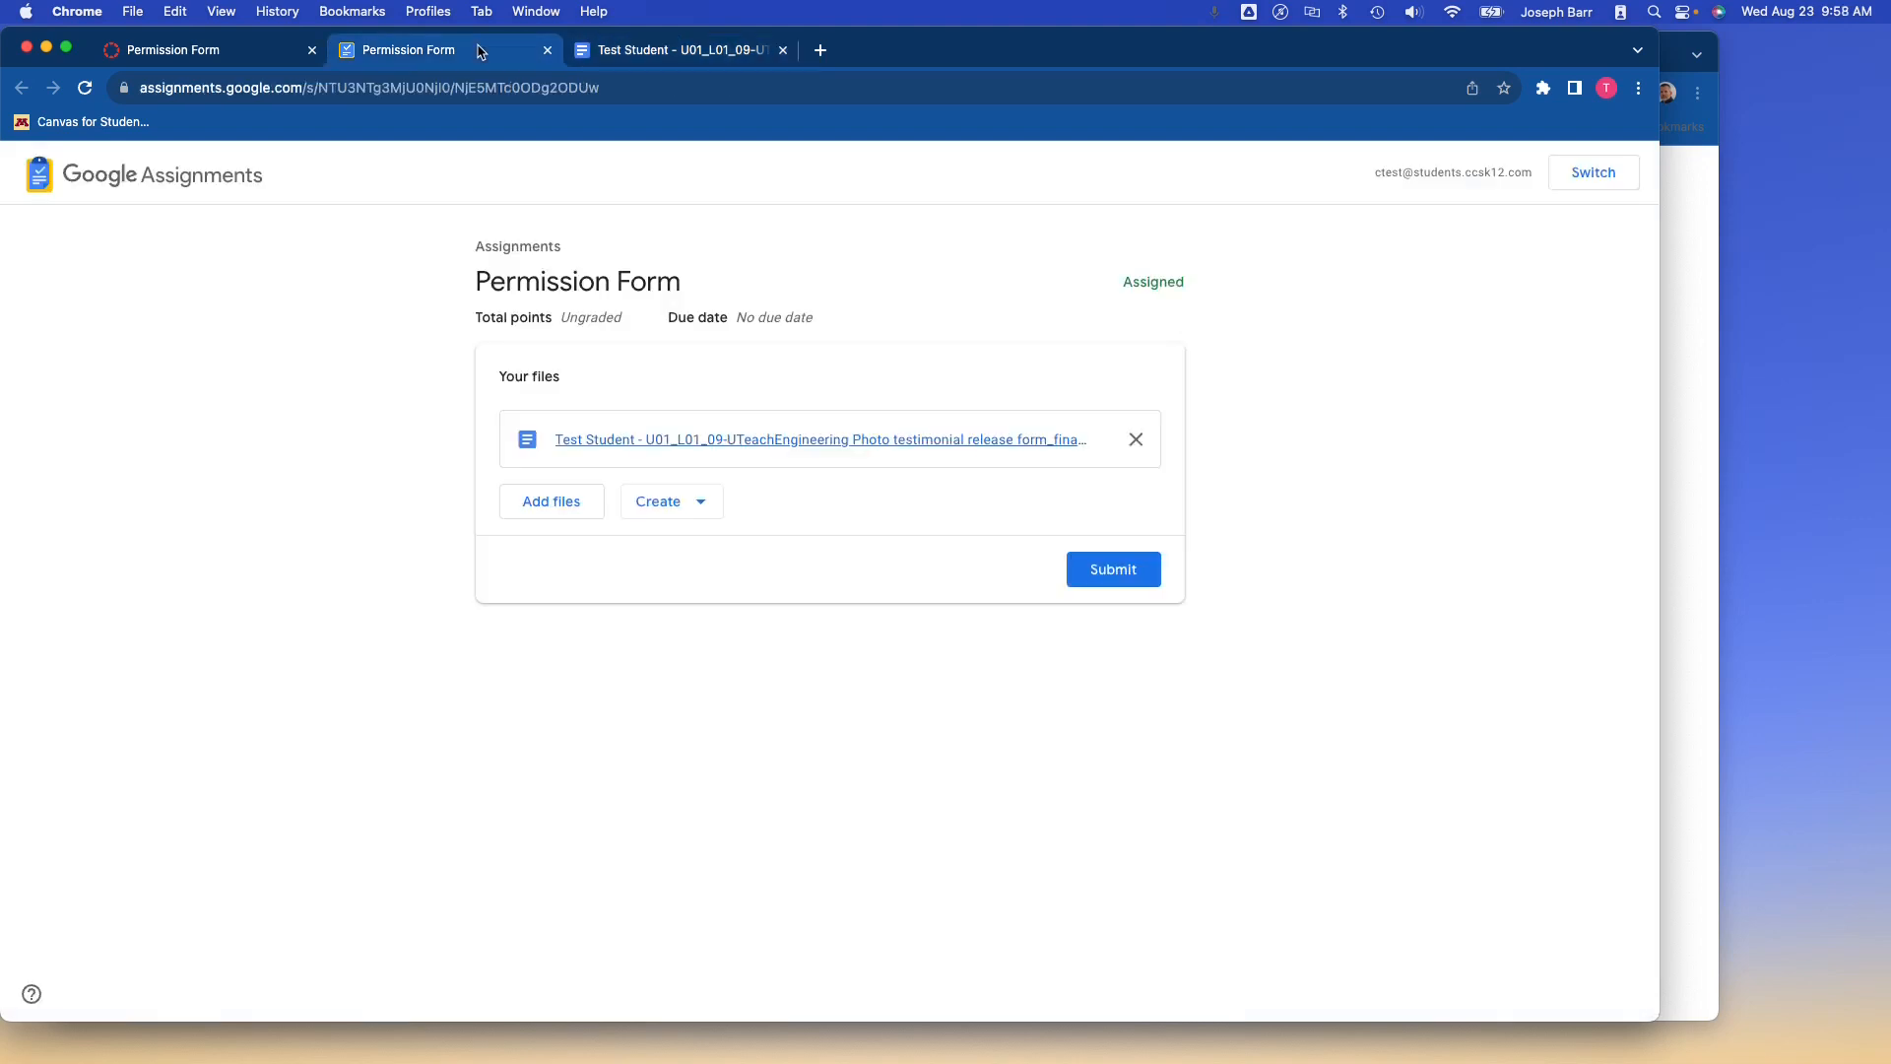
Submit the filled-in permission form from Google Assignments and confirm uploading it to the LMS.
{"action": "left_click", "coordinate": [1119, 572]}
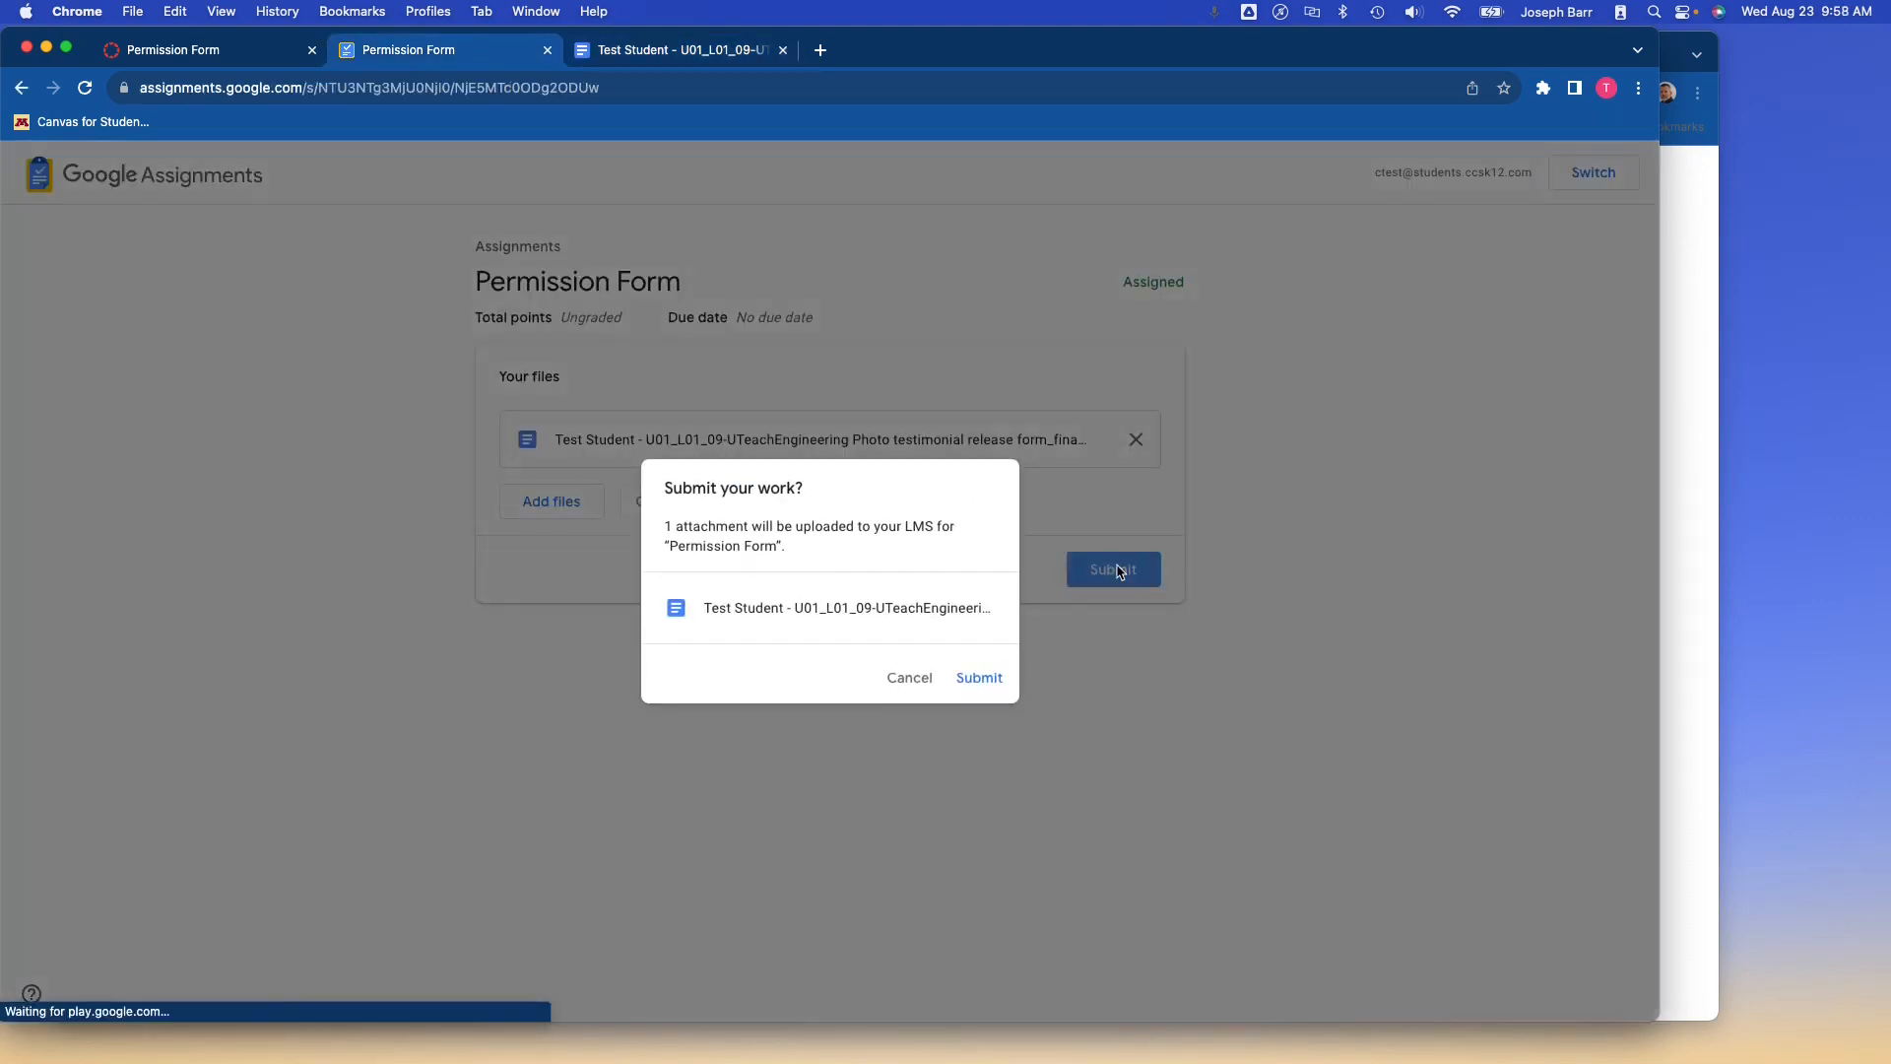
{"action": "left_click", "coordinate": [980, 679]}
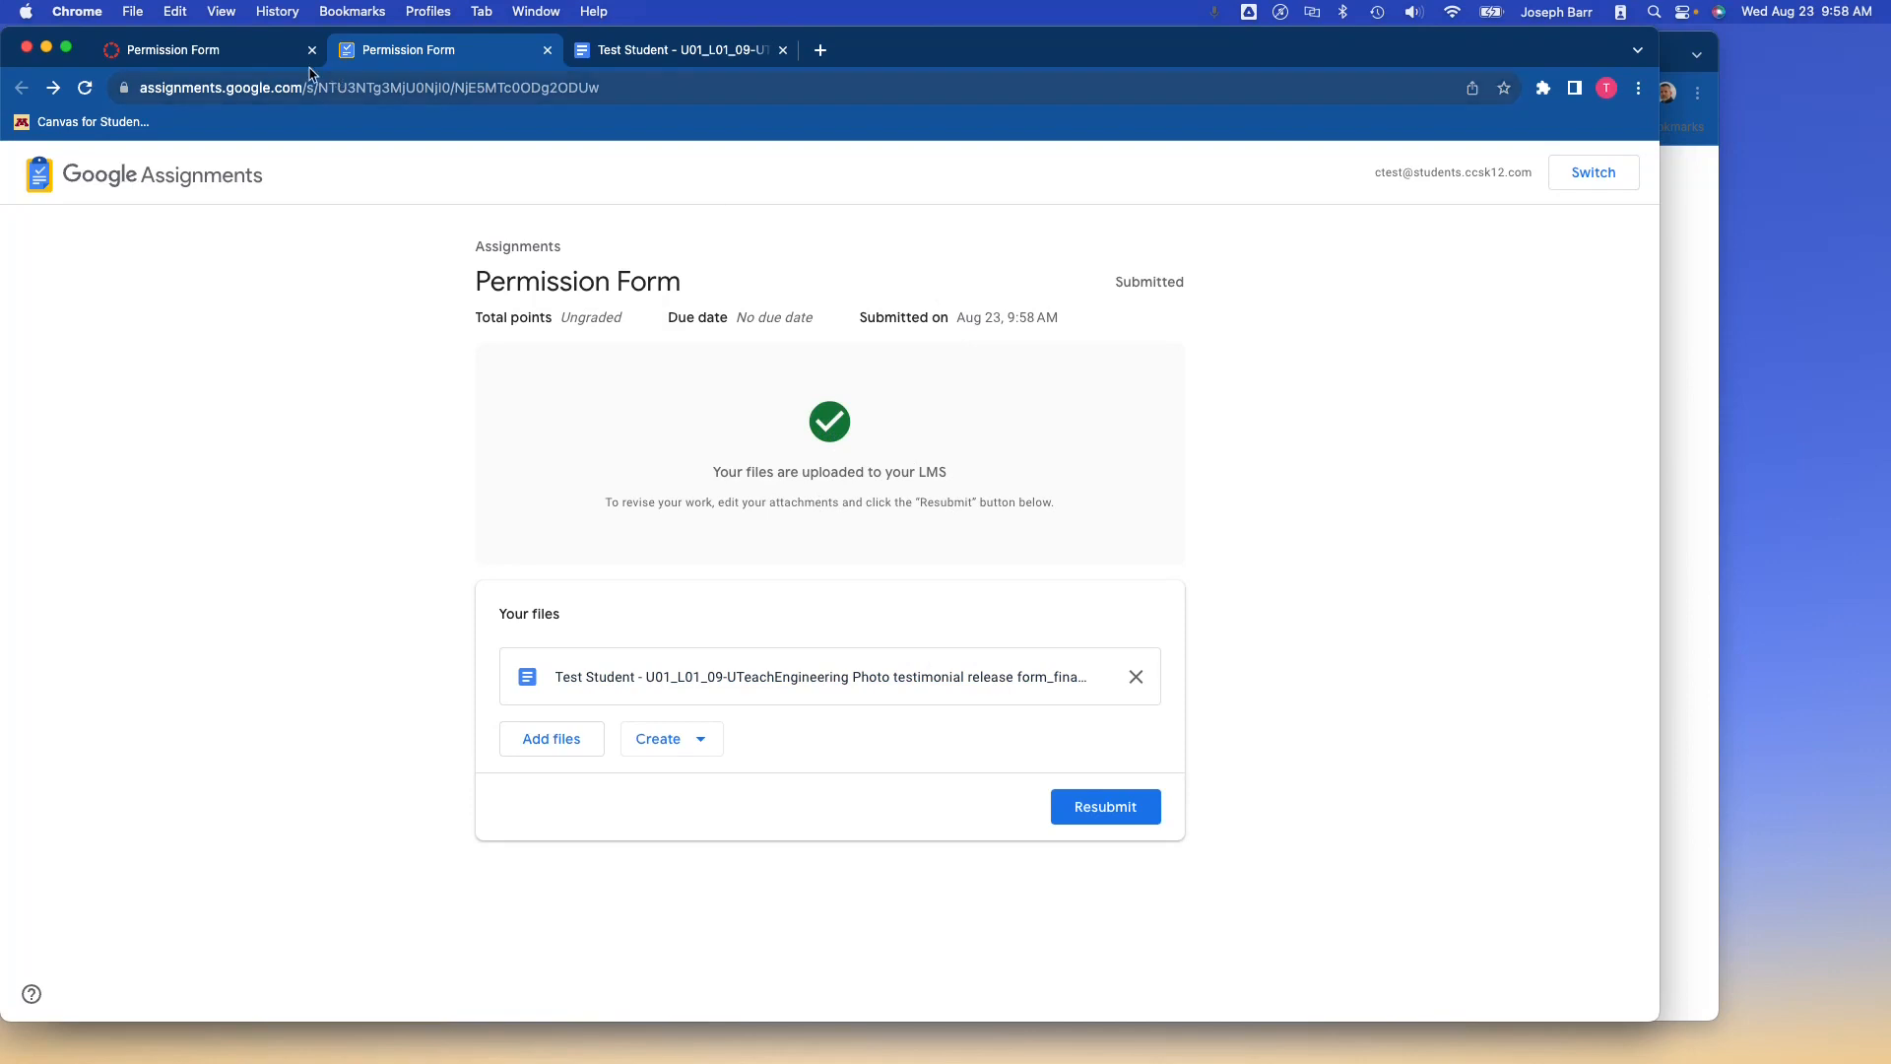
{"action": "key", "text": "ctrl+Up"}
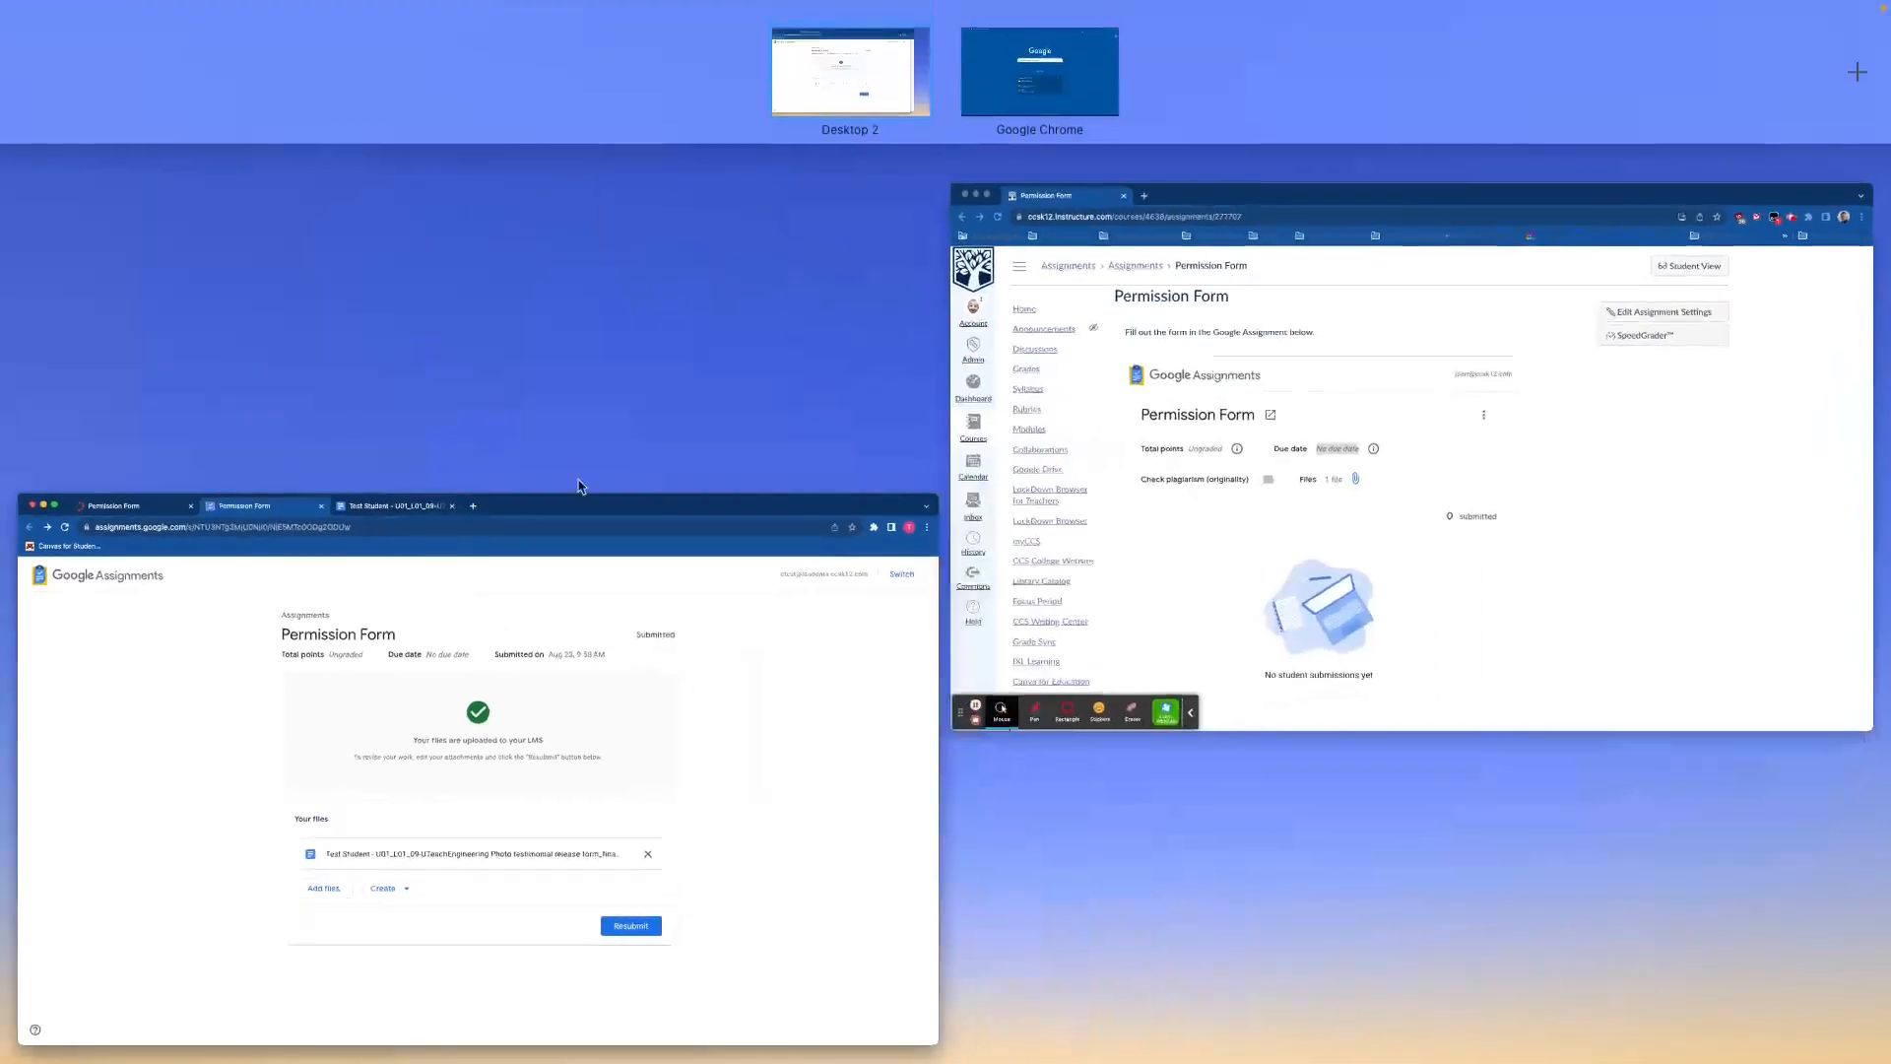
In the teacher's Canvas, reload the Permission Form and open the student's submitted release form in Google Docs.
{"action": "left_click", "coordinate": [1062, 493]}
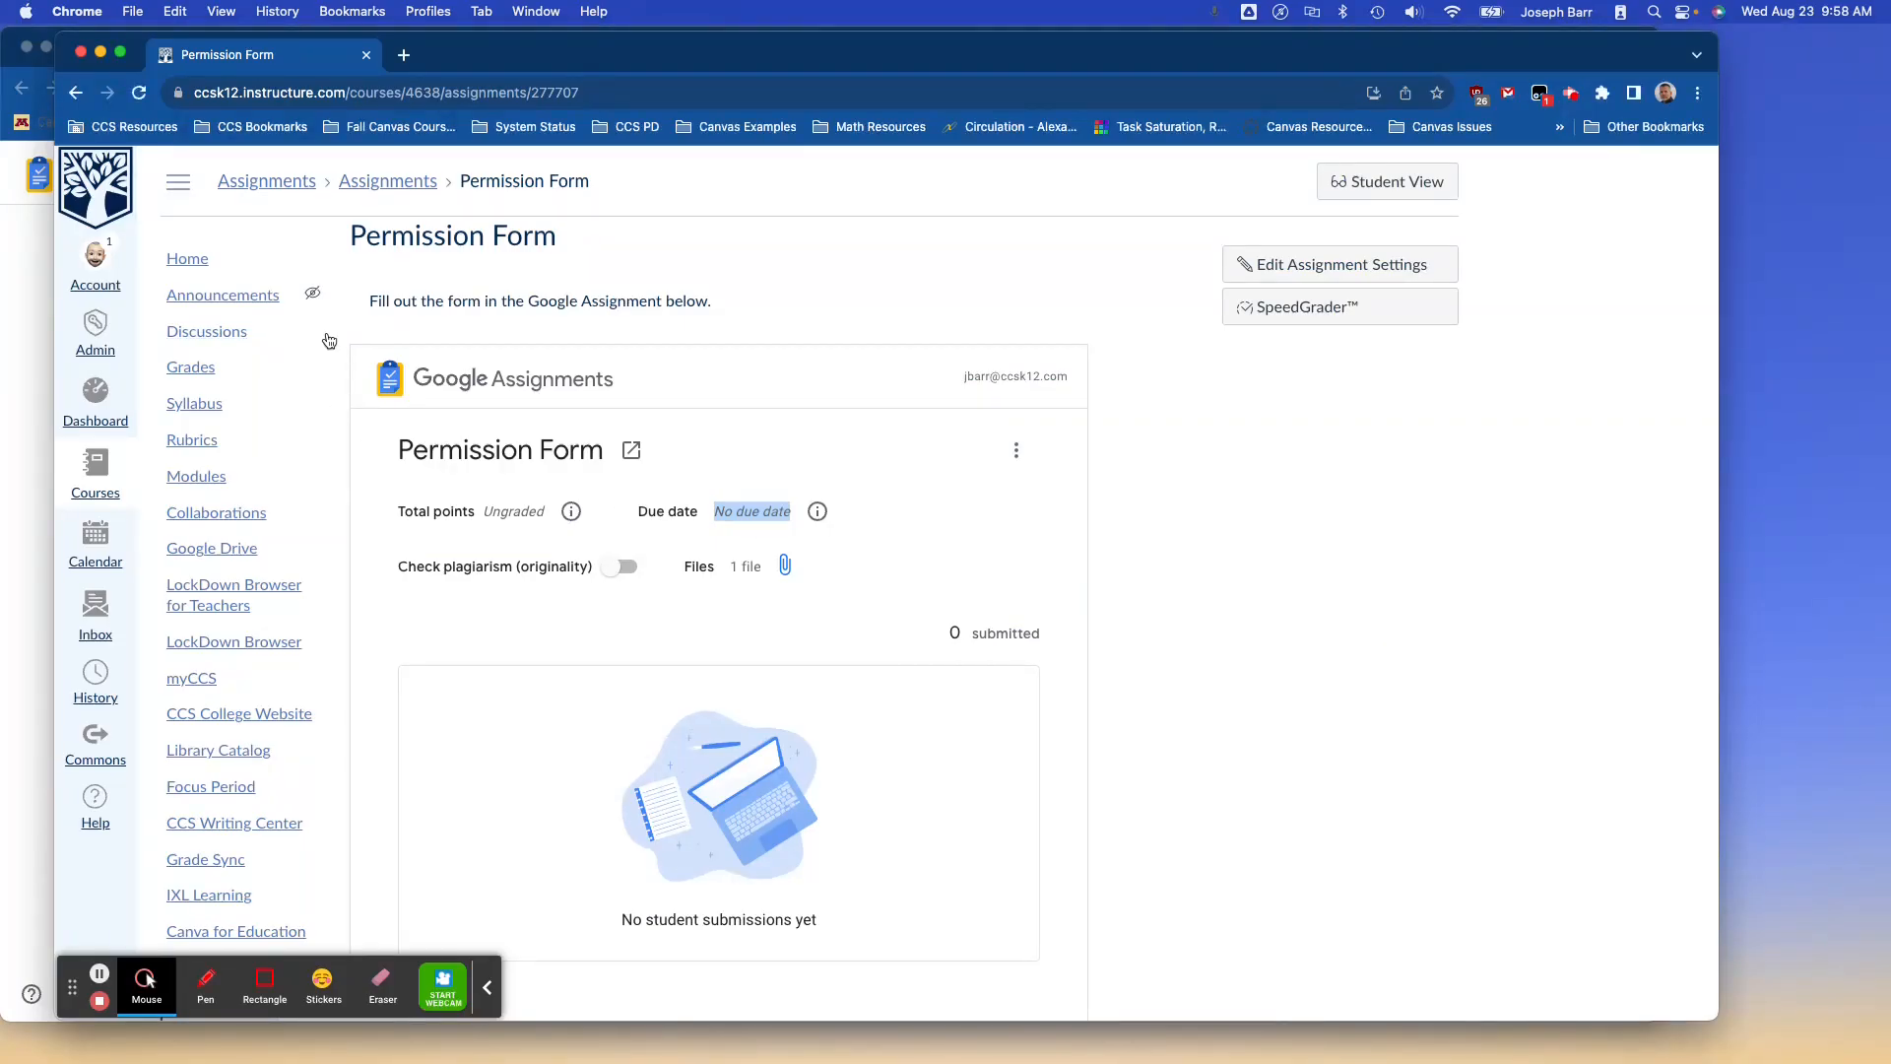
{"action": "left_click", "coordinate": [139, 95]}
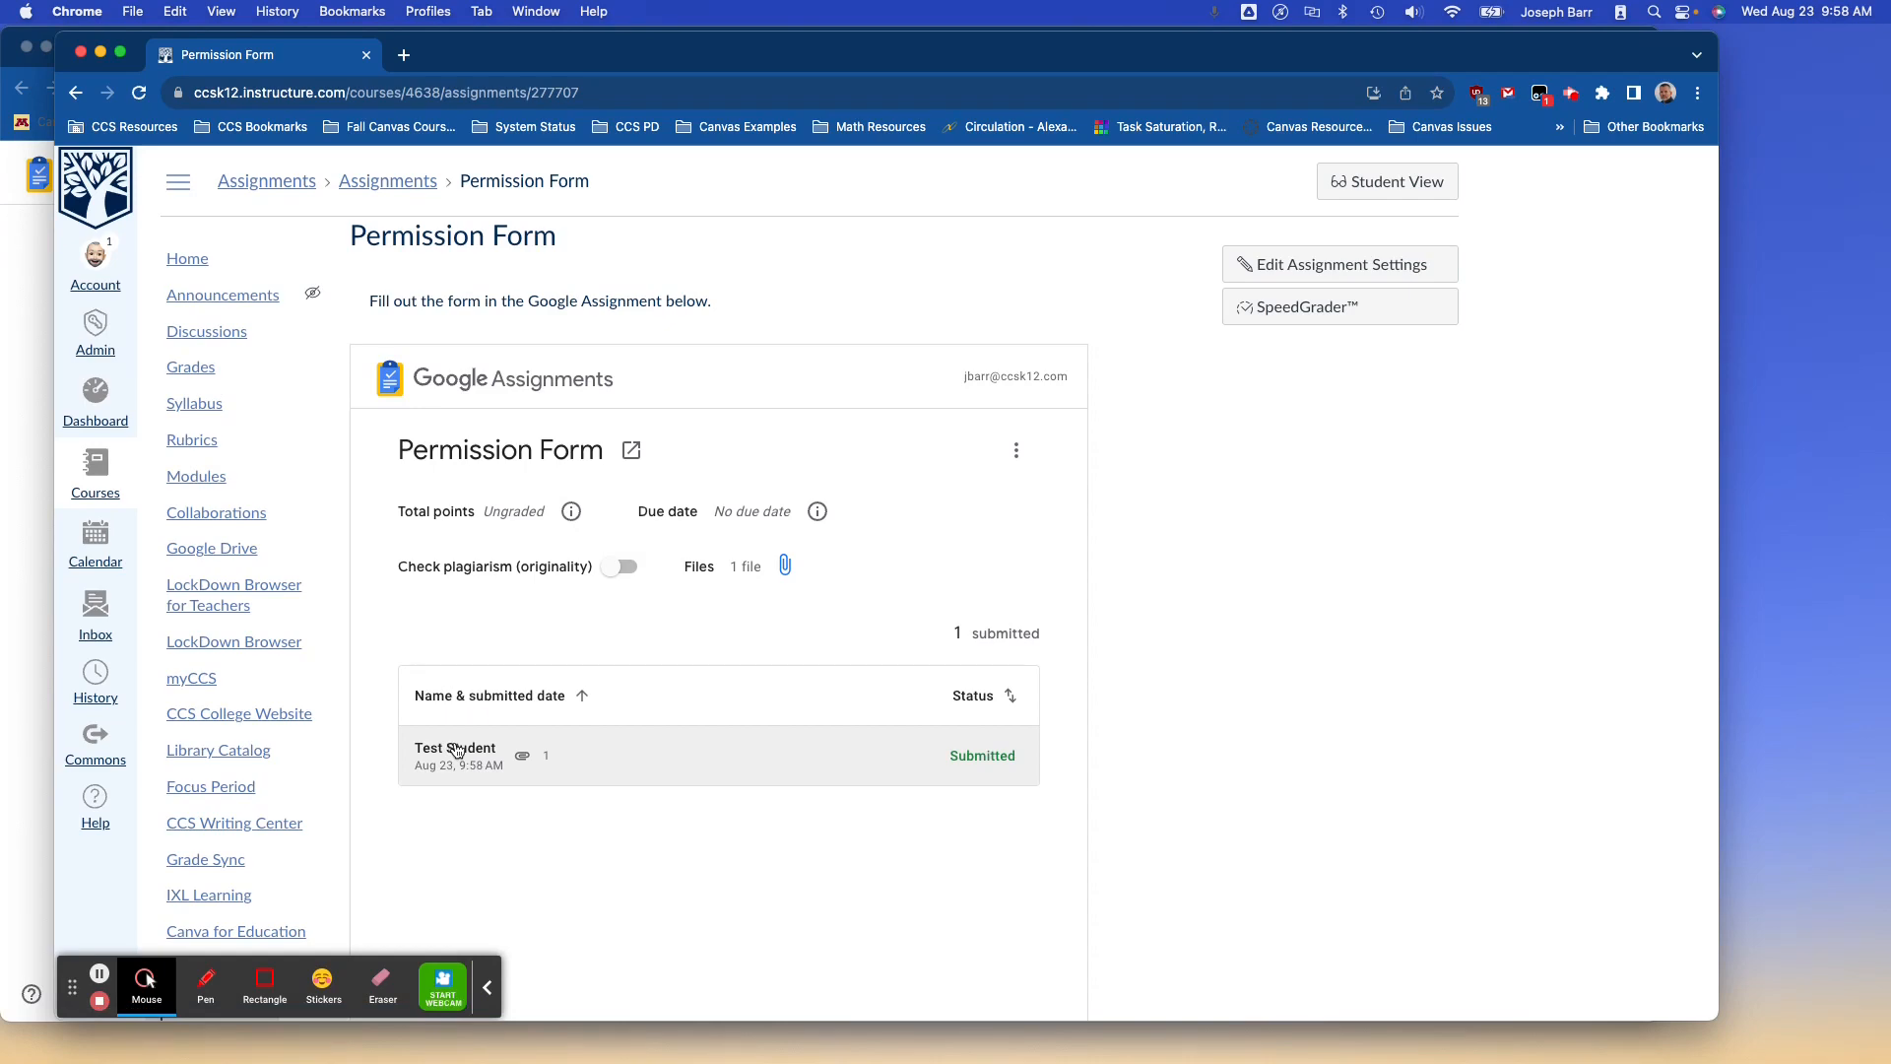
{"action": "left_click", "coordinate": [455, 749]}
{"action": "left_click", "coordinate": [615, 733]}
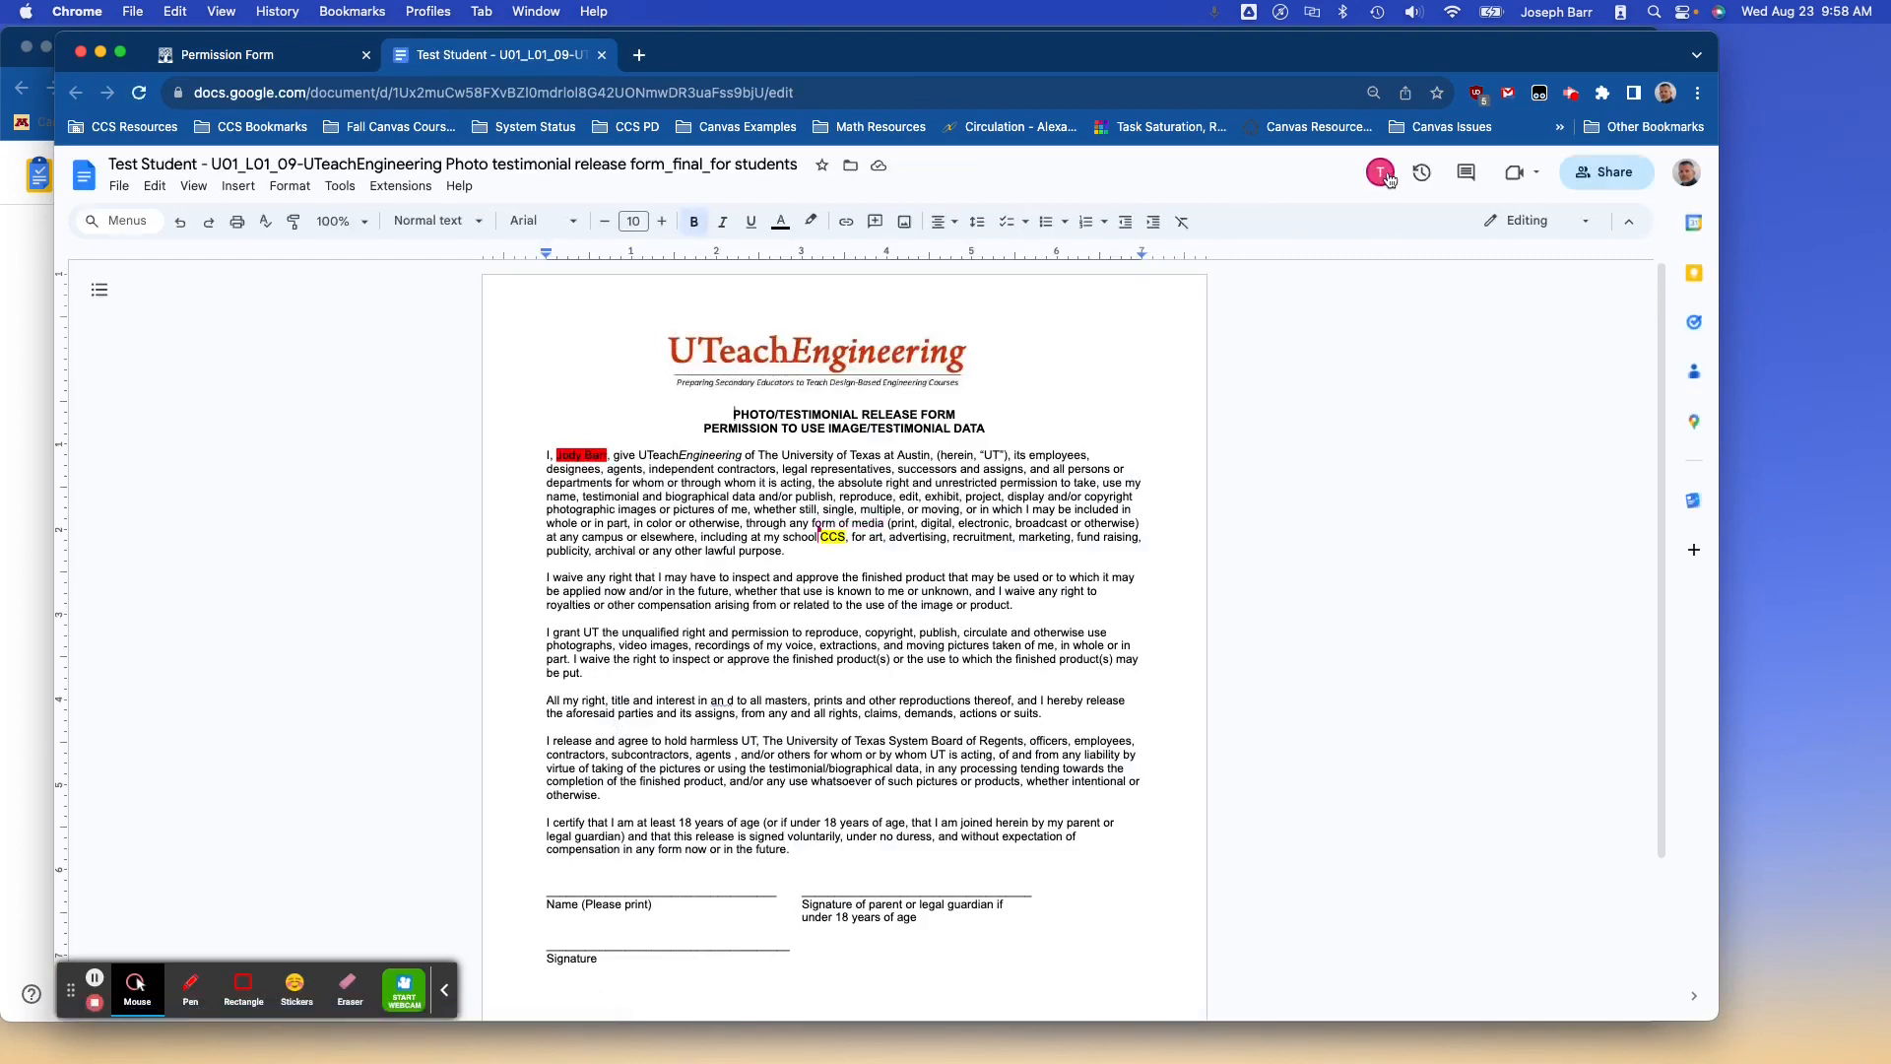
{"action": "mouse_move", "coordinate": [1389, 184]}
{"action": "left_click", "coordinate": [280, 52]}
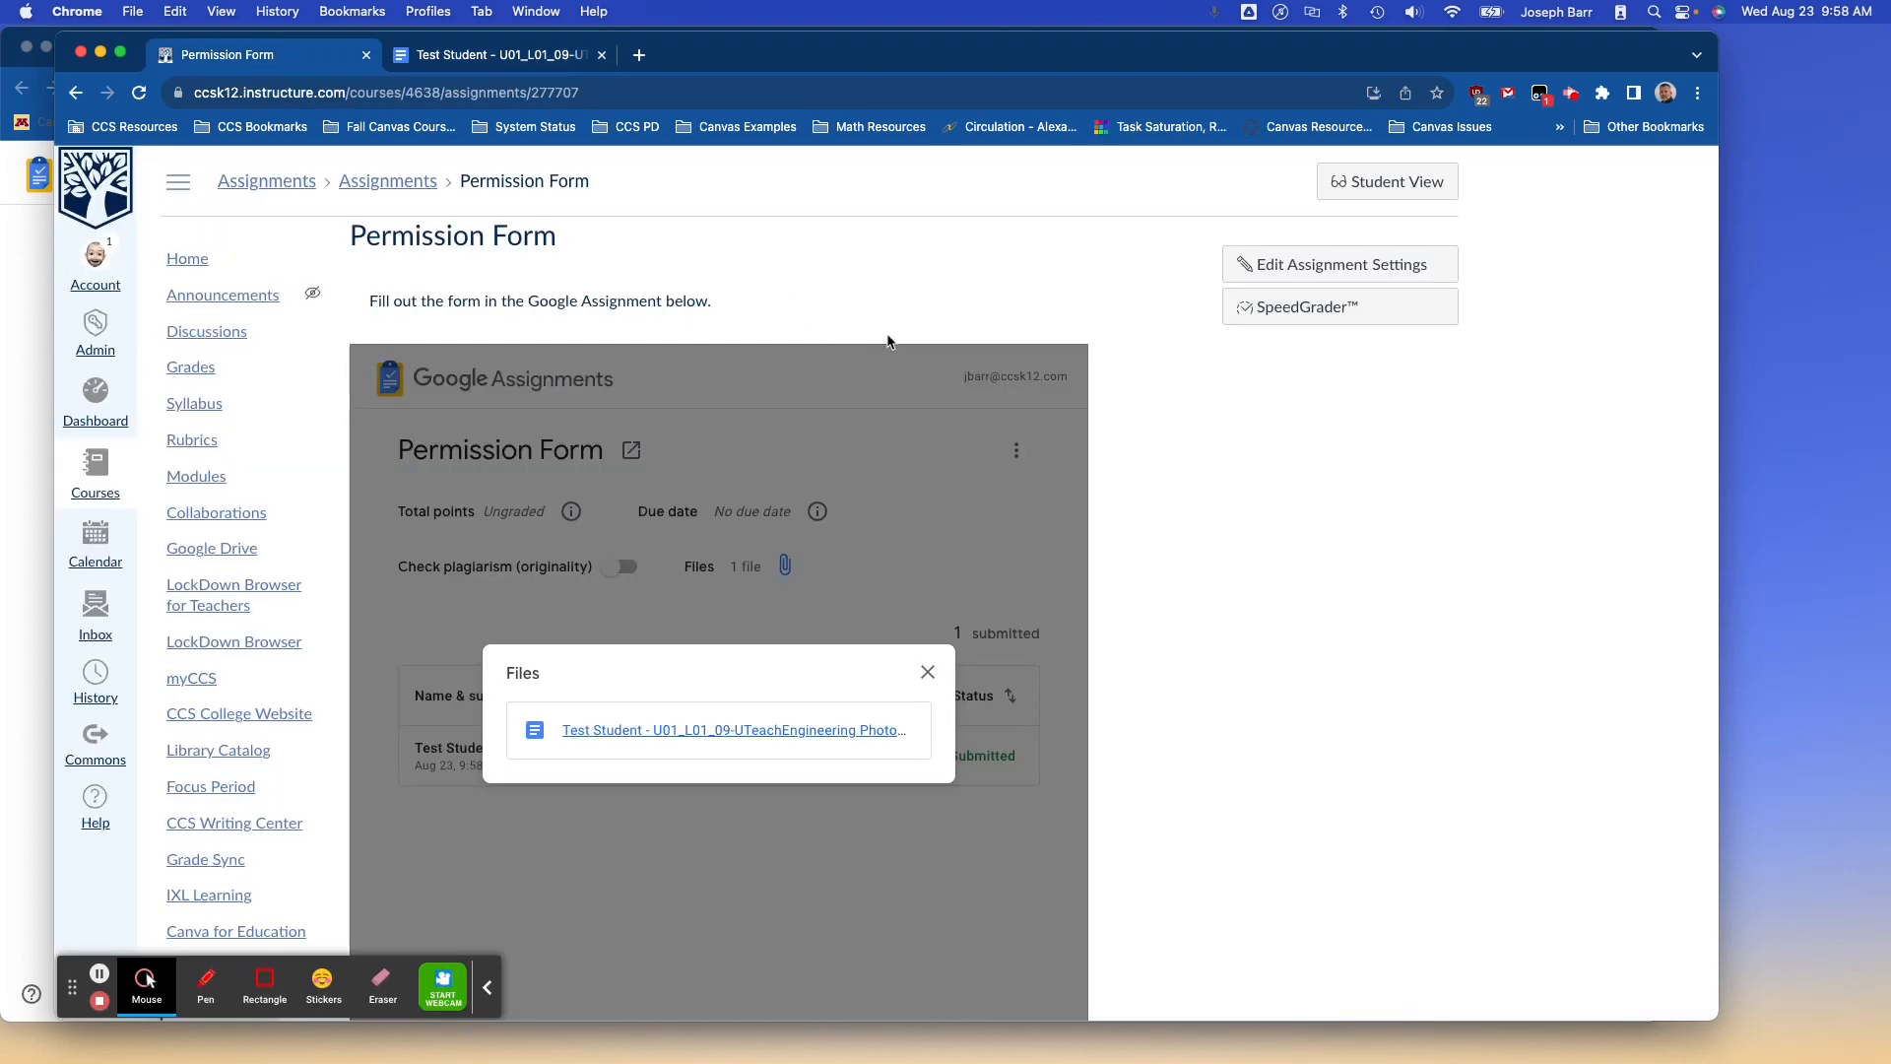
In SpeedGrader, circle CCS on the student's form and attach the comment 'Good catch.'.
{"action": "left_click", "coordinate": [1295, 313]}
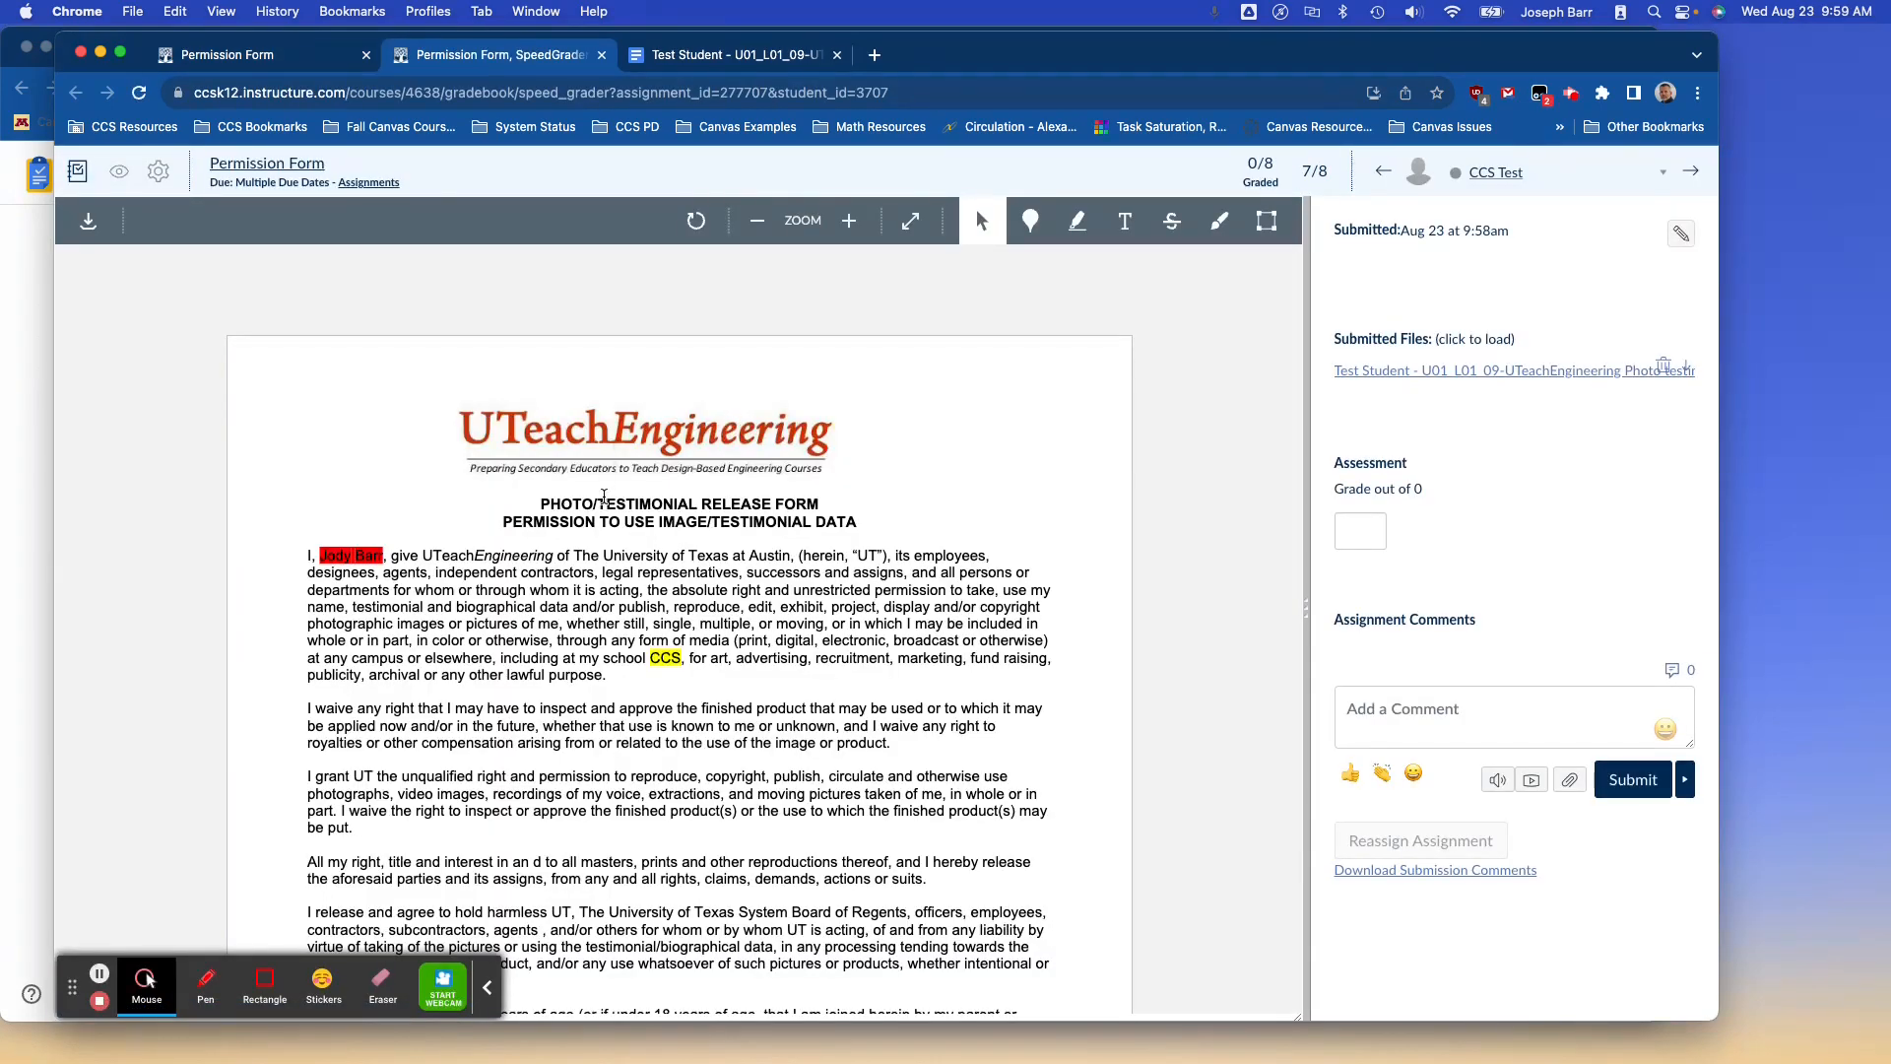
{"action": "scroll", "coordinate": [606, 492], "scroll_direction": "down", "scroll_amount": 1}
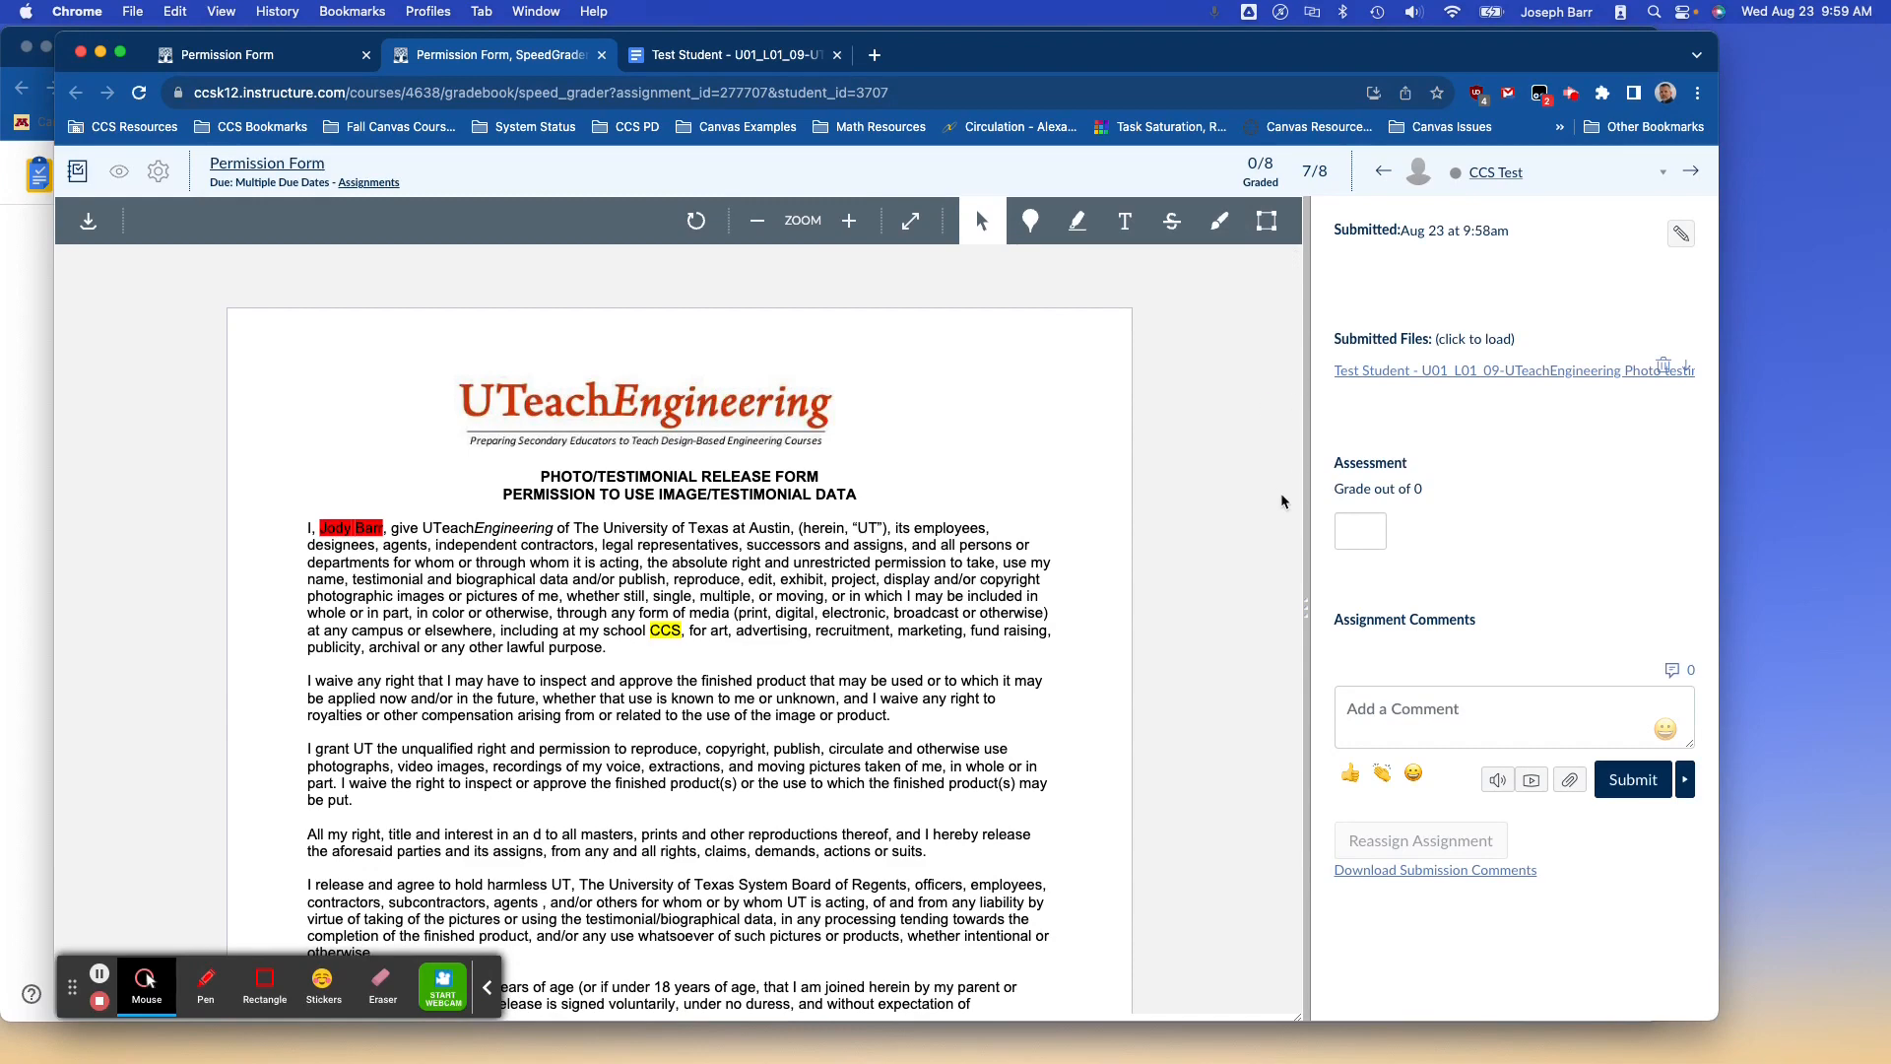
{"action": "left_click", "coordinate": [1219, 220]}
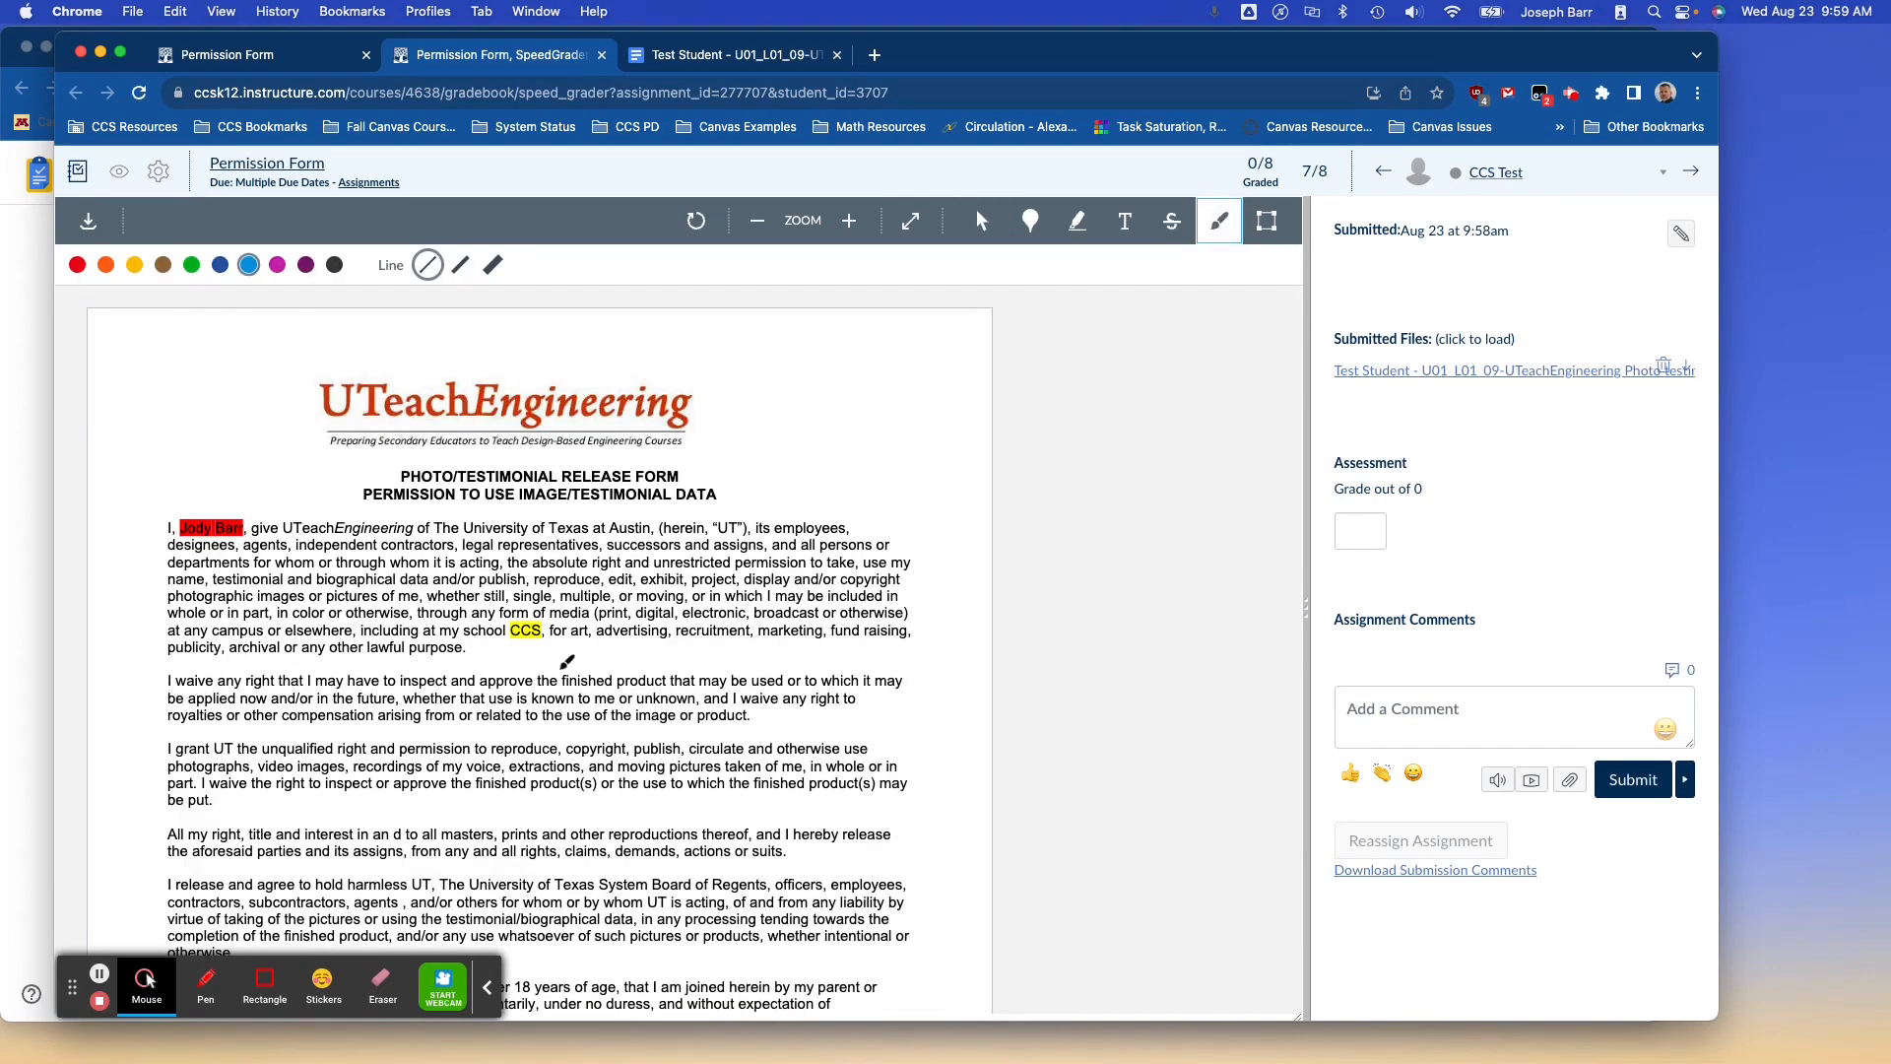
{"action": "left_click", "coordinate": [531, 635]}
{"action": "mouse_move", "coordinate": [530, 633]}
{"action": "left_mouse_down"}
{"action": "mouse_move", "coordinate": [497, 603]}
{"action": "mouse_move", "coordinate": [537, 586]}
{"action": "mouse_move", "coordinate": [561, 623]}
{"action": "mouse_move", "coordinate": [527, 640]}
{"action": "left_mouse_up"}
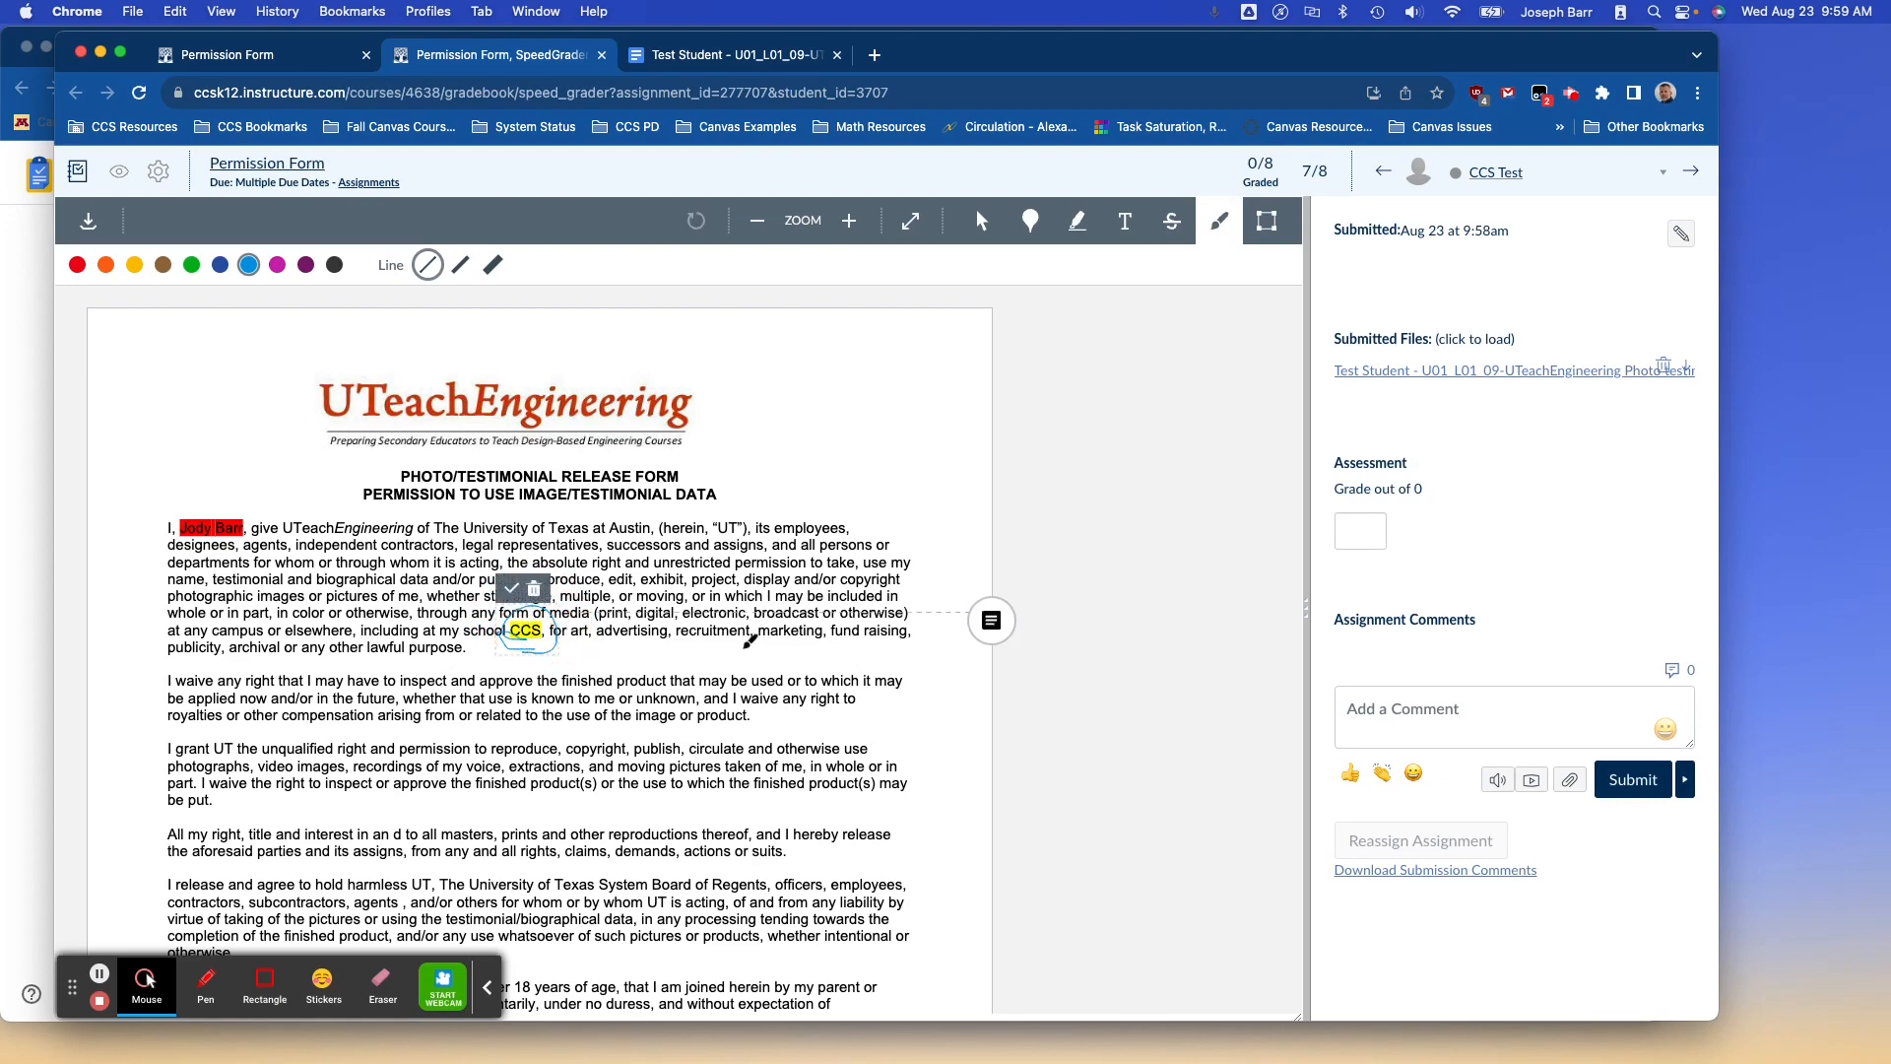
{"action": "left_click", "coordinate": [989, 618]}
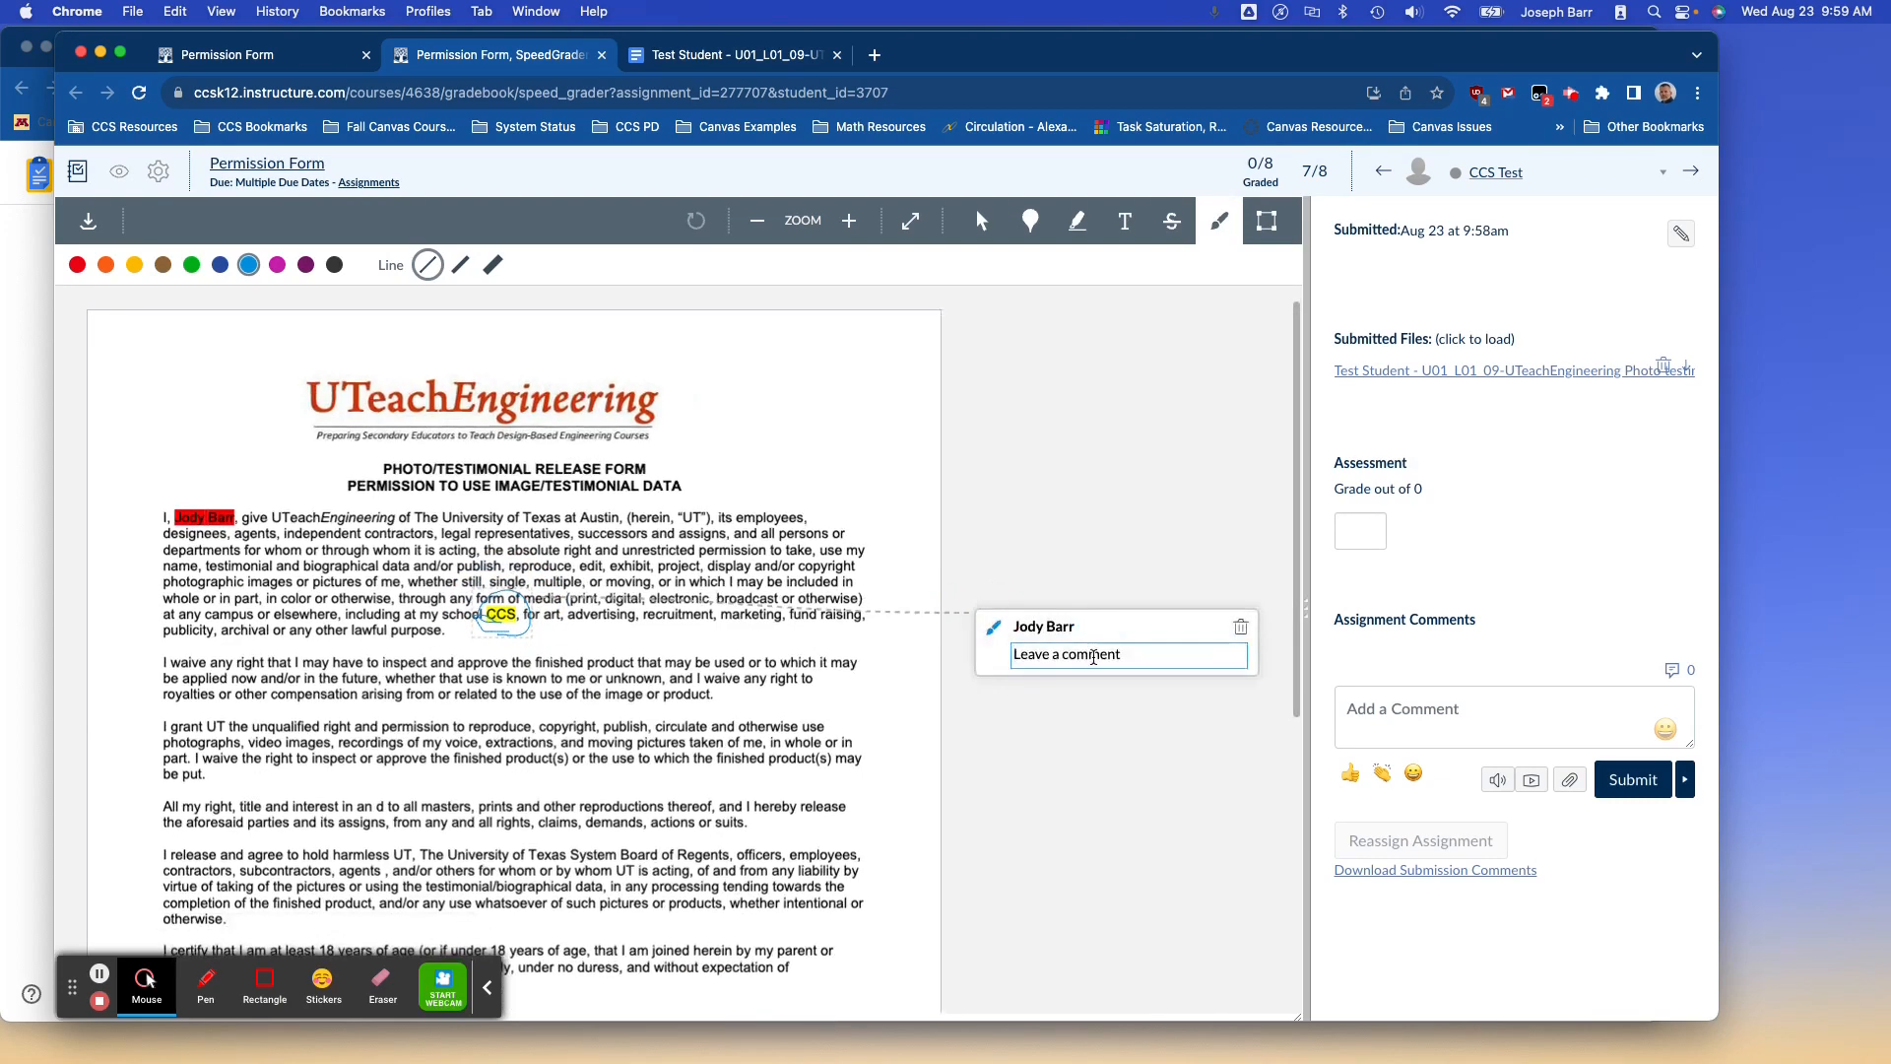
{"action": "type", "text": "Good catch"}
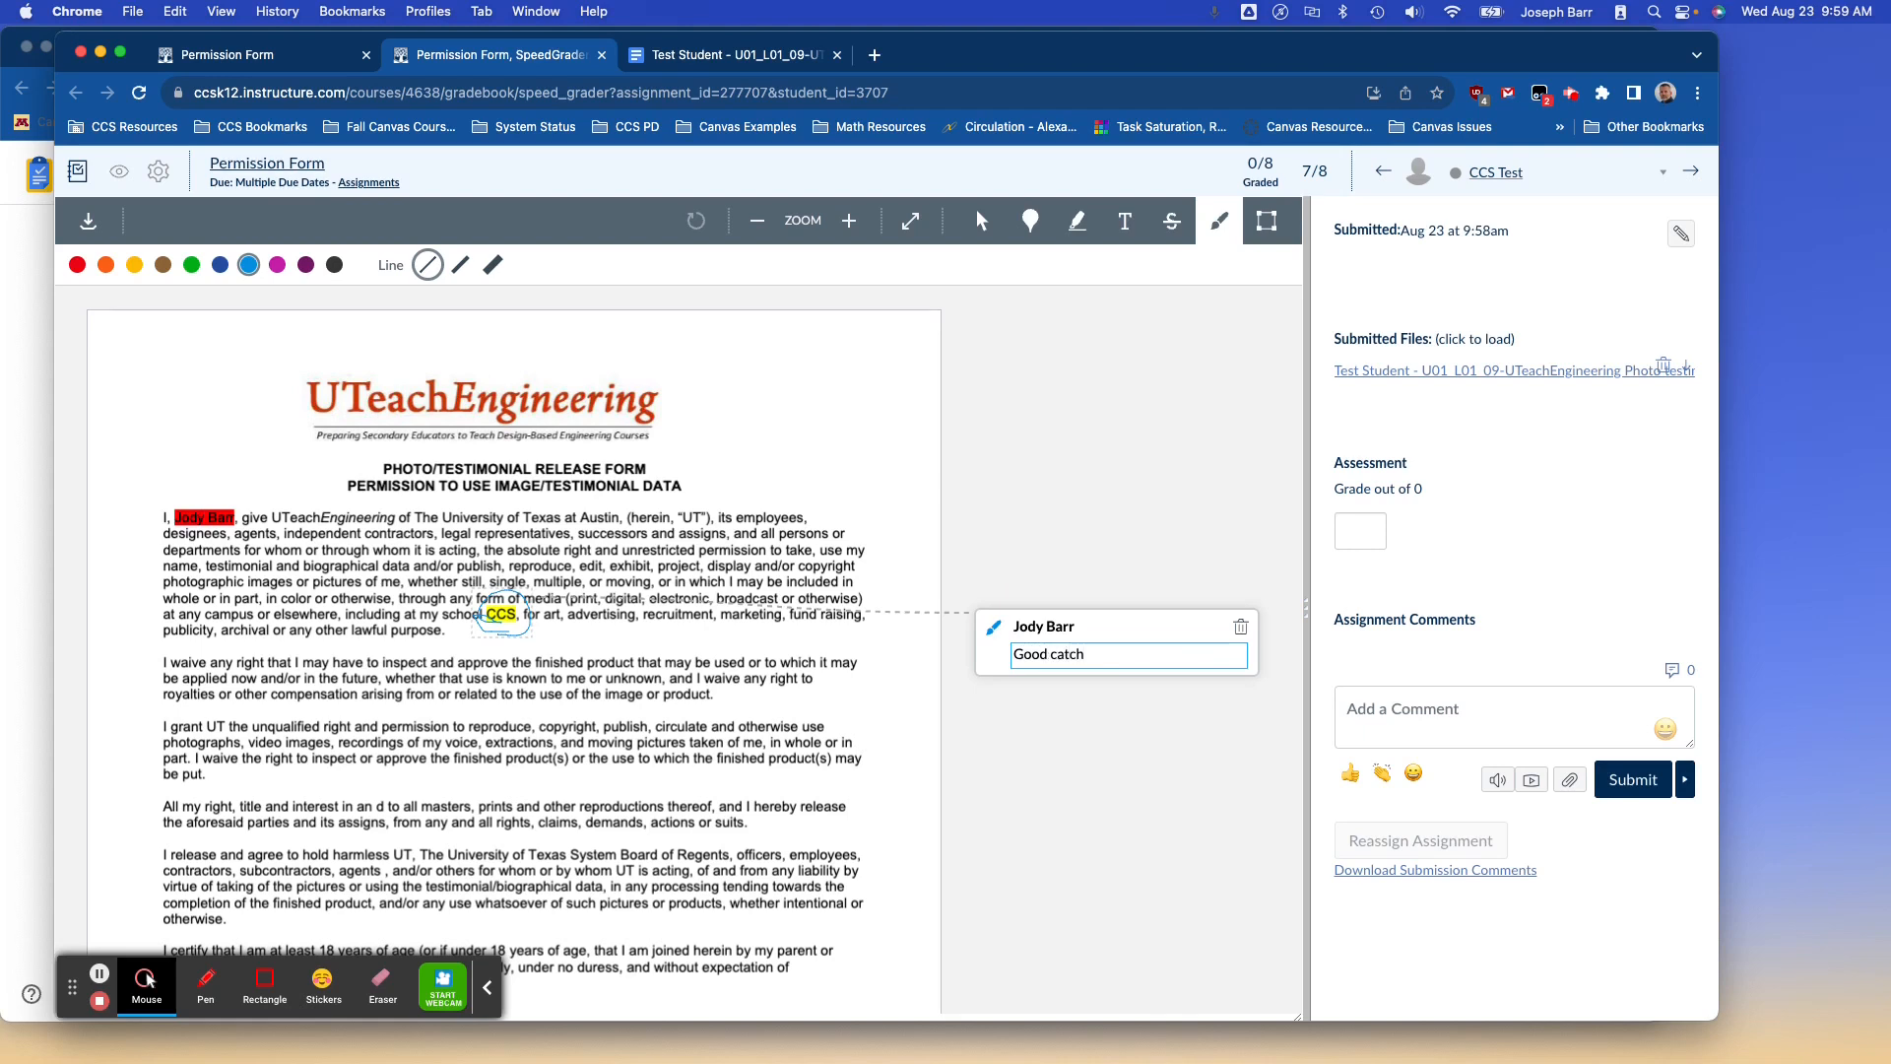
{"action": "type", "text": "."}
{"action": "key", "text": "Return"}
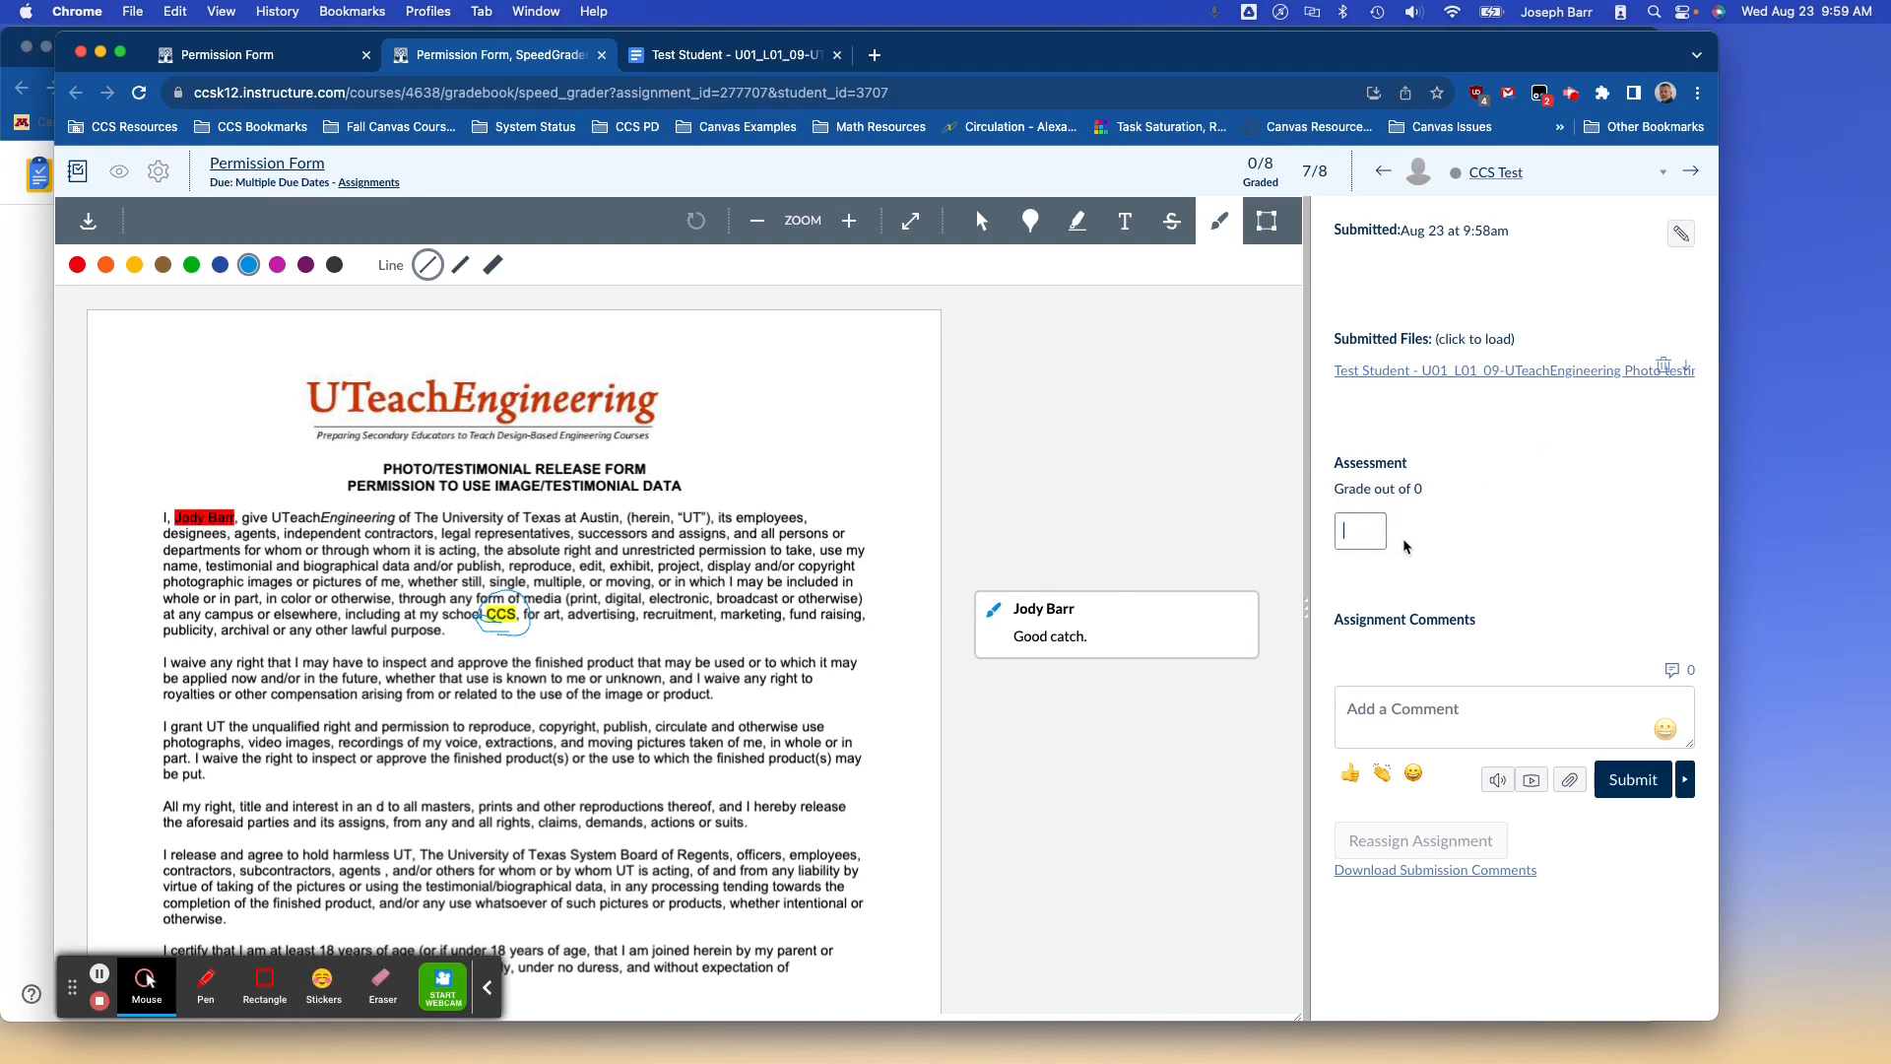
Give the submission a grade of 5 and return to the Canvas assignment page.
{"action": "type", "text": "5"}
{"action": "left_click", "coordinate": [1453, 583]}
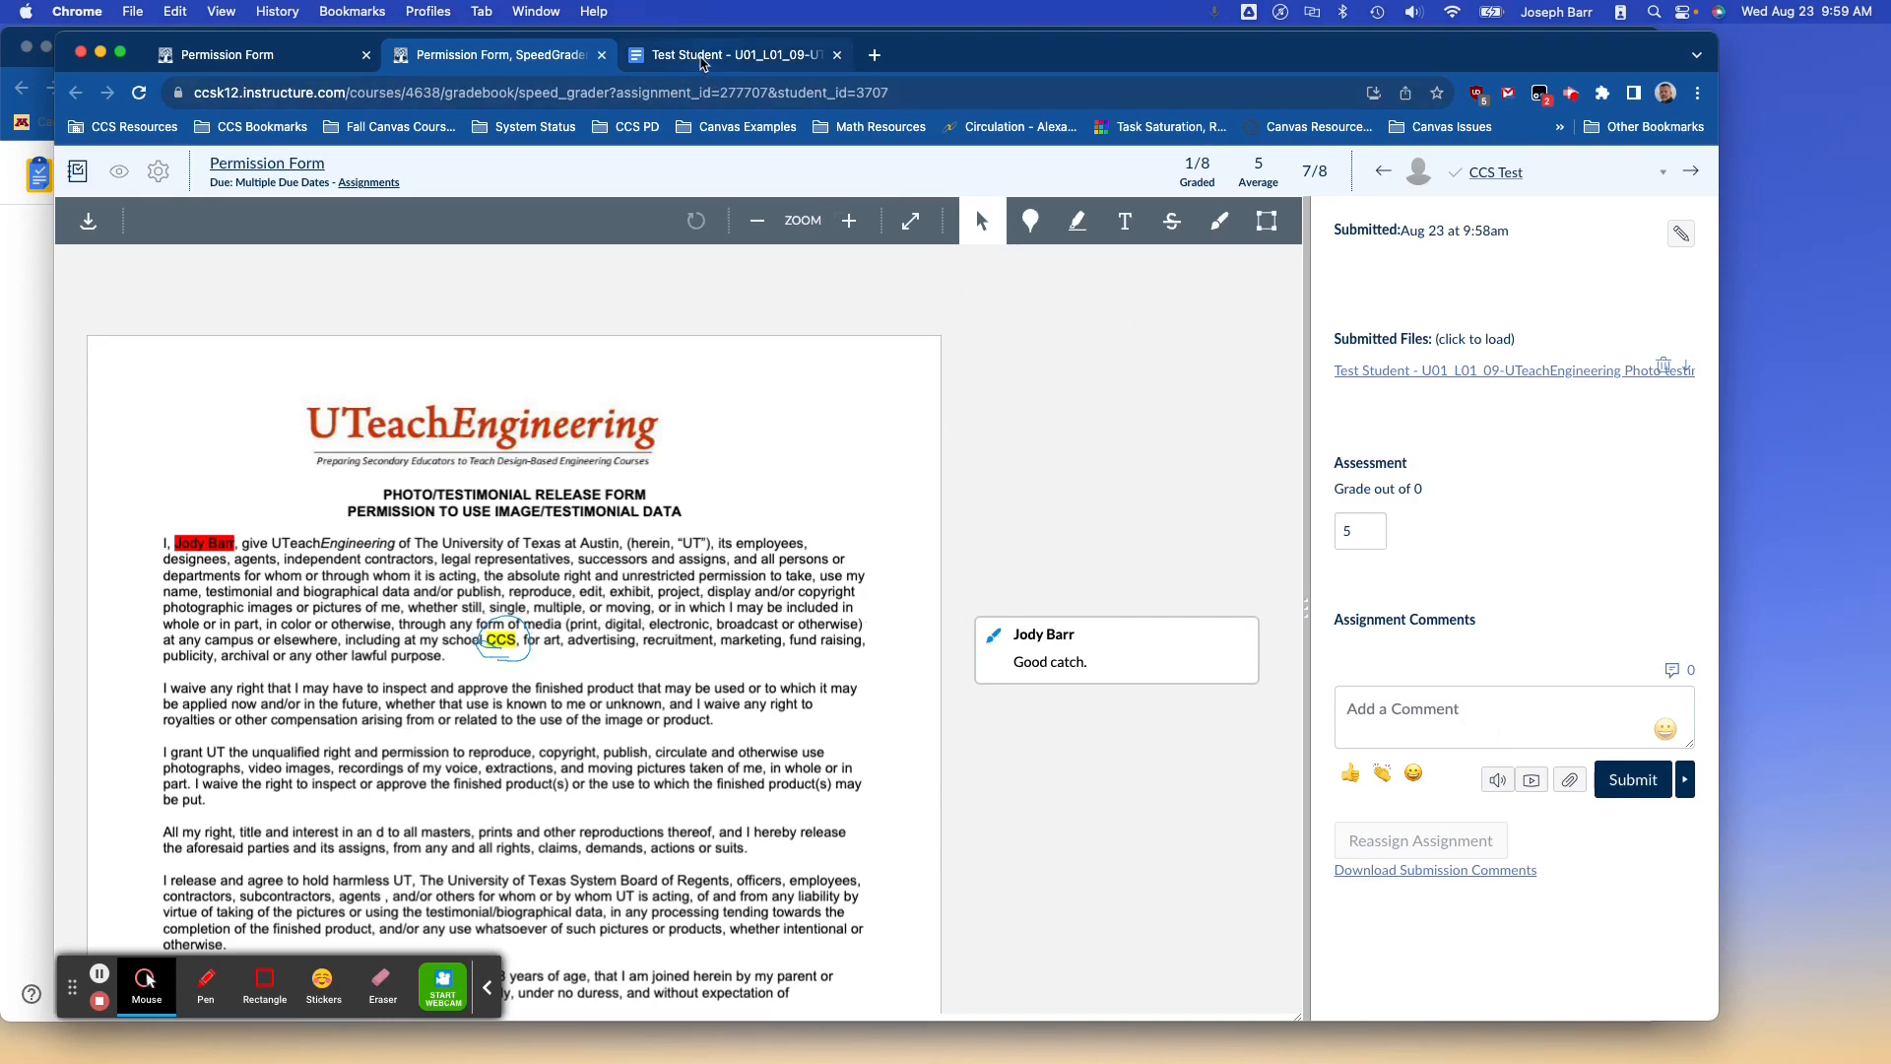
{"action": "left_click", "coordinate": [702, 57]}
{"action": "left_click", "coordinate": [527, 56]}
{"action": "left_click", "coordinate": [291, 61]}
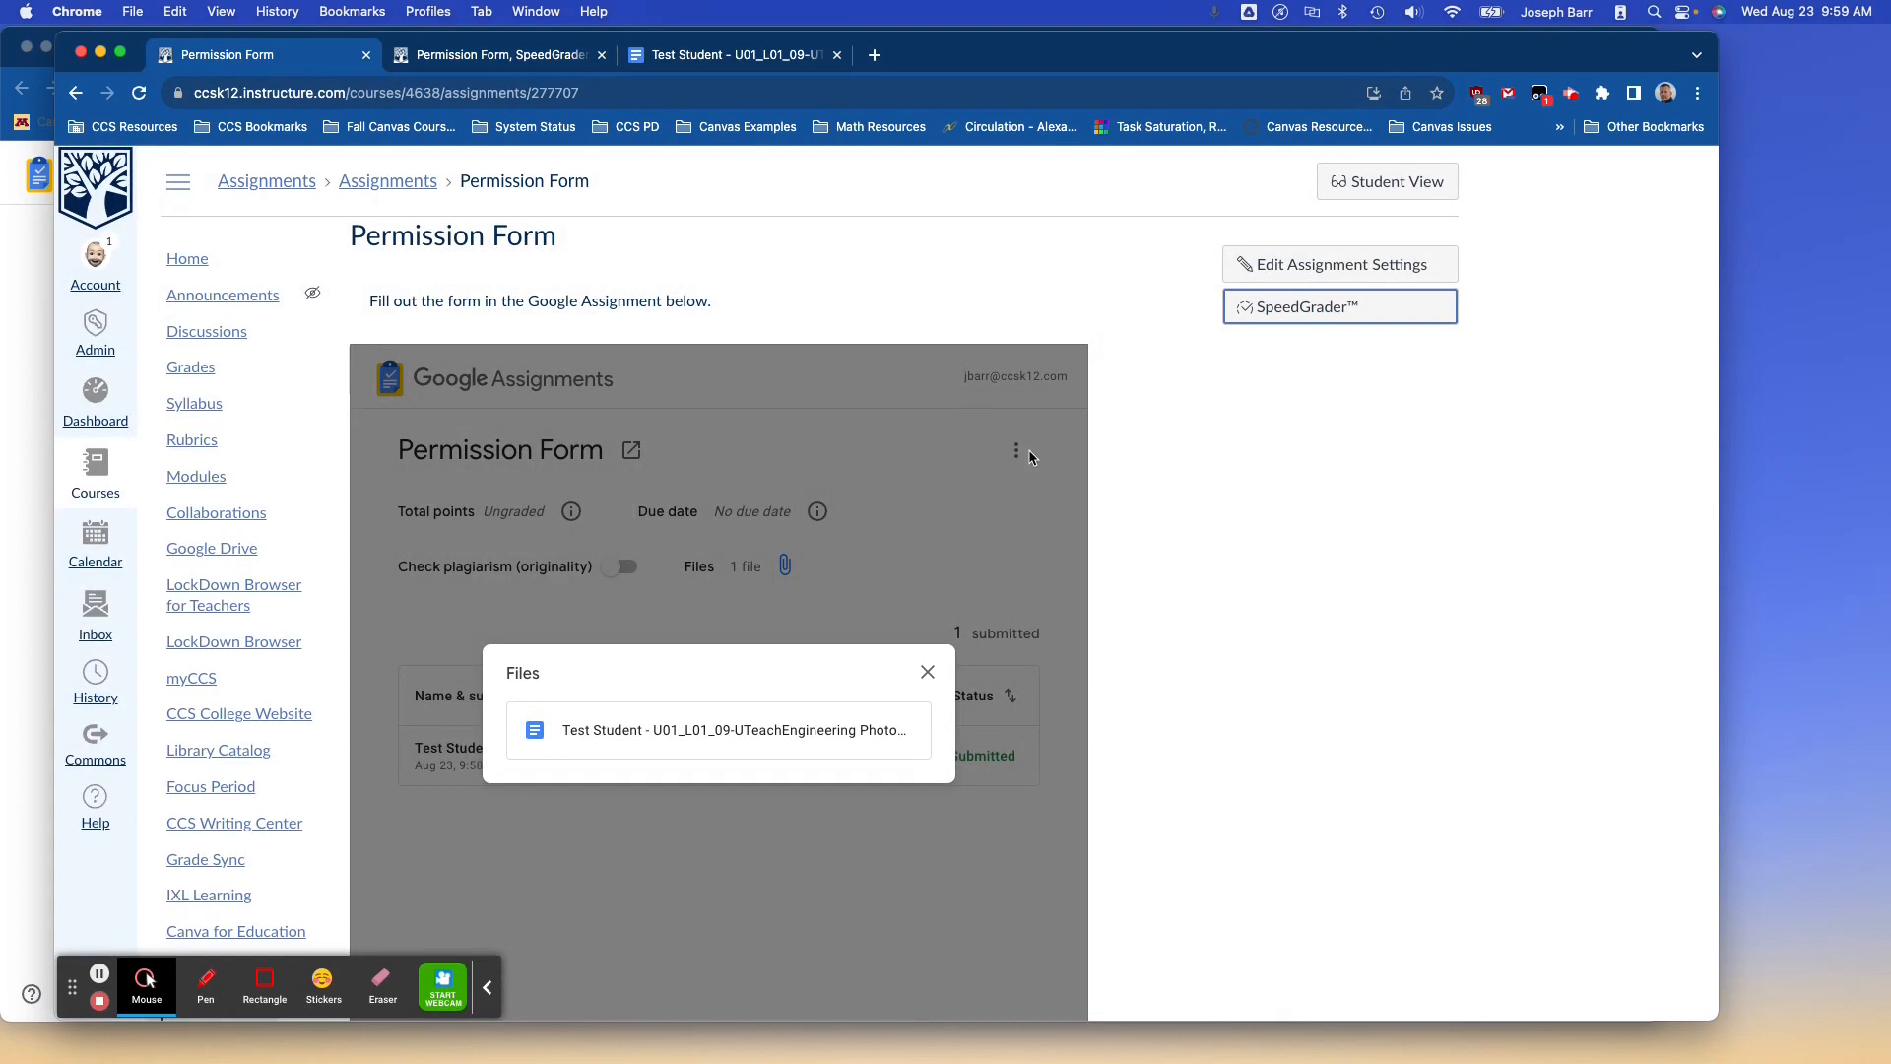
Open the course Gradebook and check the student's Permission Form cell shows 5.
{"action": "left_click", "coordinate": [191, 369]}
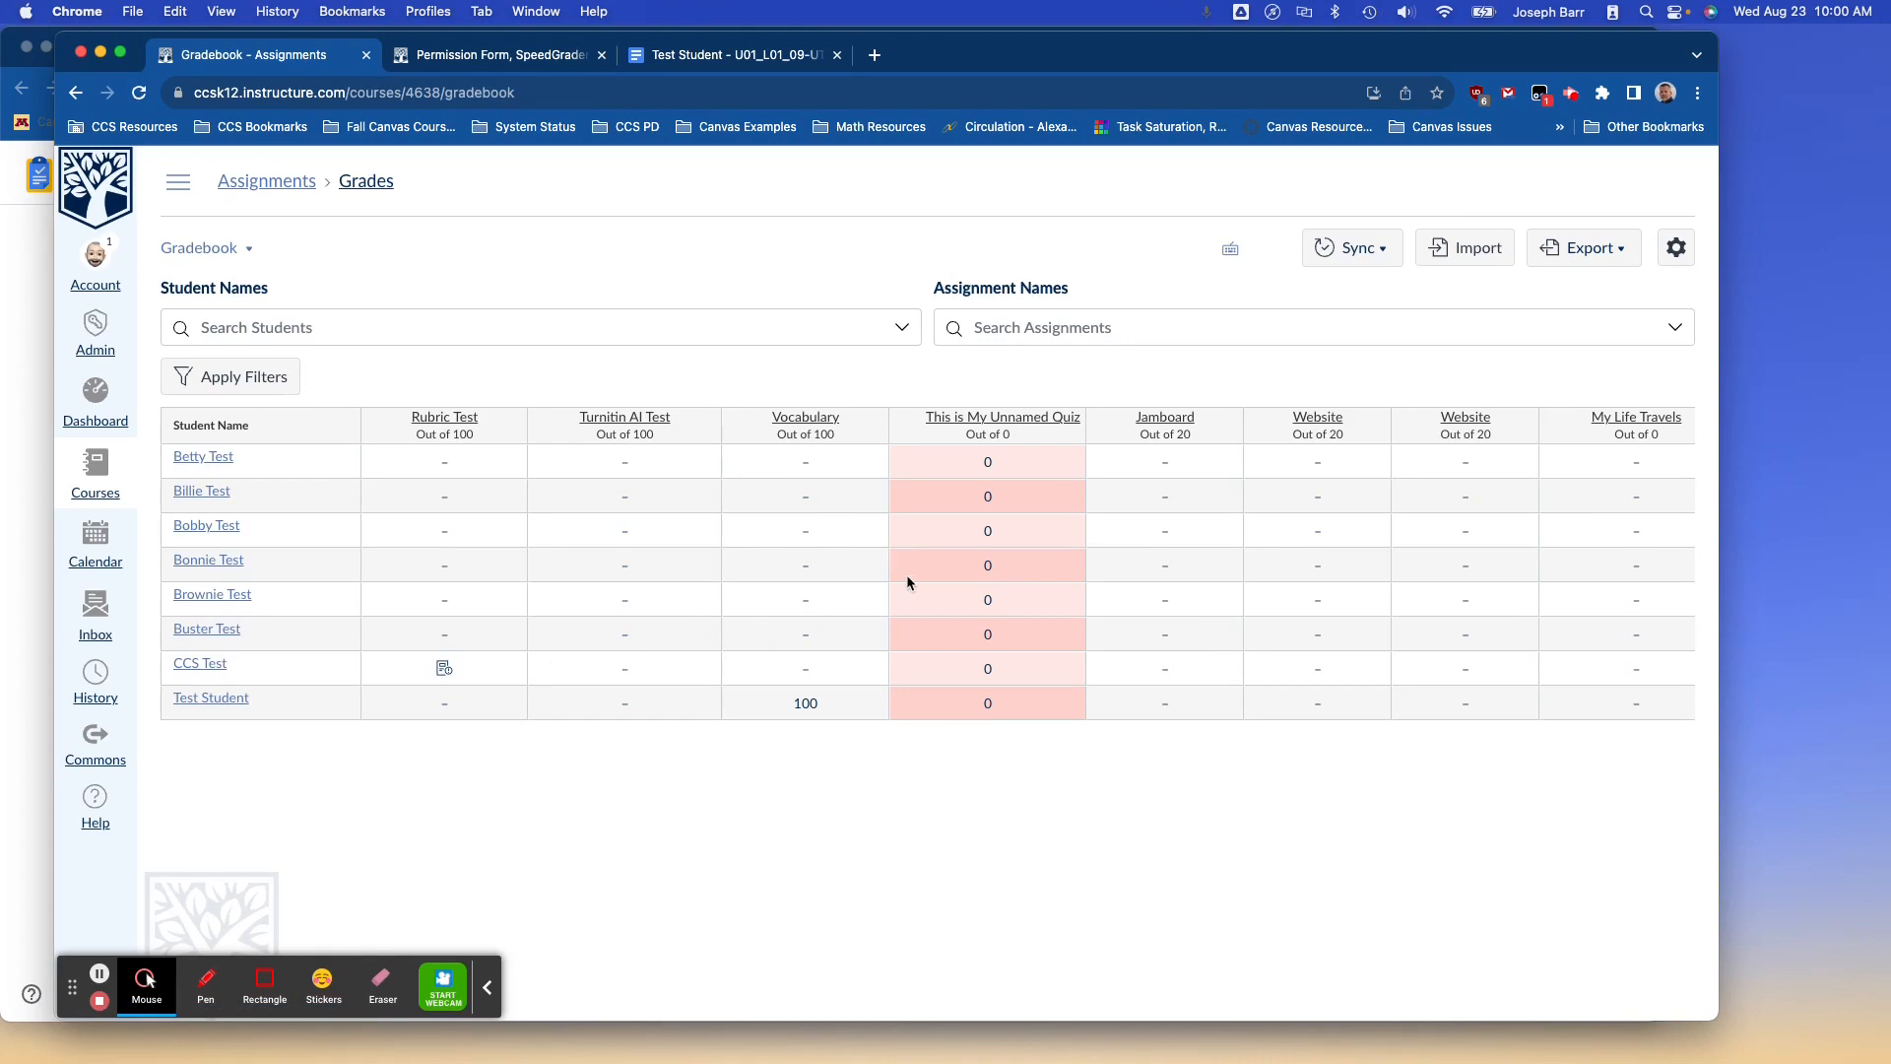
{"action": "scroll", "coordinate": [906, 576], "scroll_direction": "right", "scroll_amount": 10}
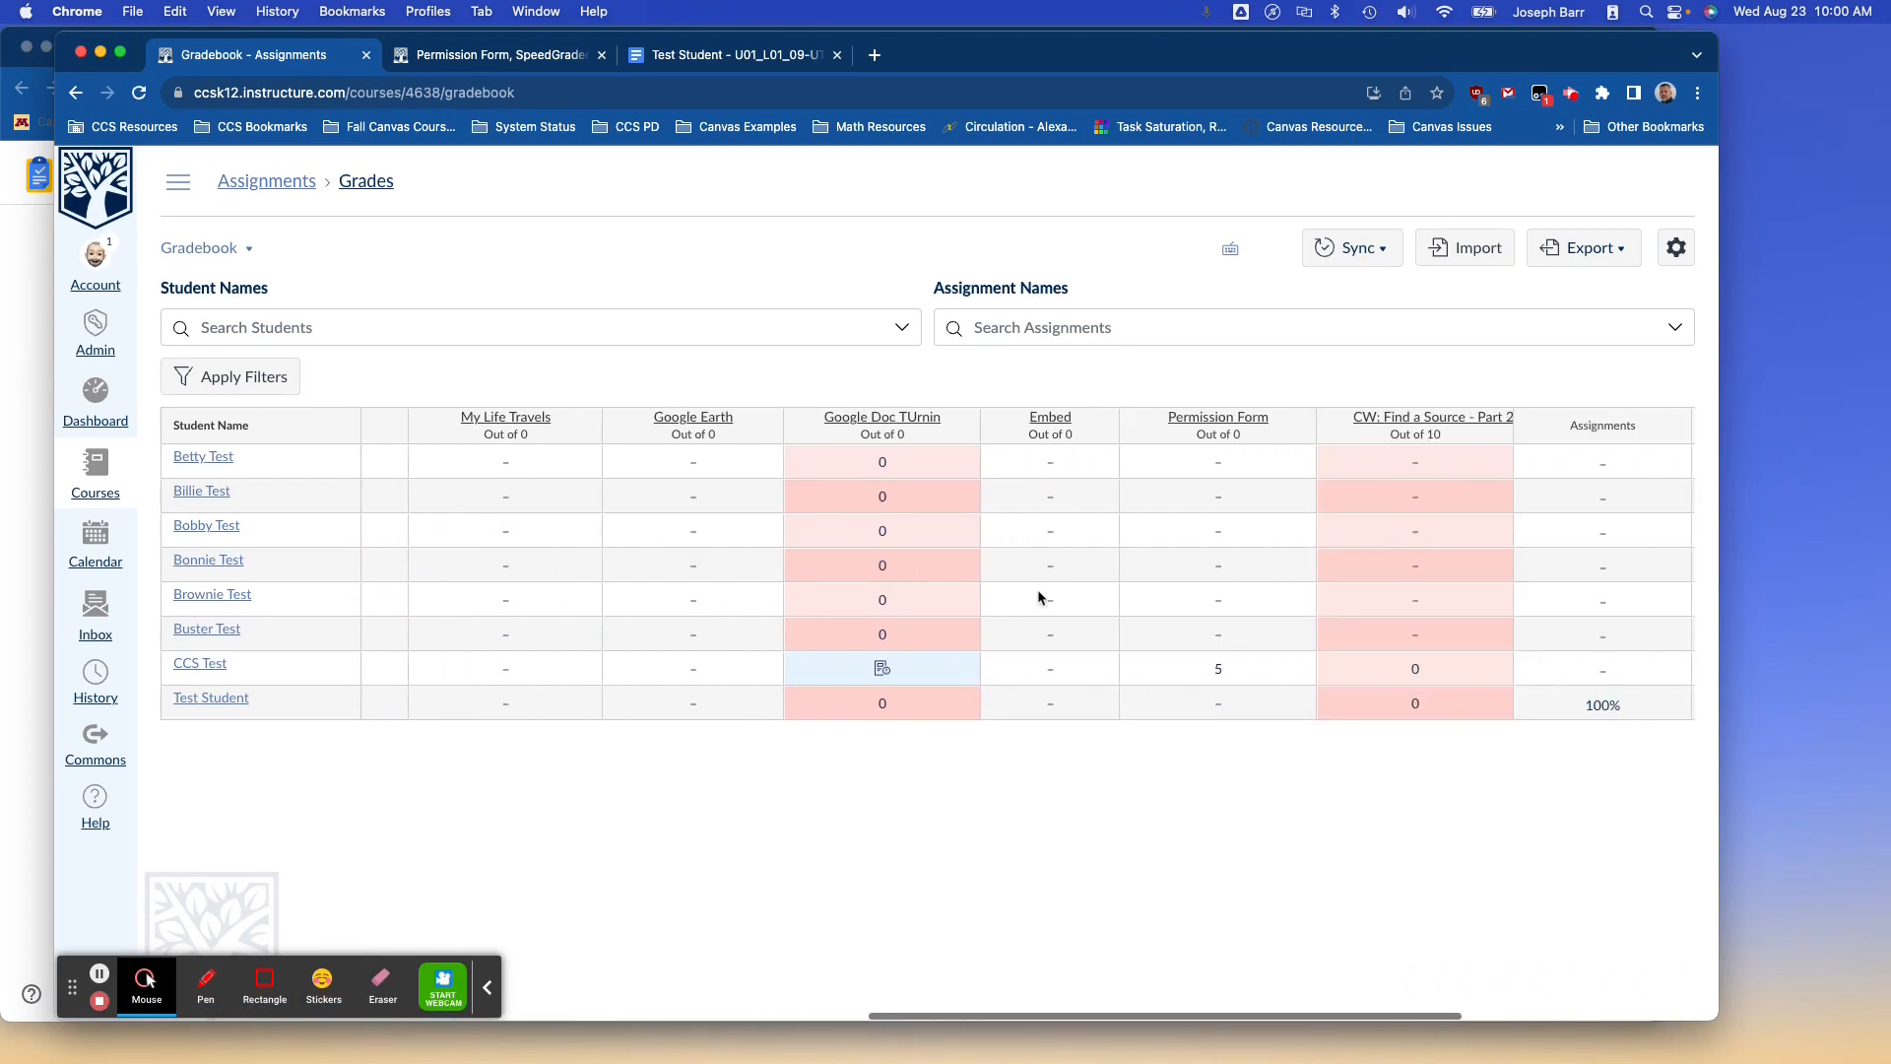
{"action": "left_click", "coordinate": [1231, 665]}
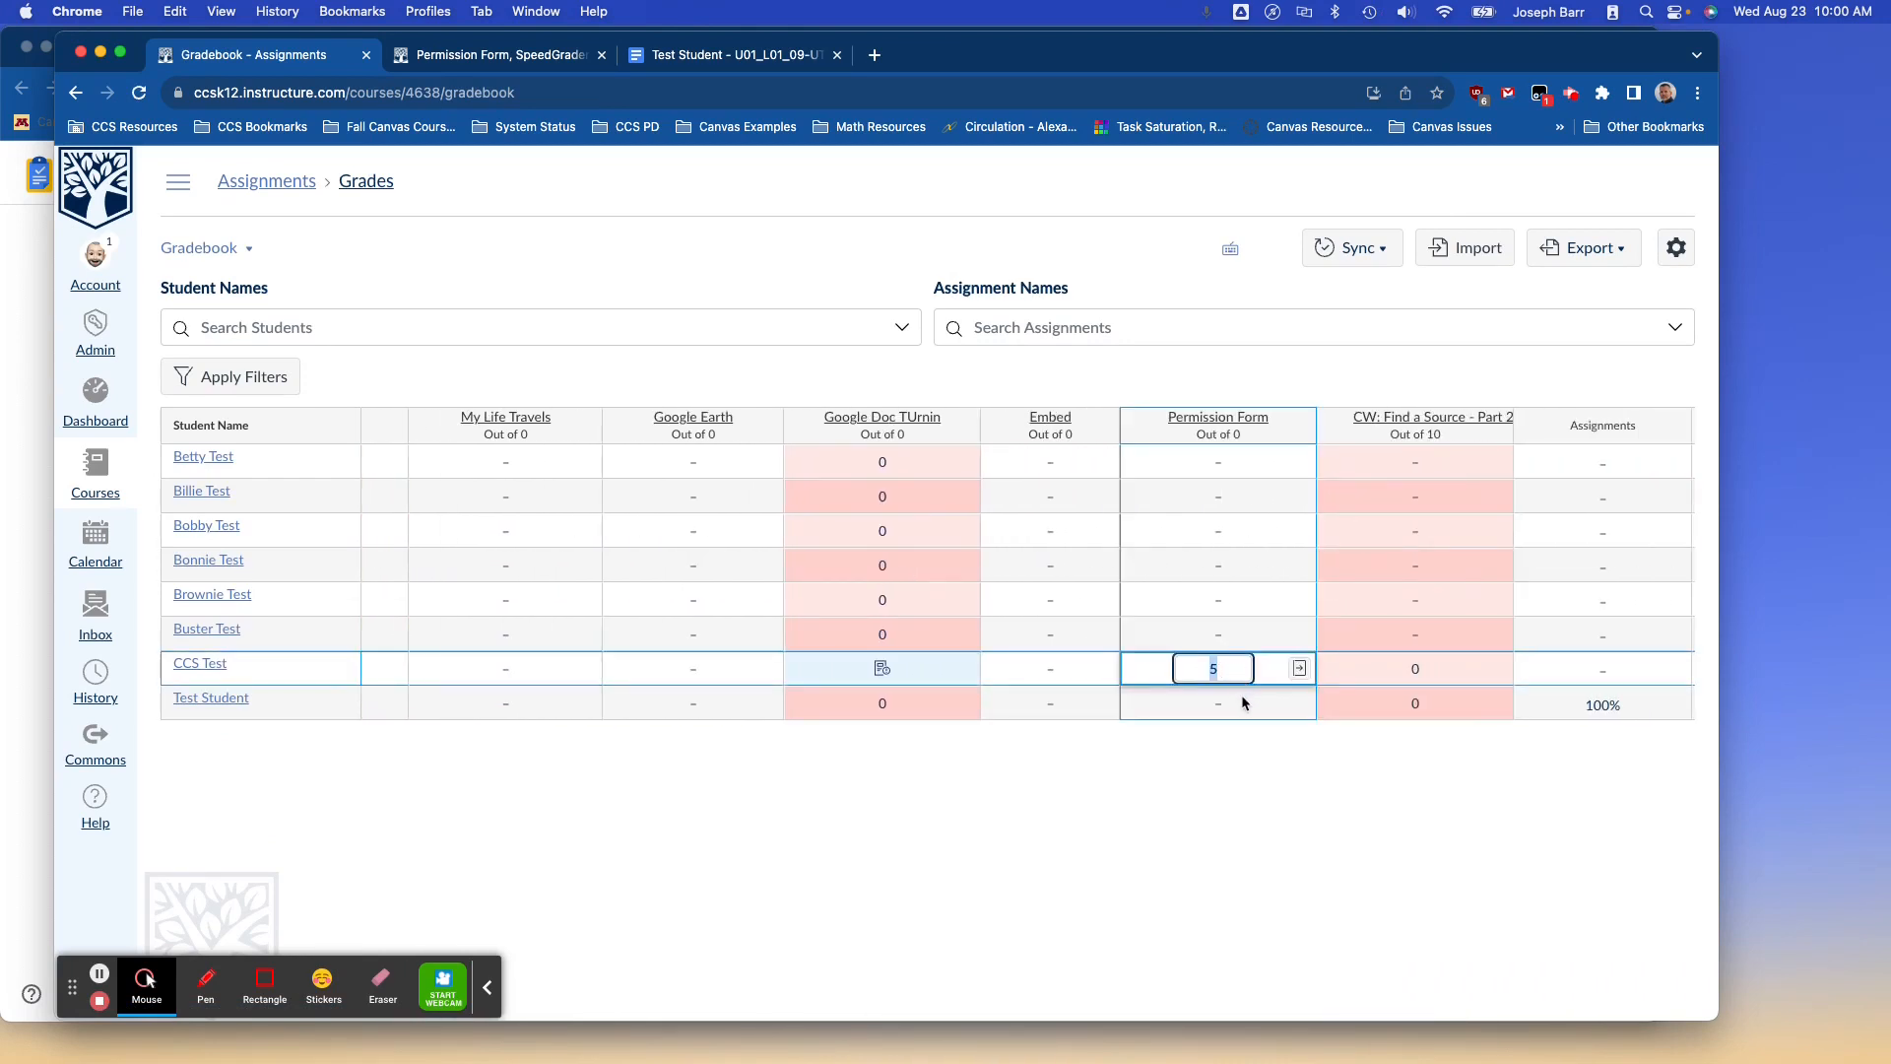
{"action": "left_click", "coordinate": [1268, 675]}
{"action": "key", "text": "ctrl+Up"}
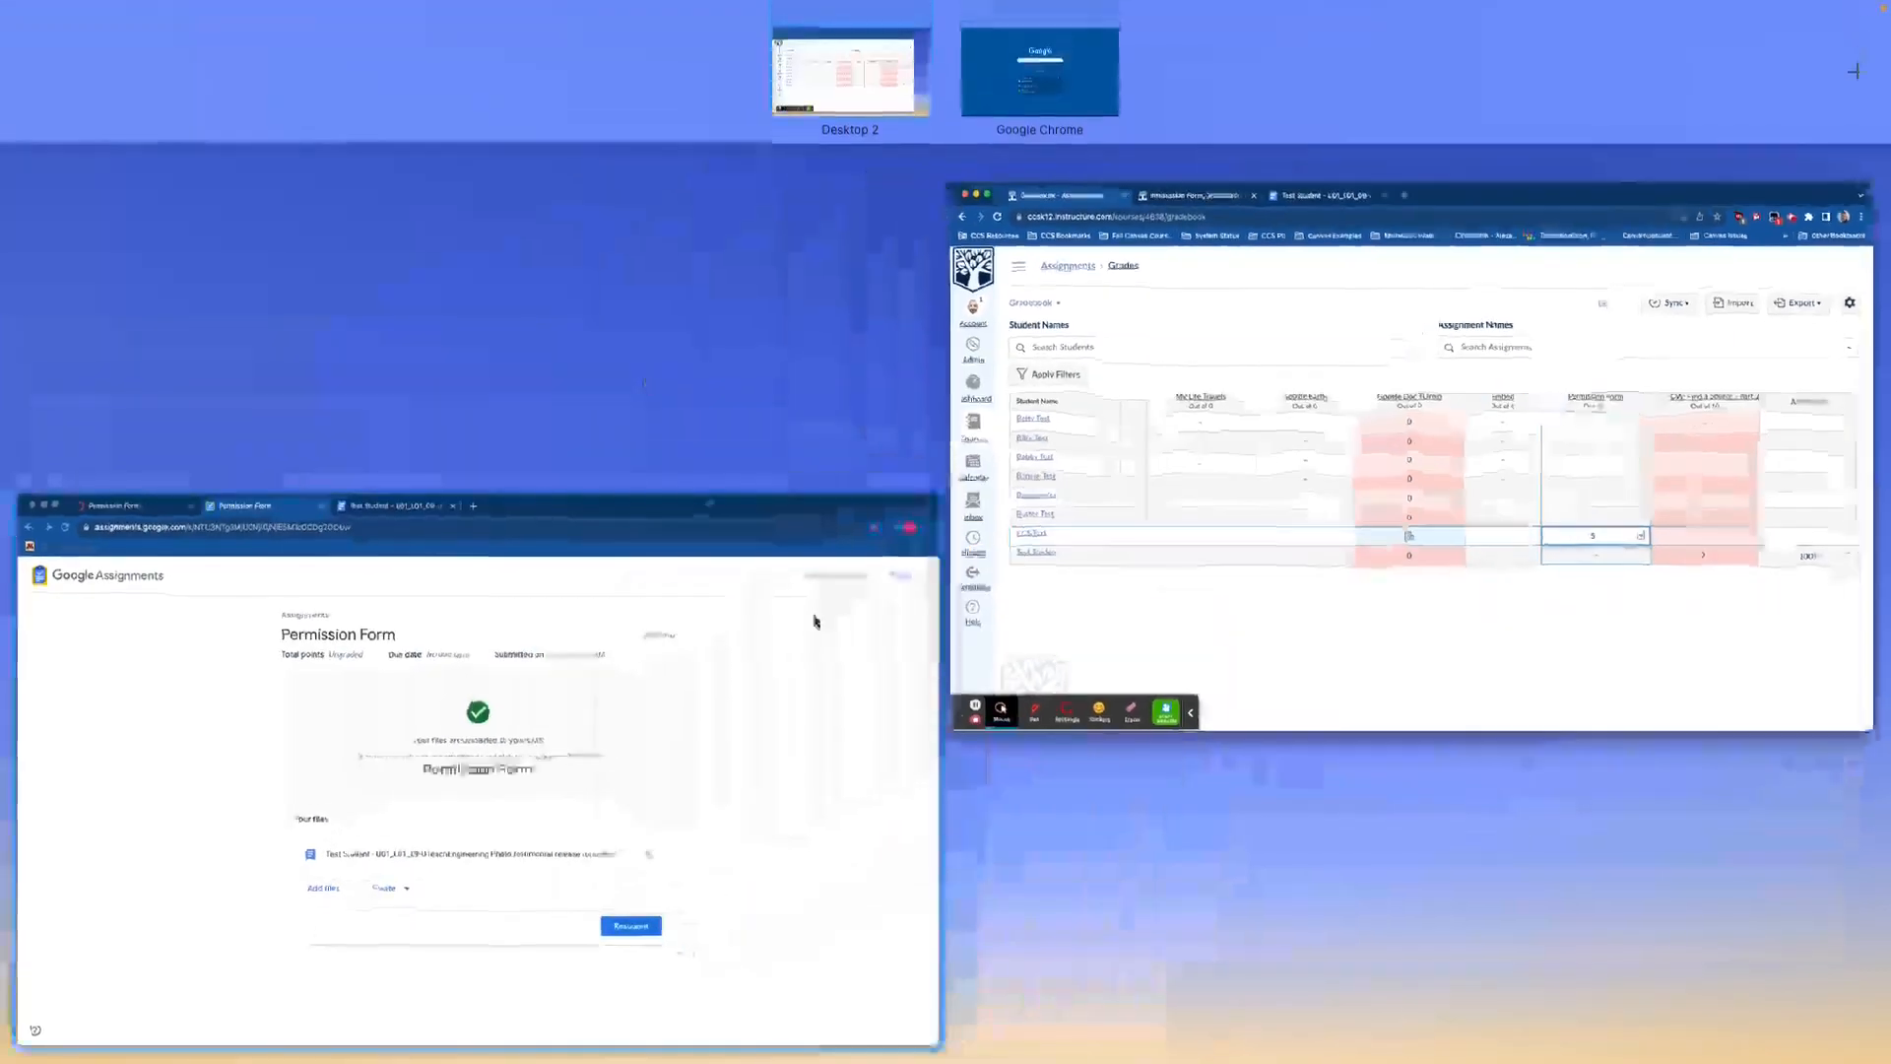
As the student, reload the Permission Form page and open Submission Details showing the grade of 5.
{"action": "left_click", "coordinate": [788, 673]}
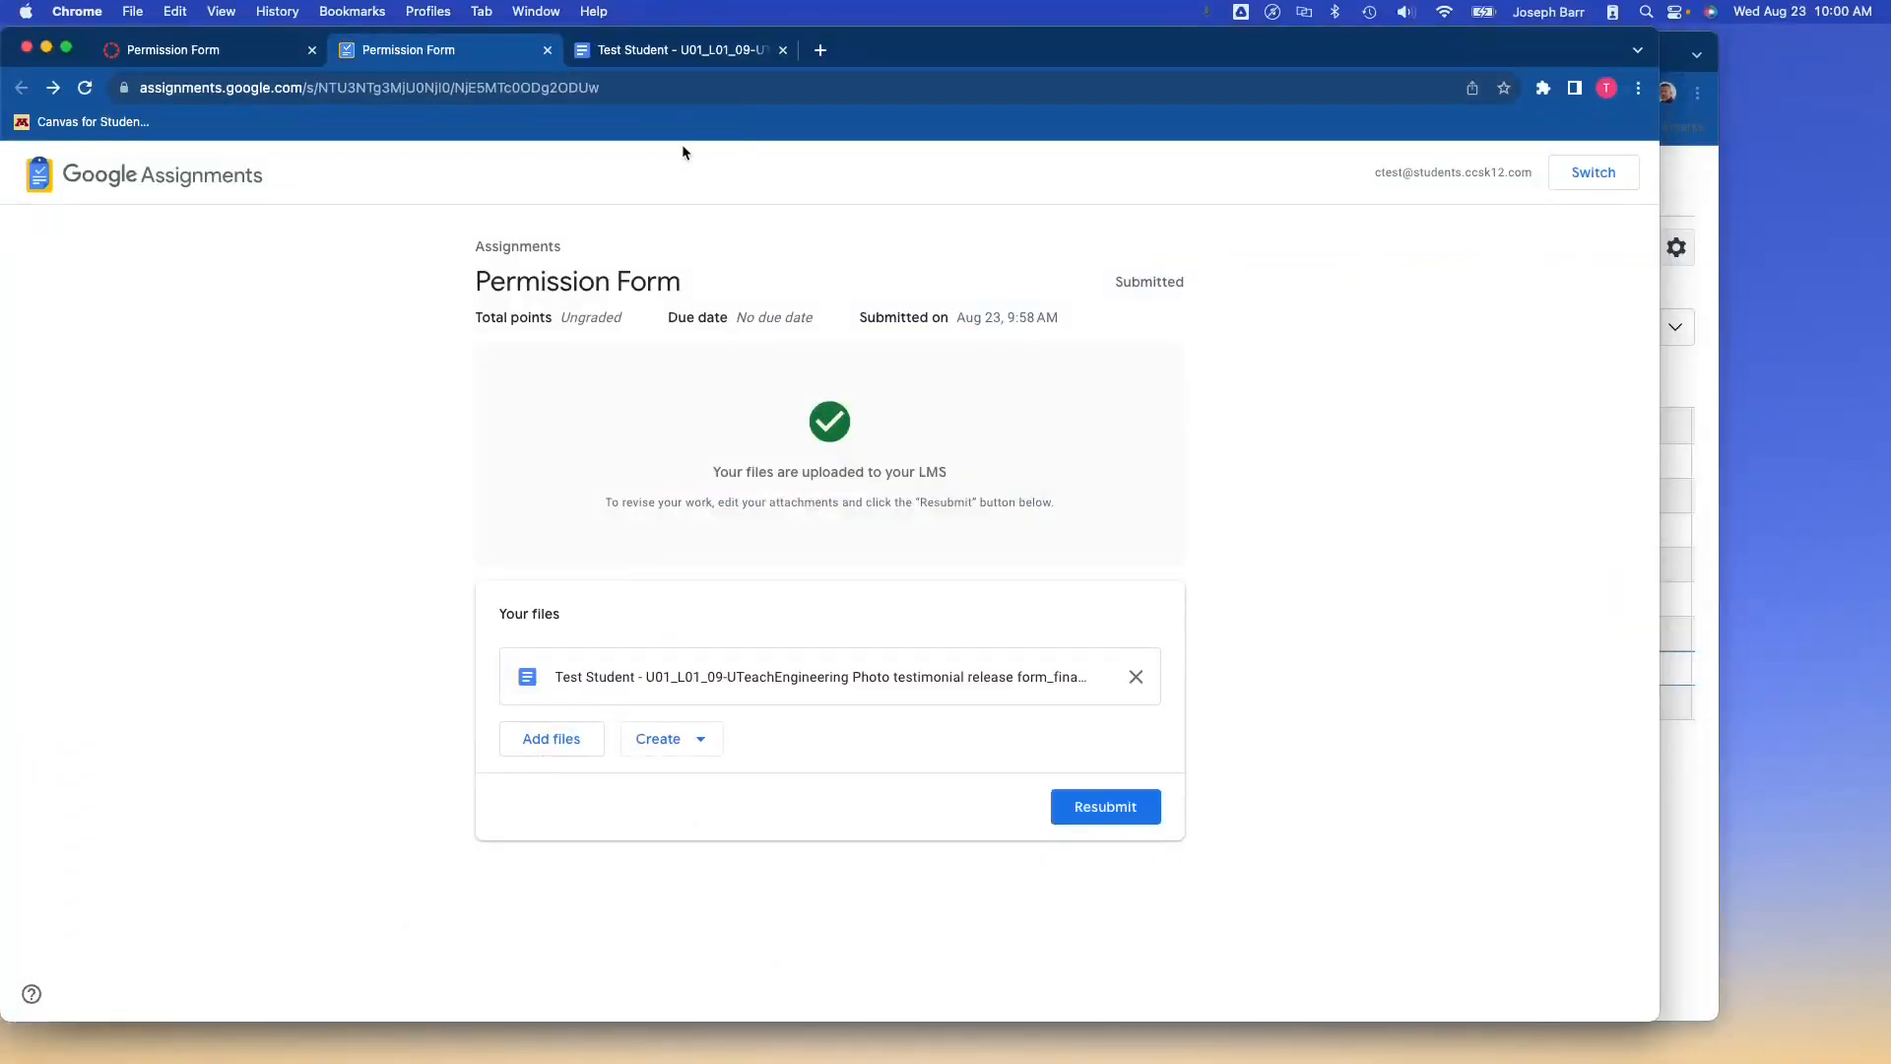
{"action": "left_click", "coordinate": [242, 57]}
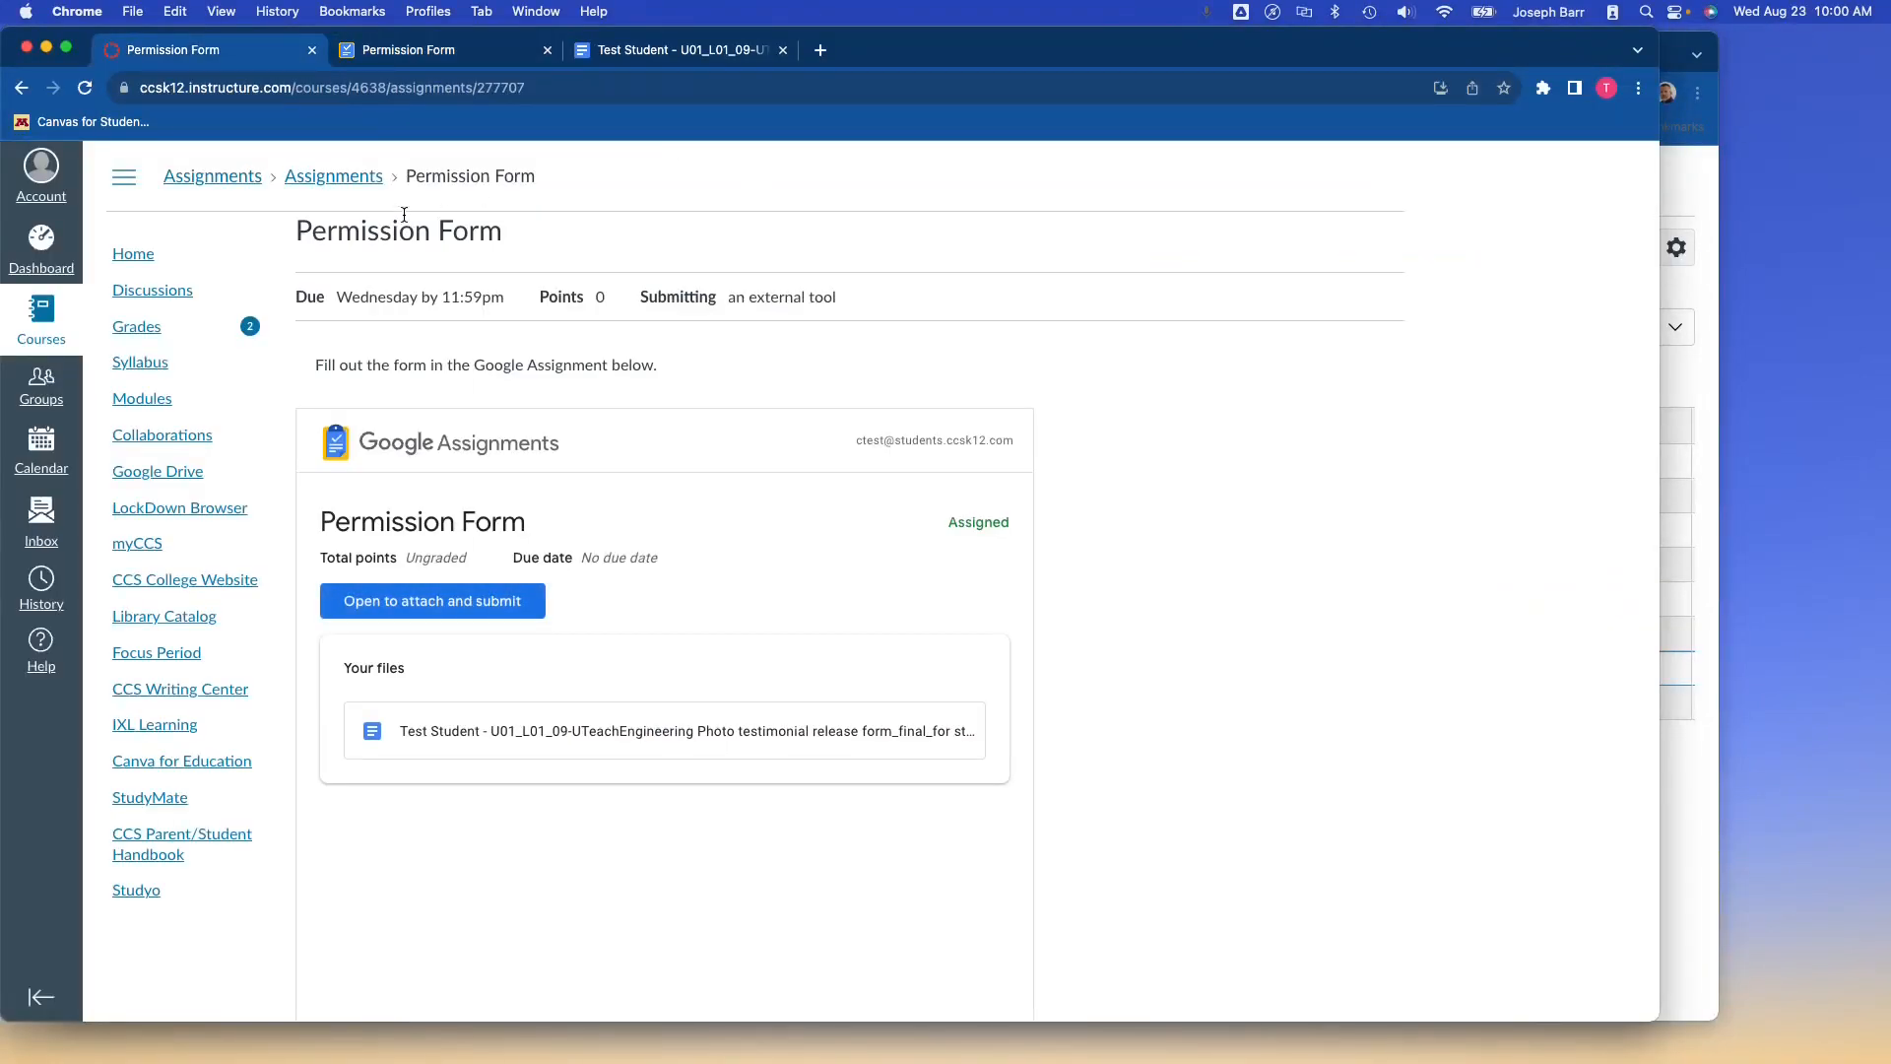
{"action": "left_click", "coordinate": [86, 88]}
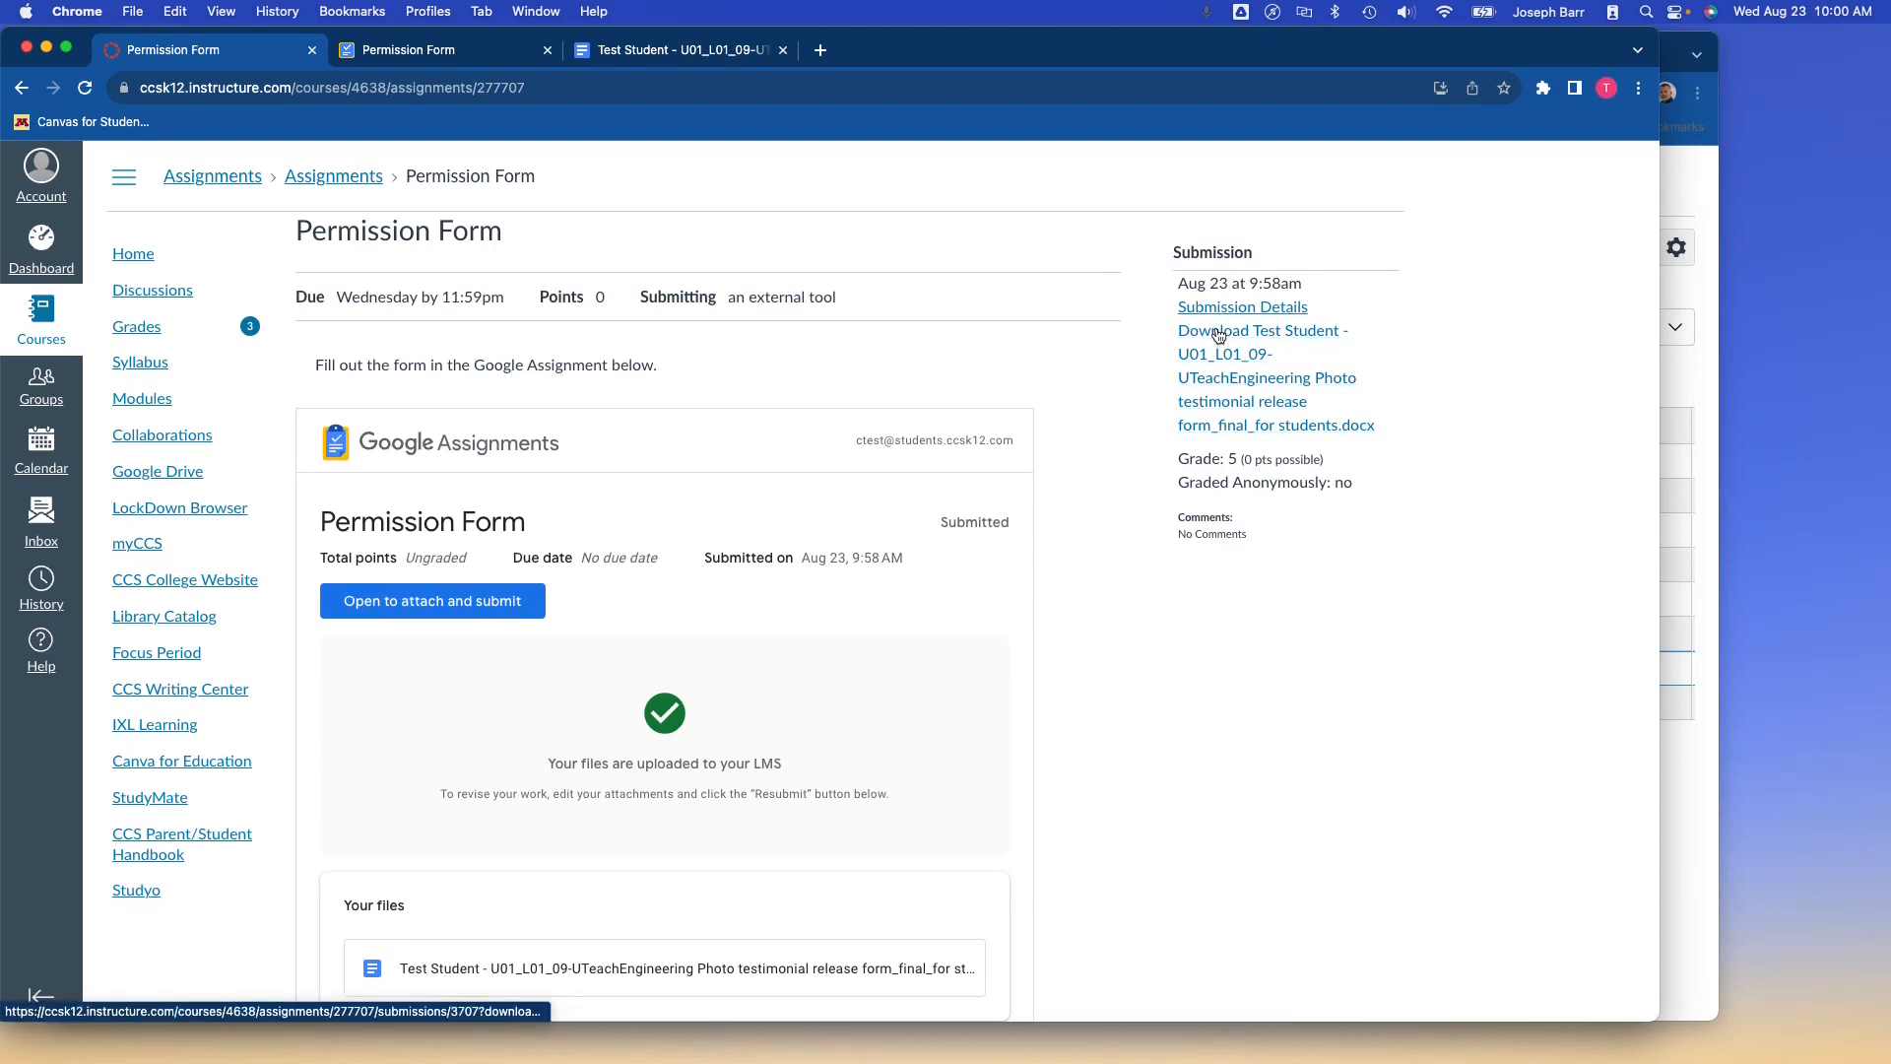
{"action": "left_click", "coordinate": [1219, 335]}
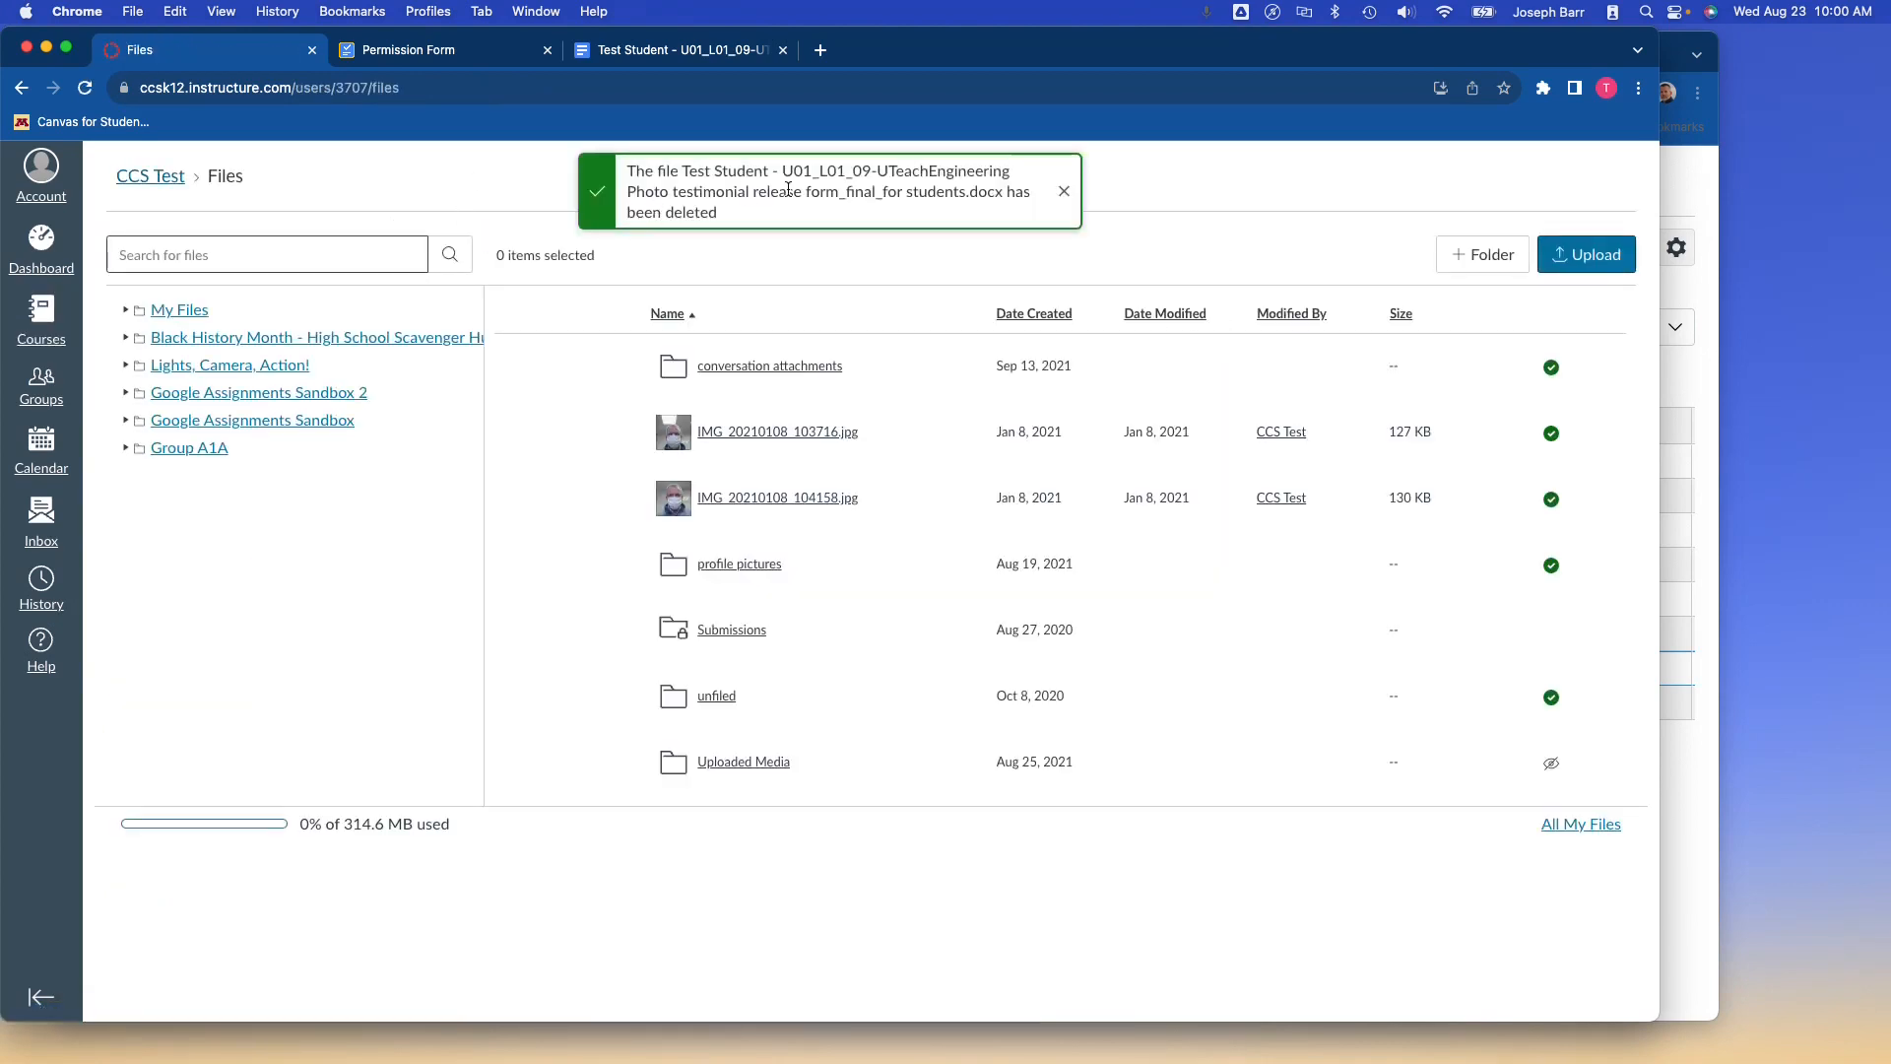
{"action": "left_click", "coordinate": [21, 88]}
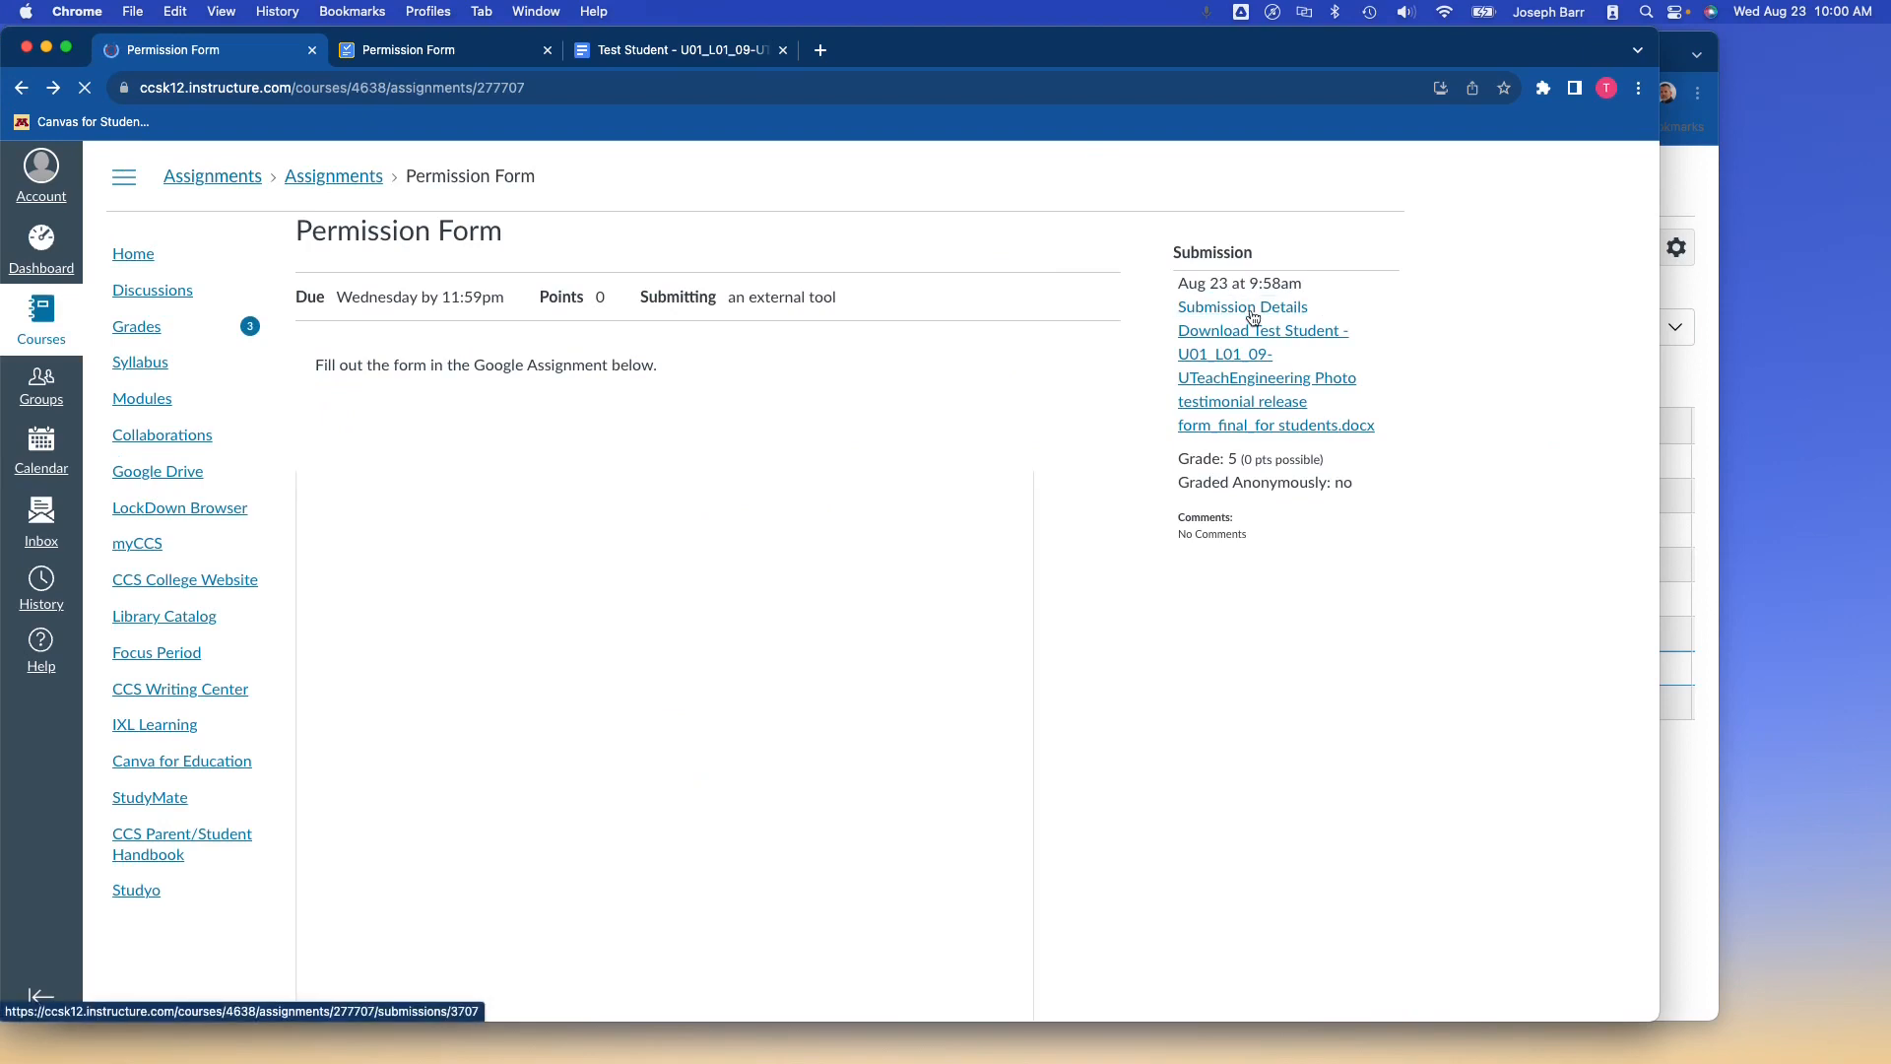
{"action": "left_click", "coordinate": [1251, 308]}
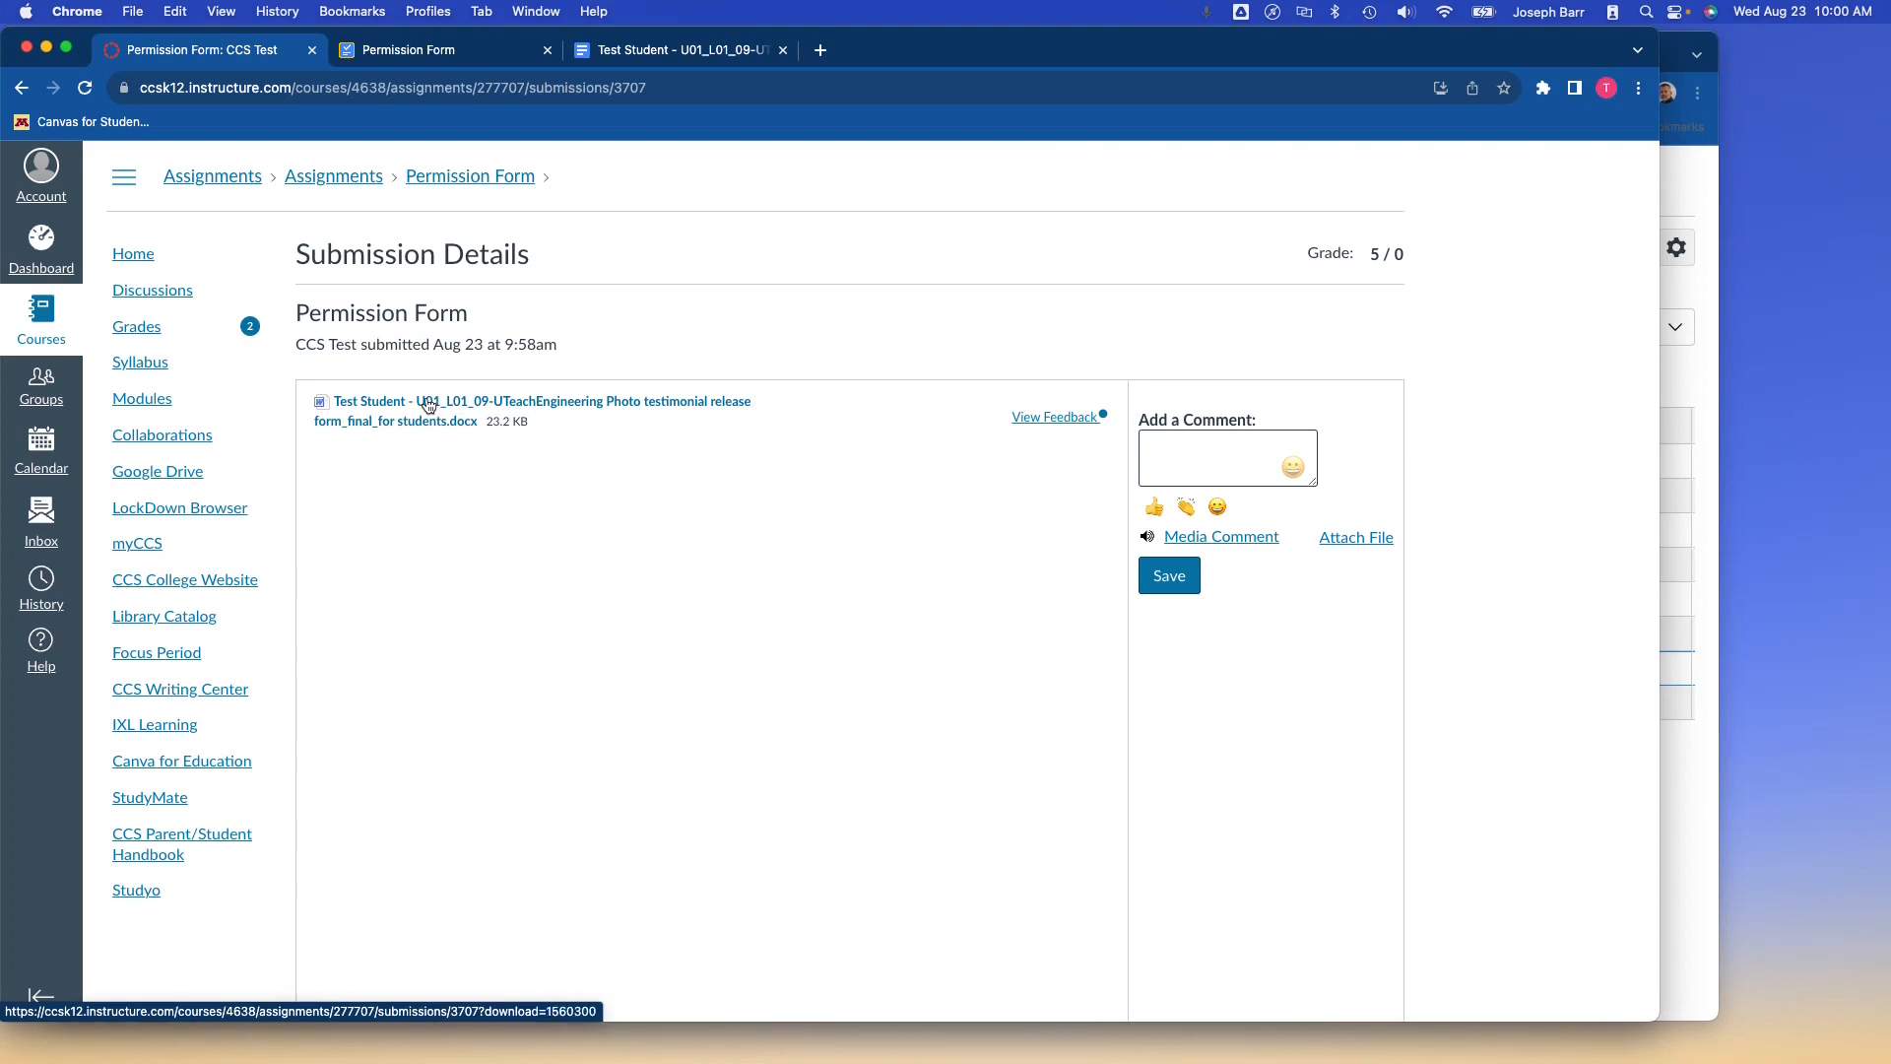
Open the feedback preview and scroll to the circled CCS with its 'Good catch.' comment.
{"action": "left_click", "coordinate": [1054, 417]}
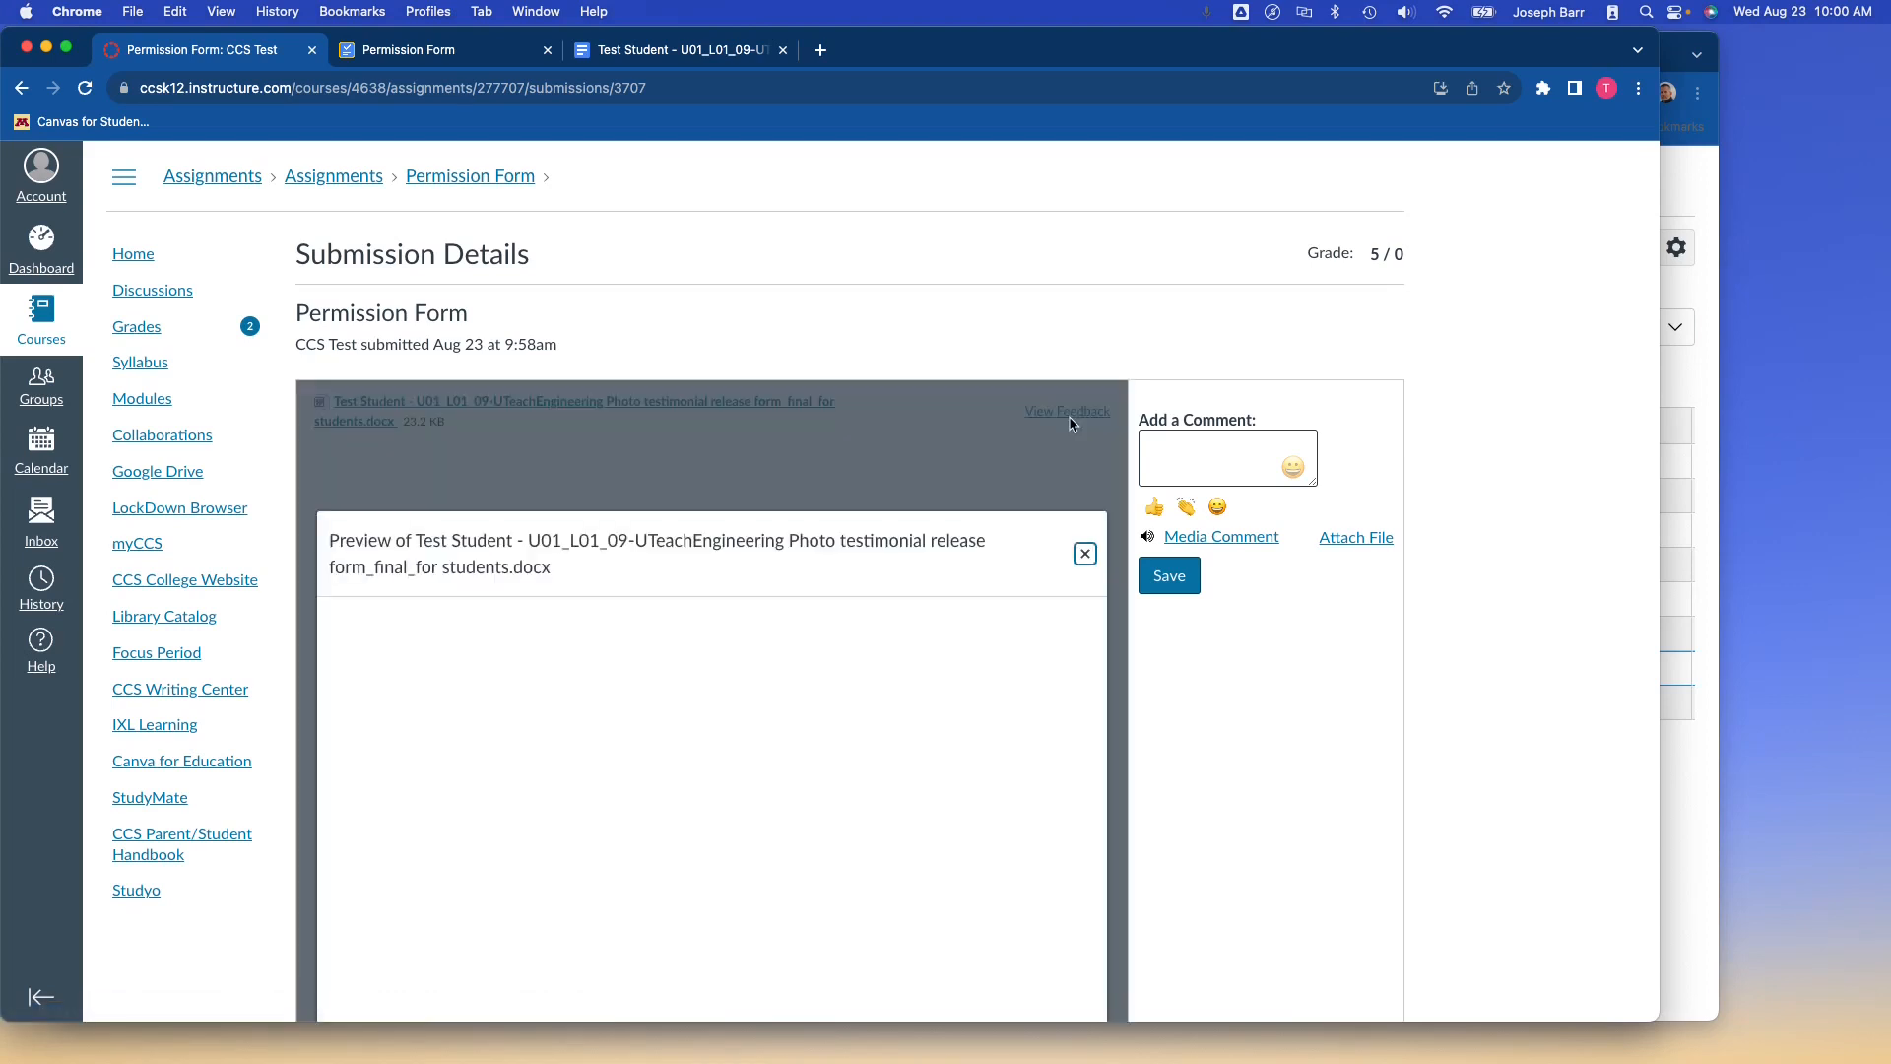
{"action": "scroll", "coordinate": [988, 701], "scroll_direction": "down", "scroll_amount": 2}
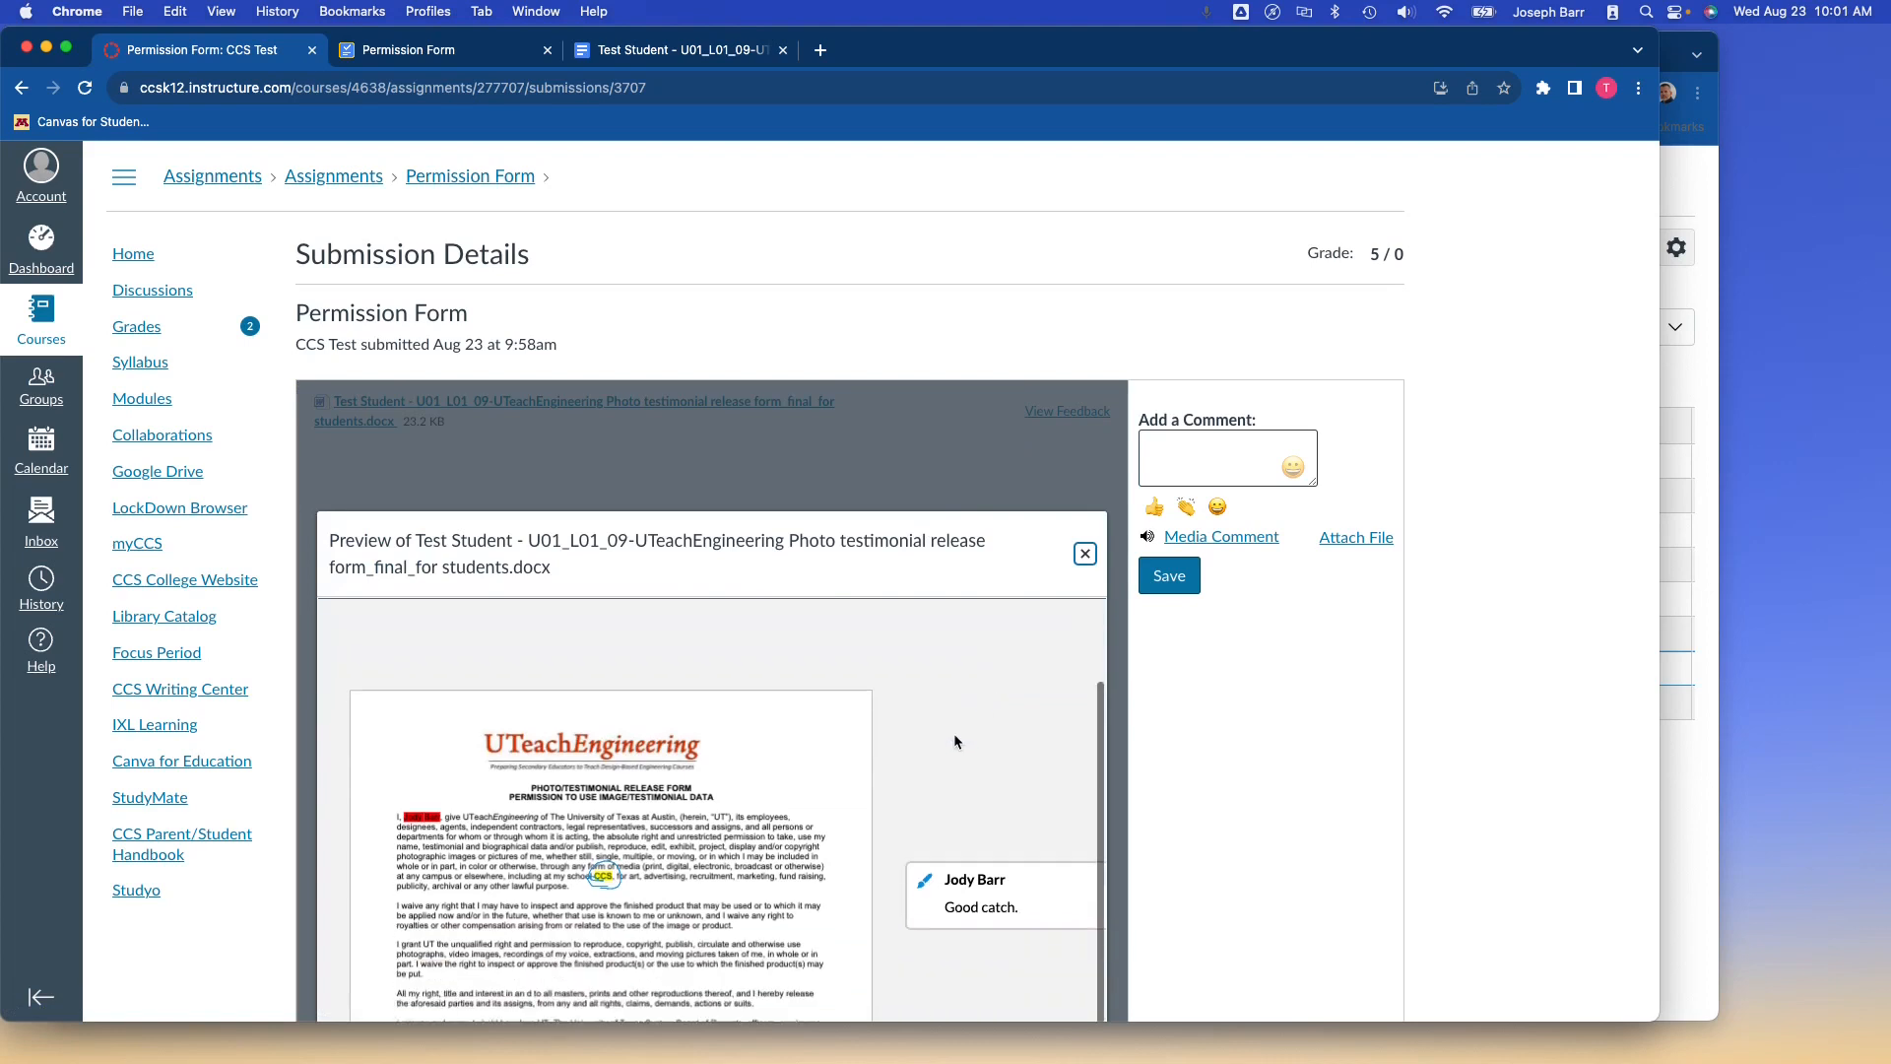
{"action": "scroll", "coordinate": [893, 827], "scroll_direction": "down", "scroll_amount": 3}
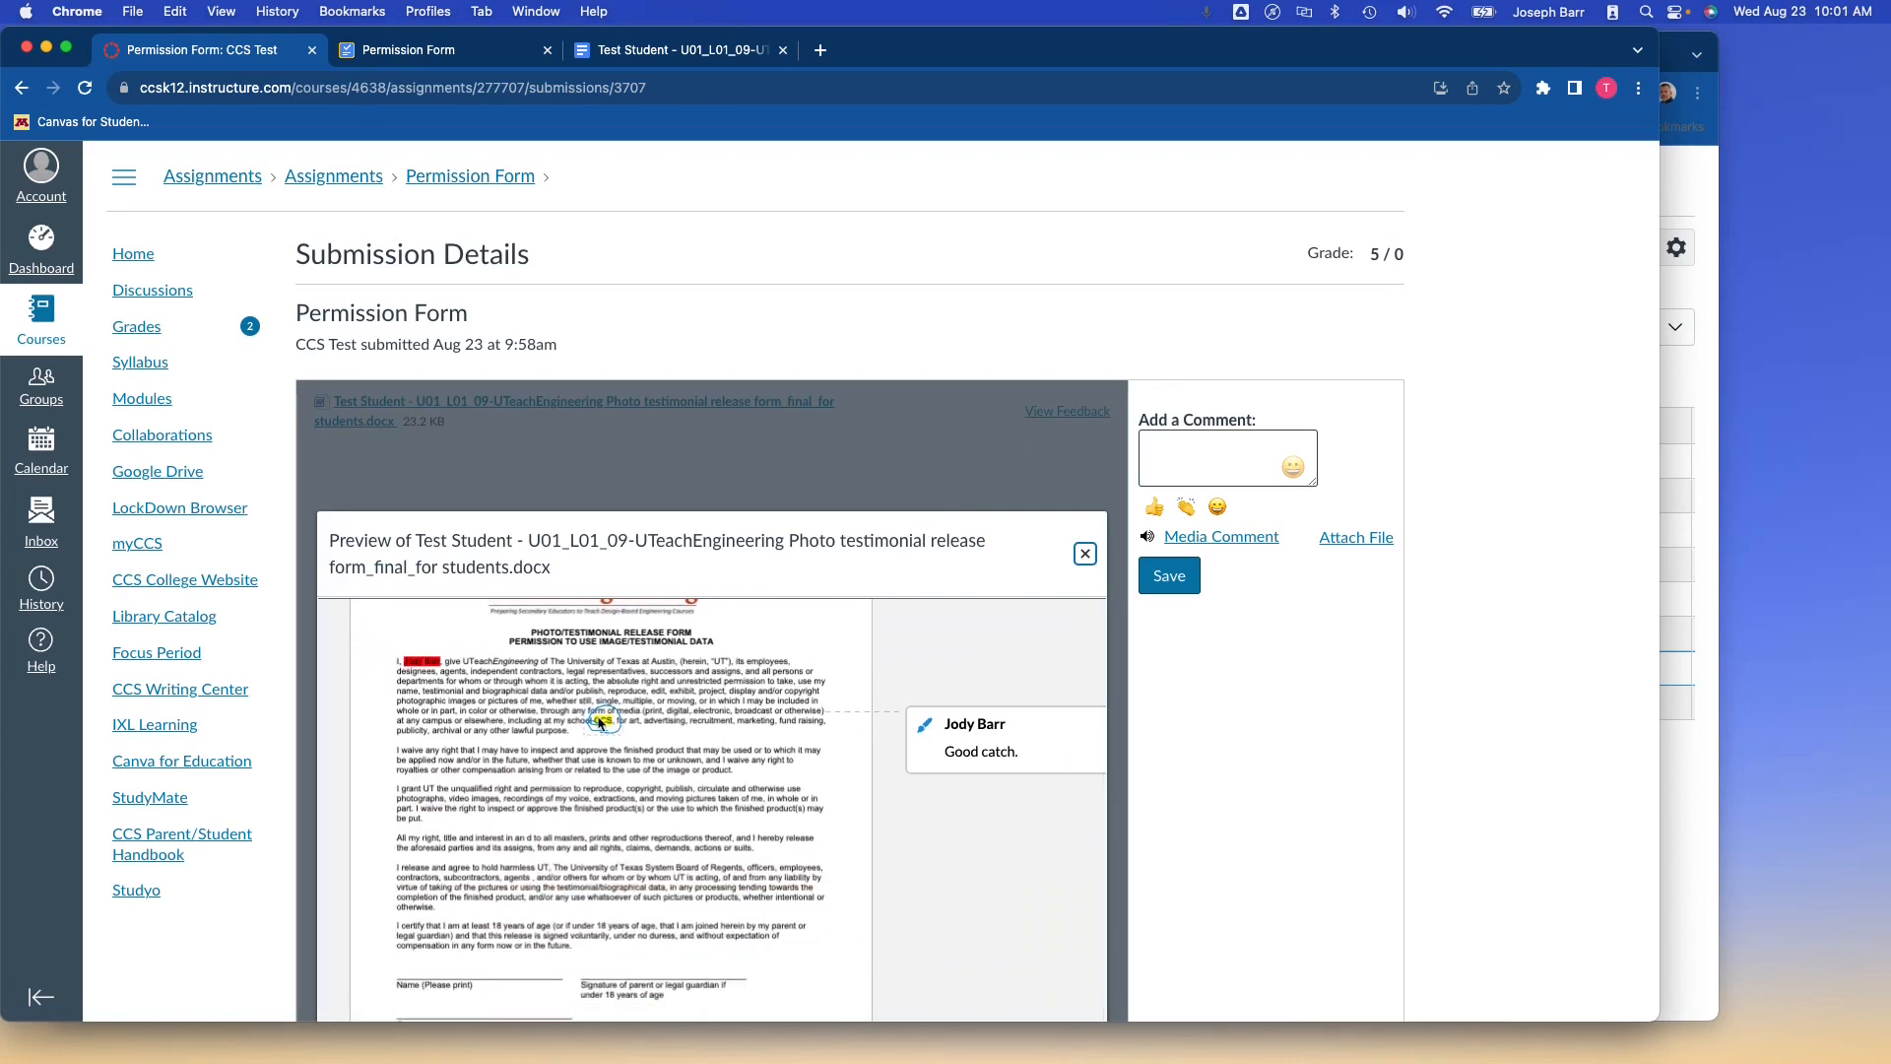